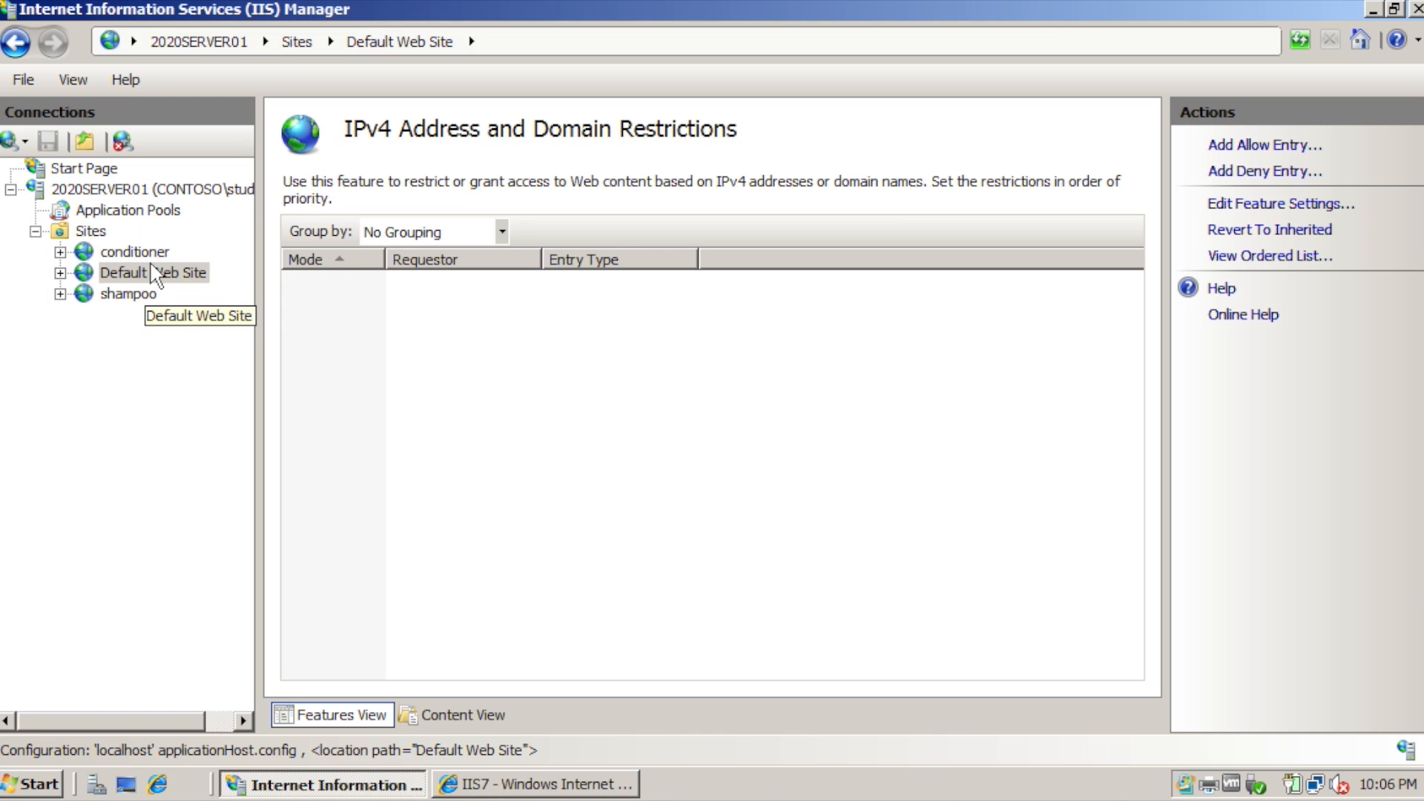
Open IPv4 Address and Domain Restrictions for Default Web Site and bring Internet Explorer forward.
click(151, 267)
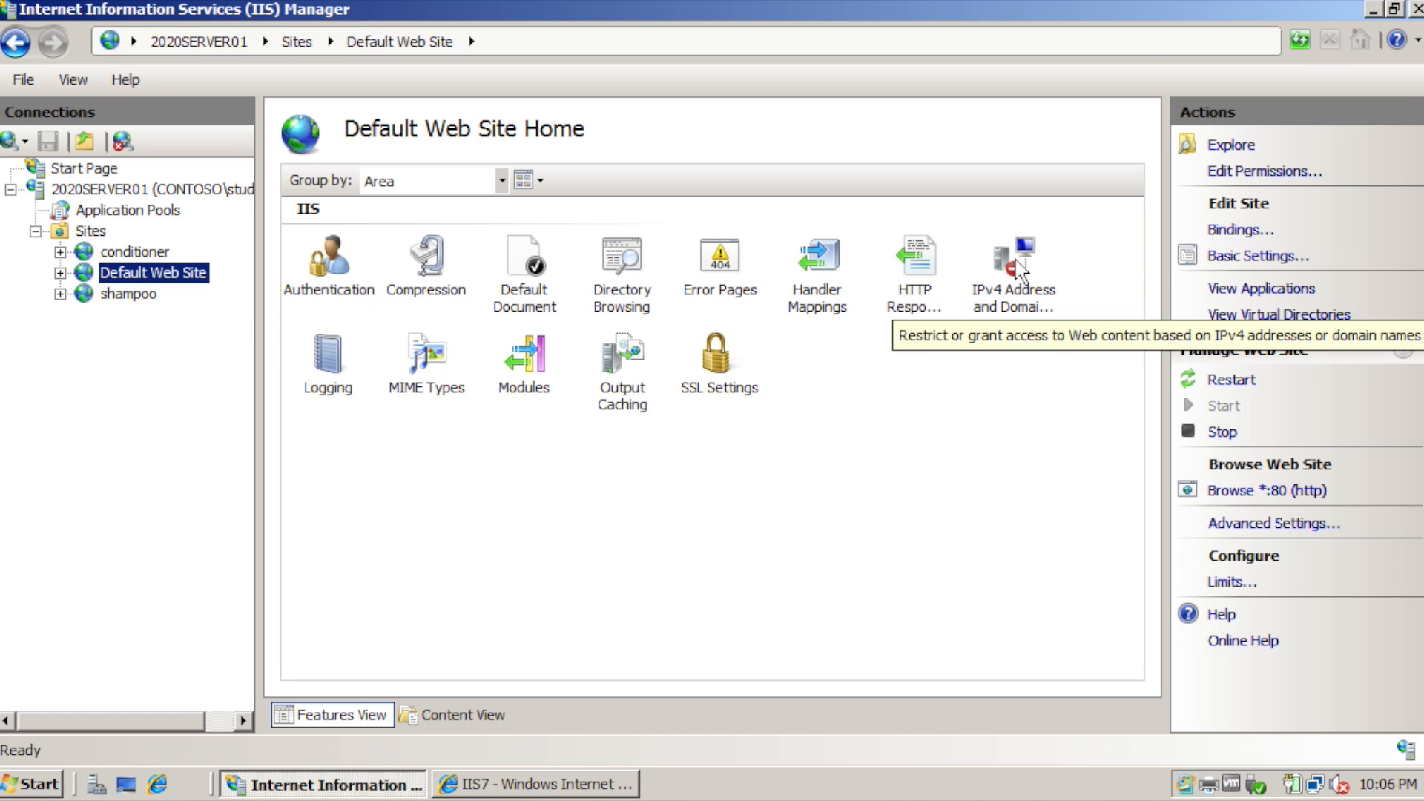
double_click(1015, 264)
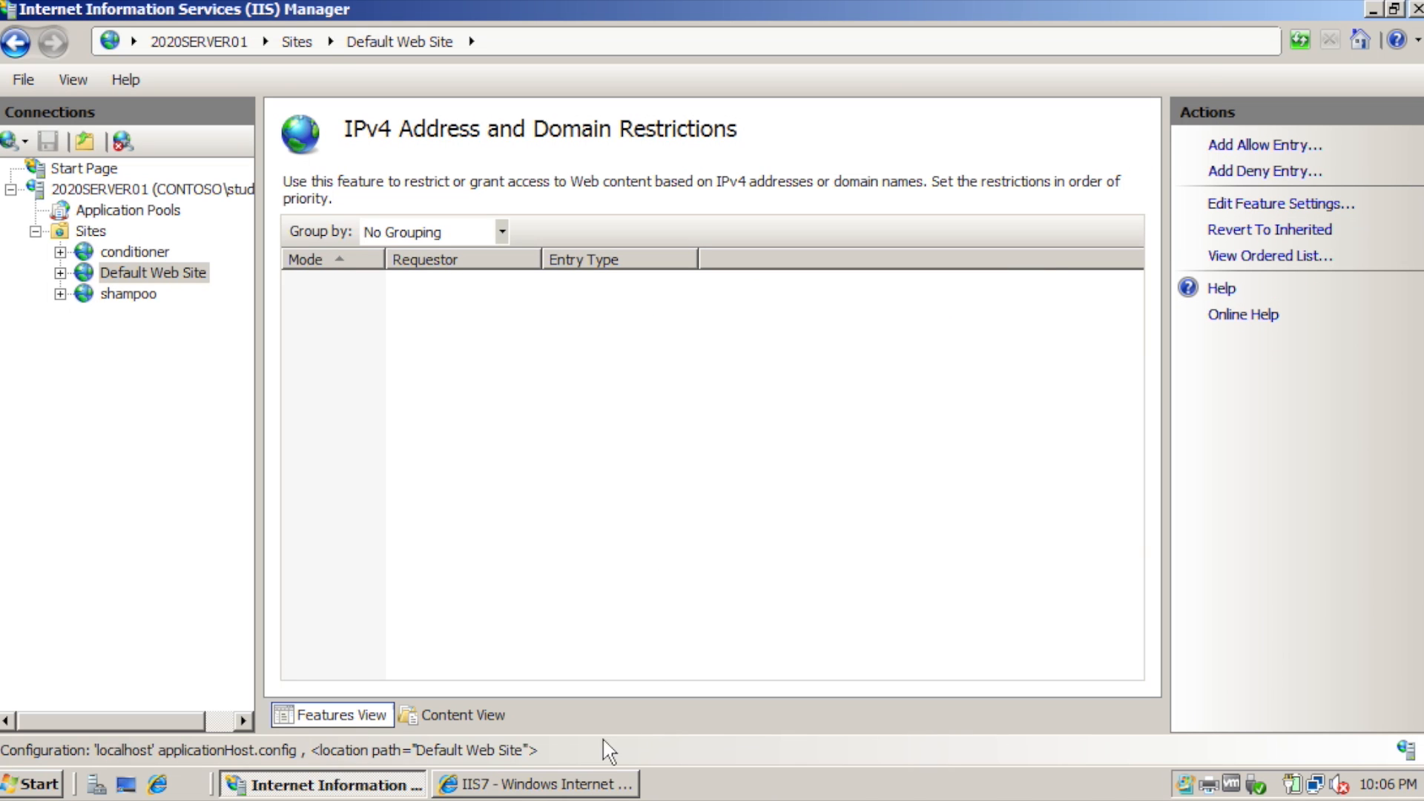
click(585, 784)
click(507, 49)
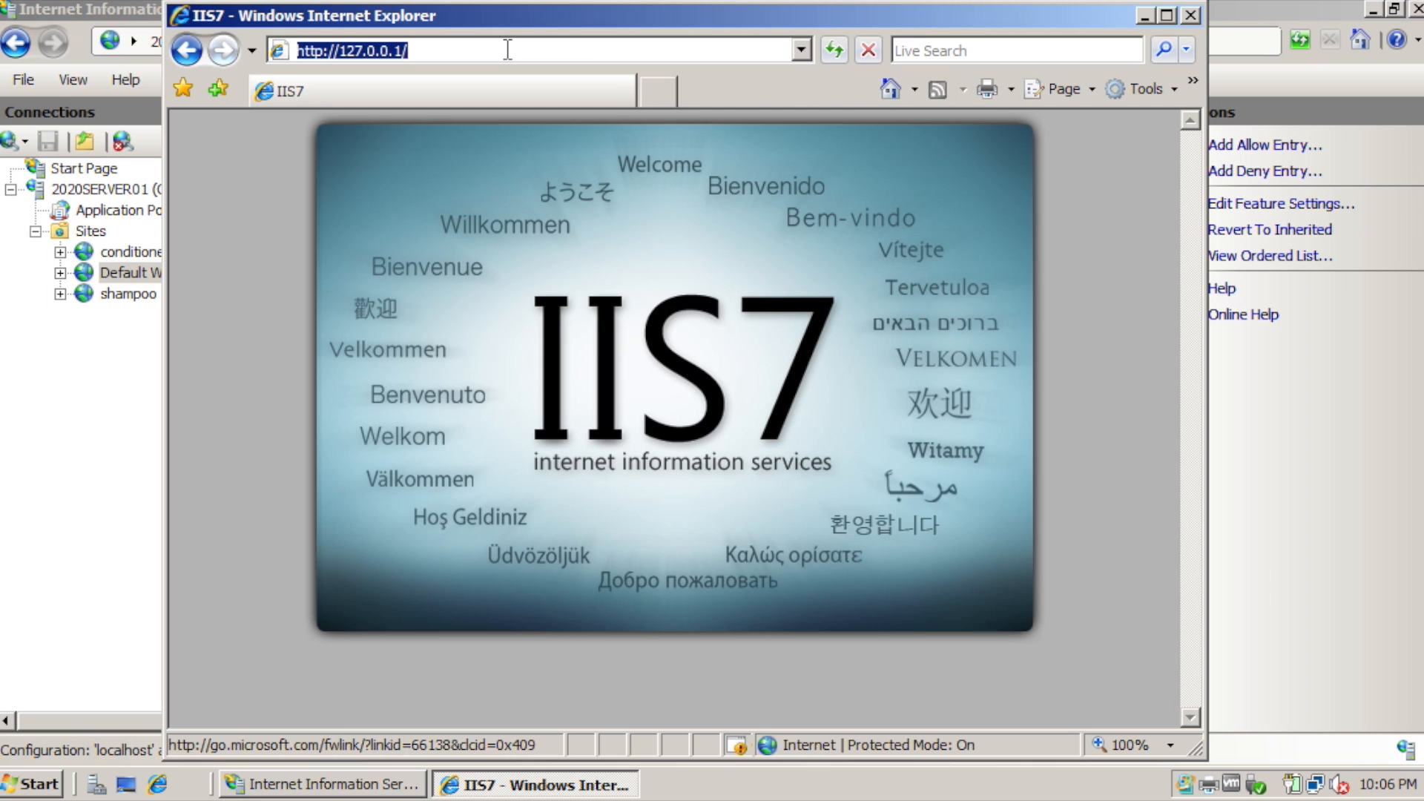
click(507, 49)
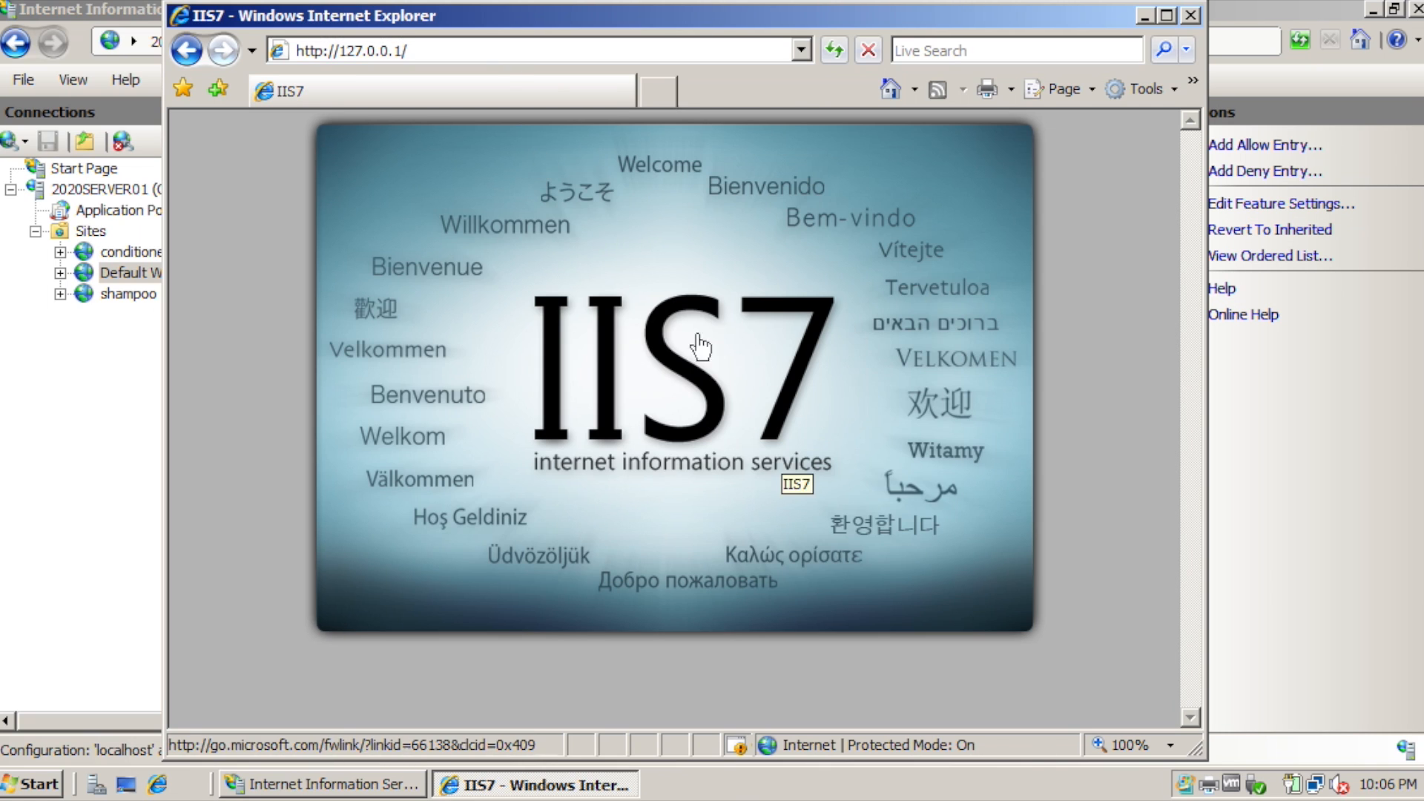
click(1143, 15)
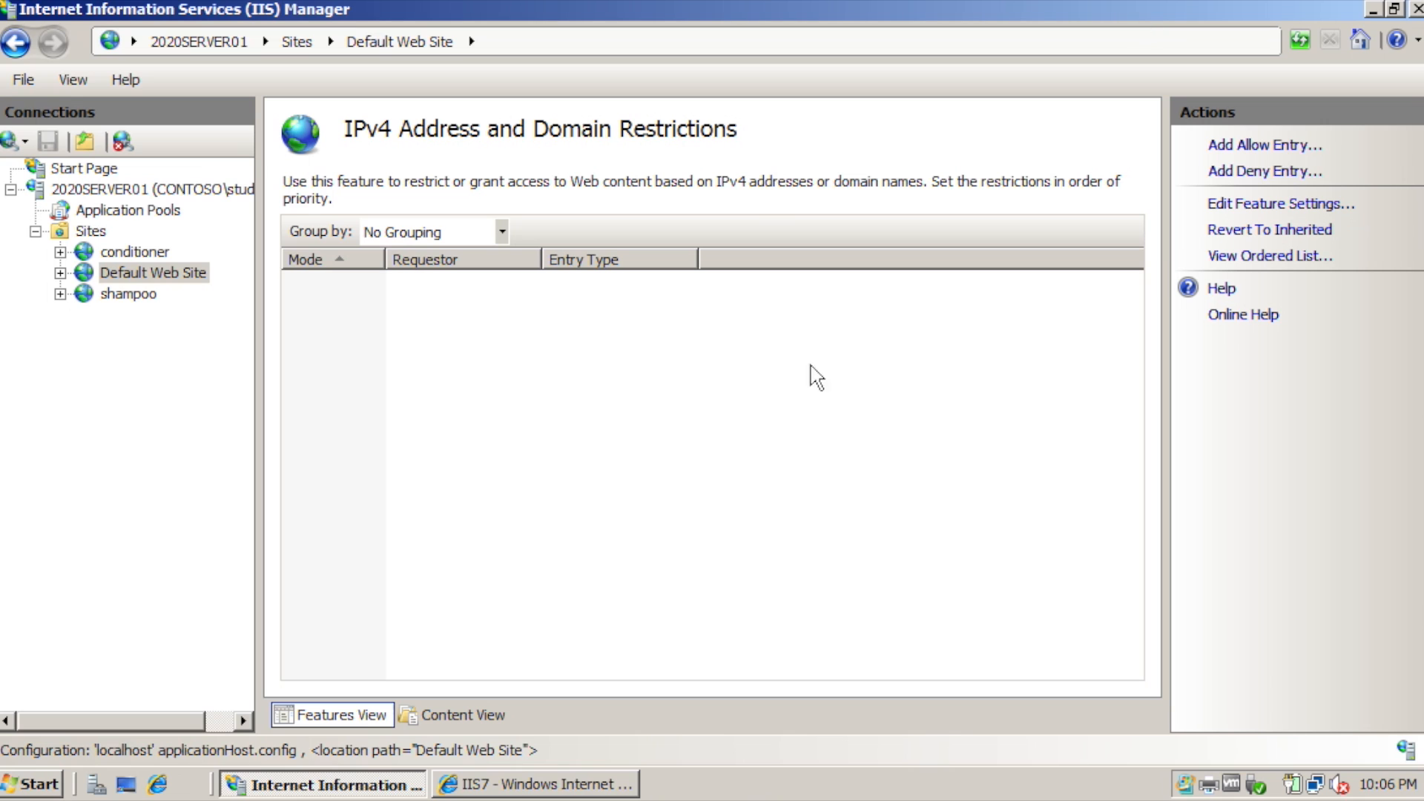
Set access for unspecified clients to Deny in the restriction feature settings.
click(1279, 204)
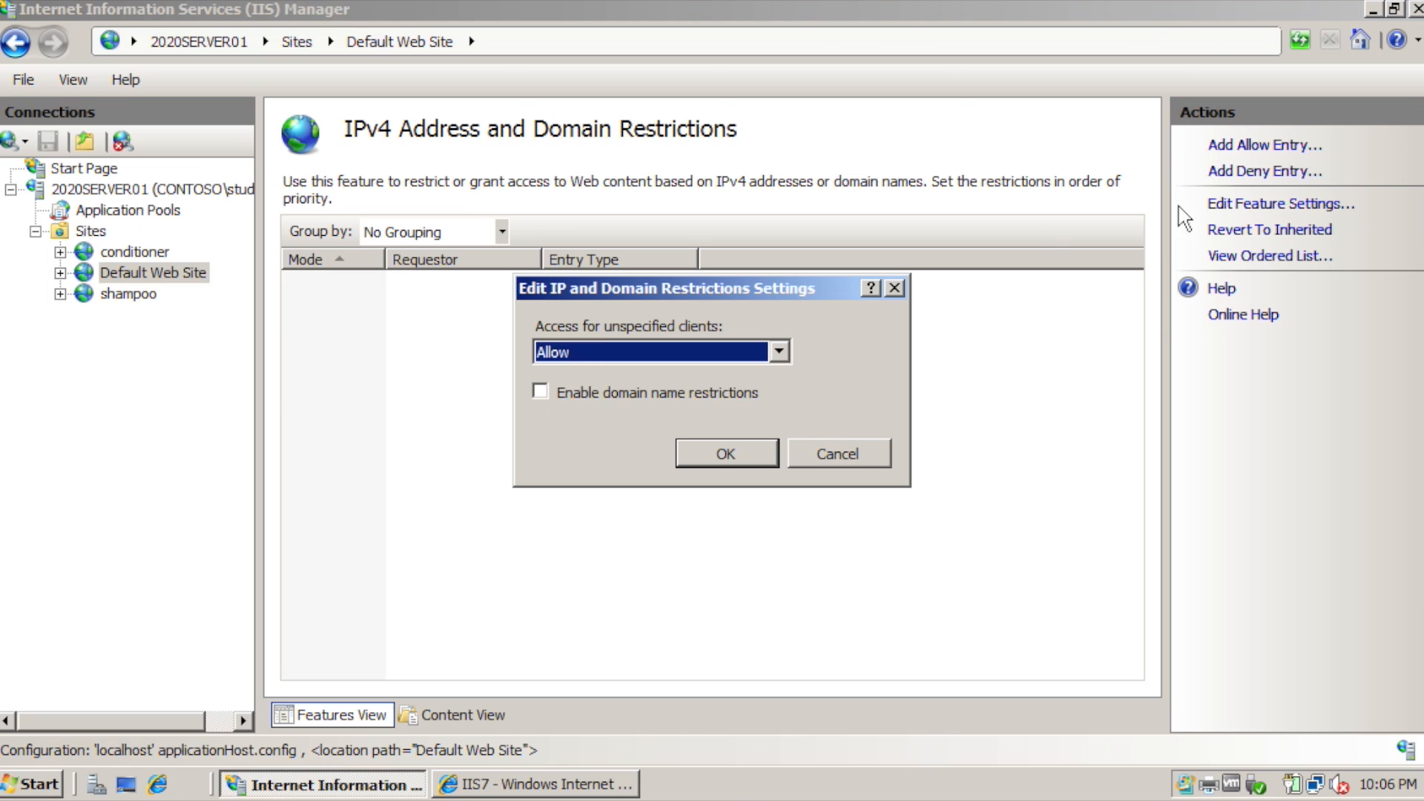
click(779, 352)
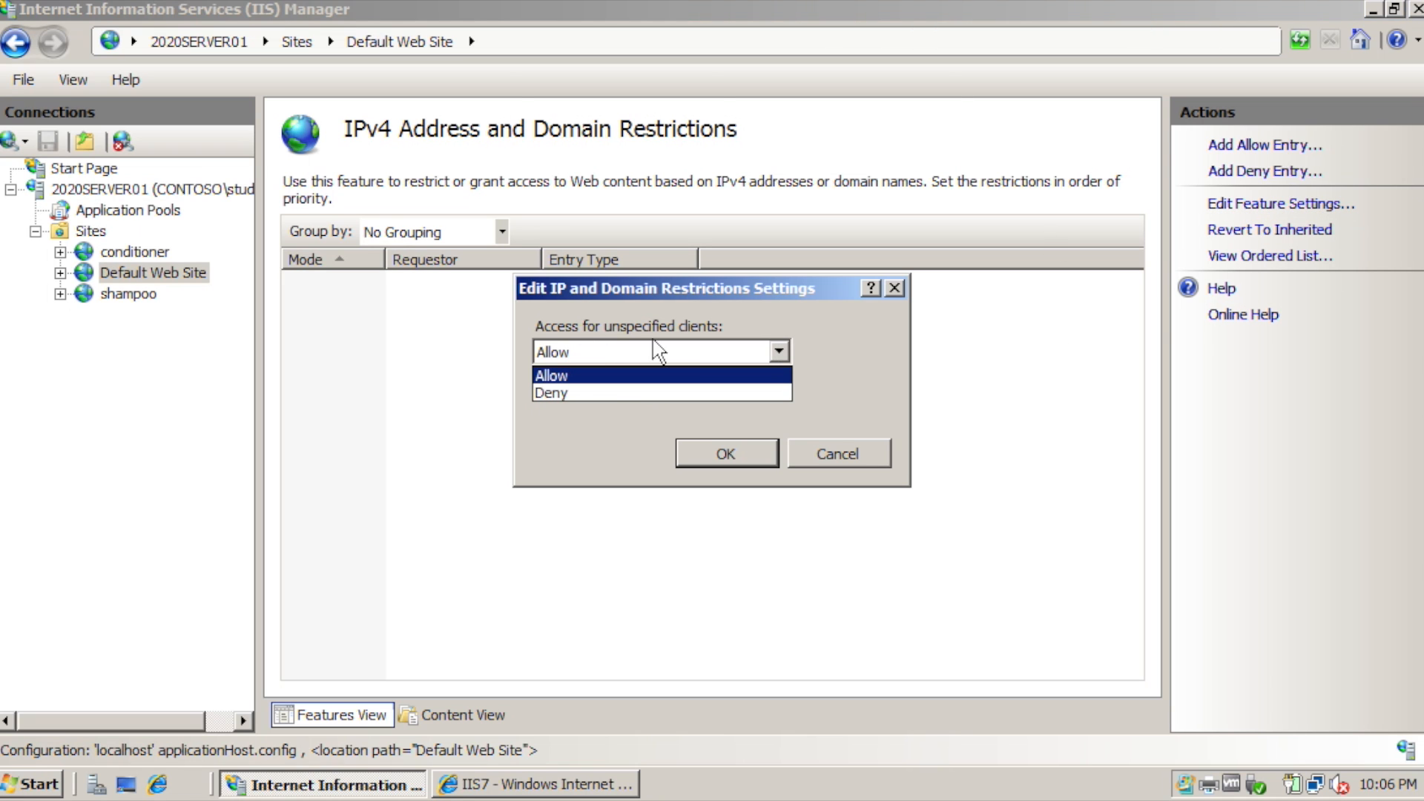
click(595, 391)
click(709, 454)
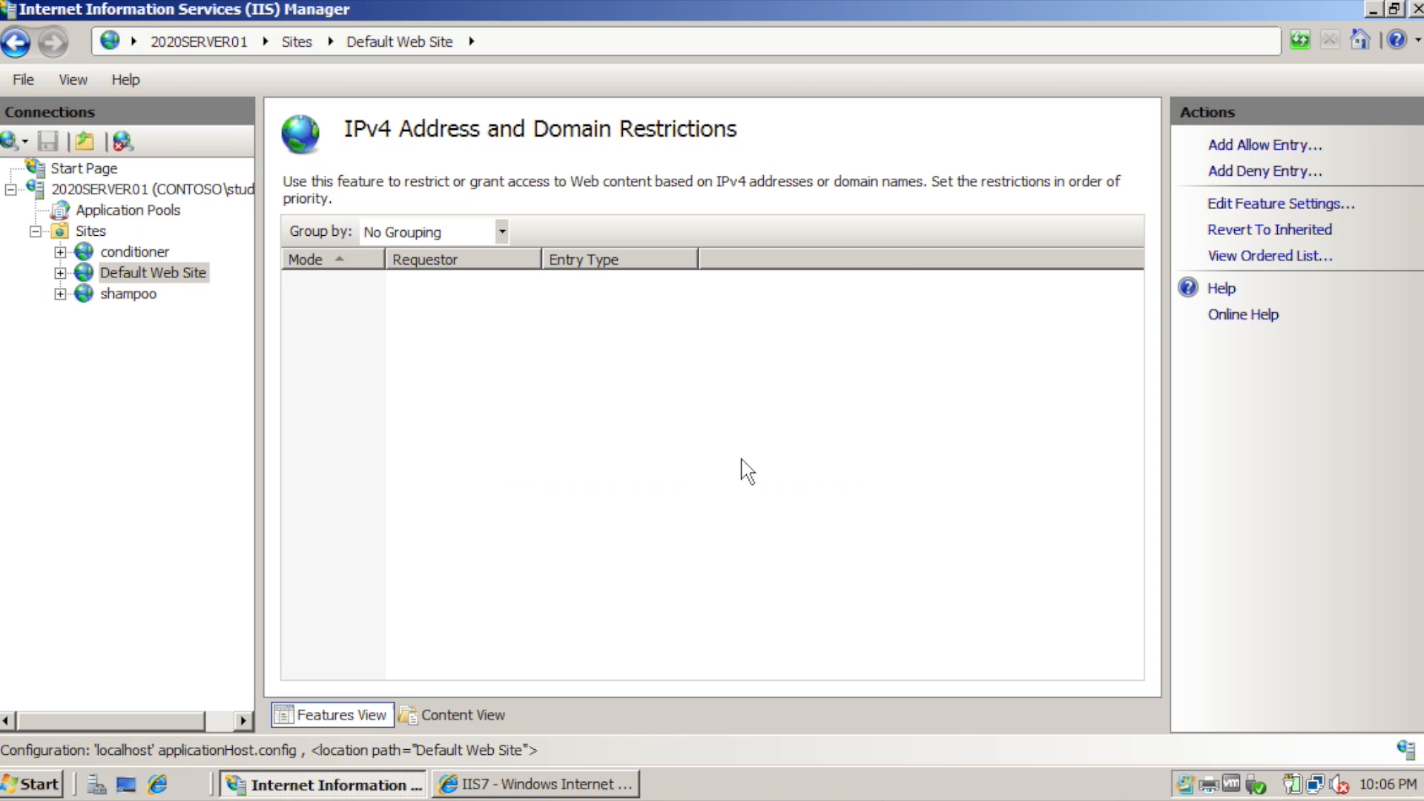
Reload the page in Internet Explorer to see the 403.6 Forbidden error, then minimize it.
click(519, 784)
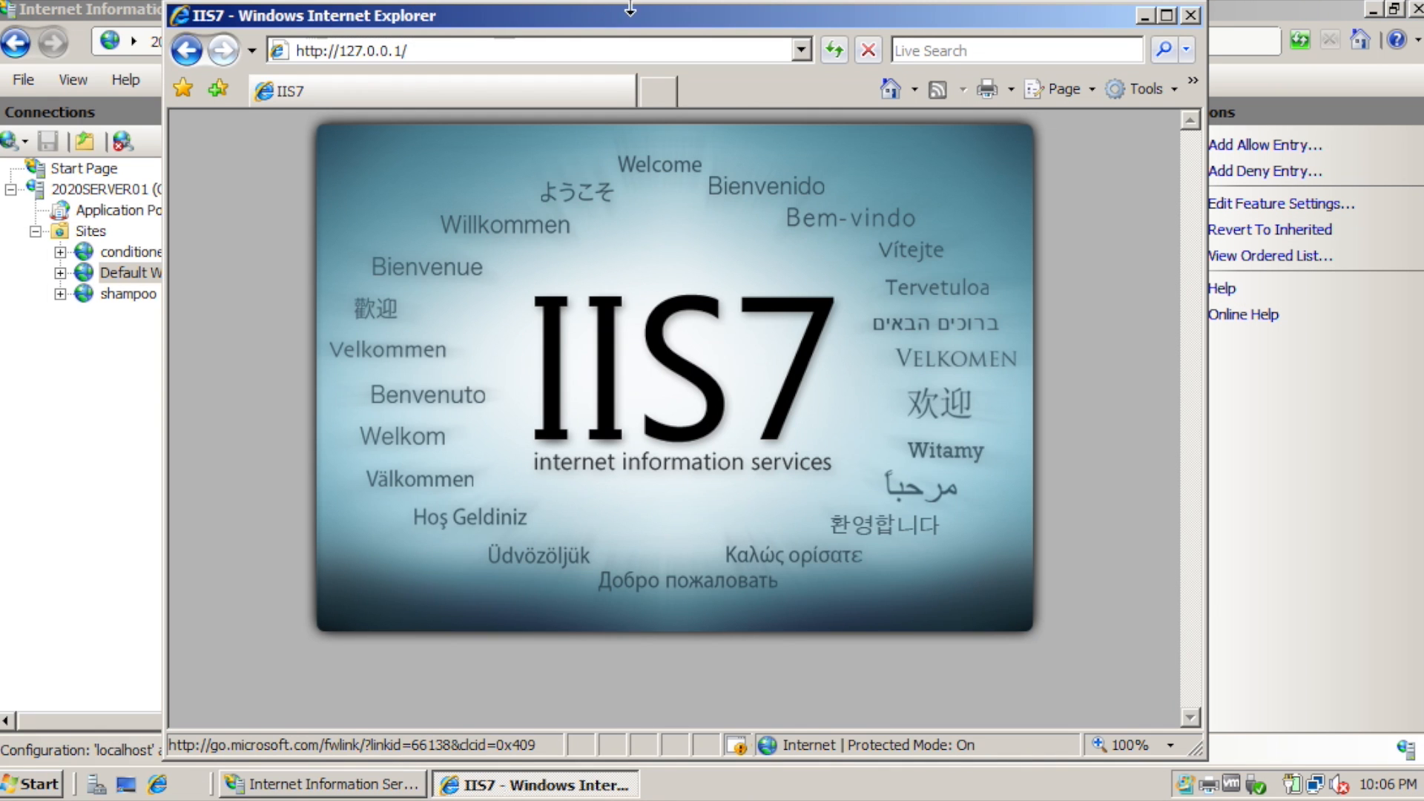
click(829, 54)
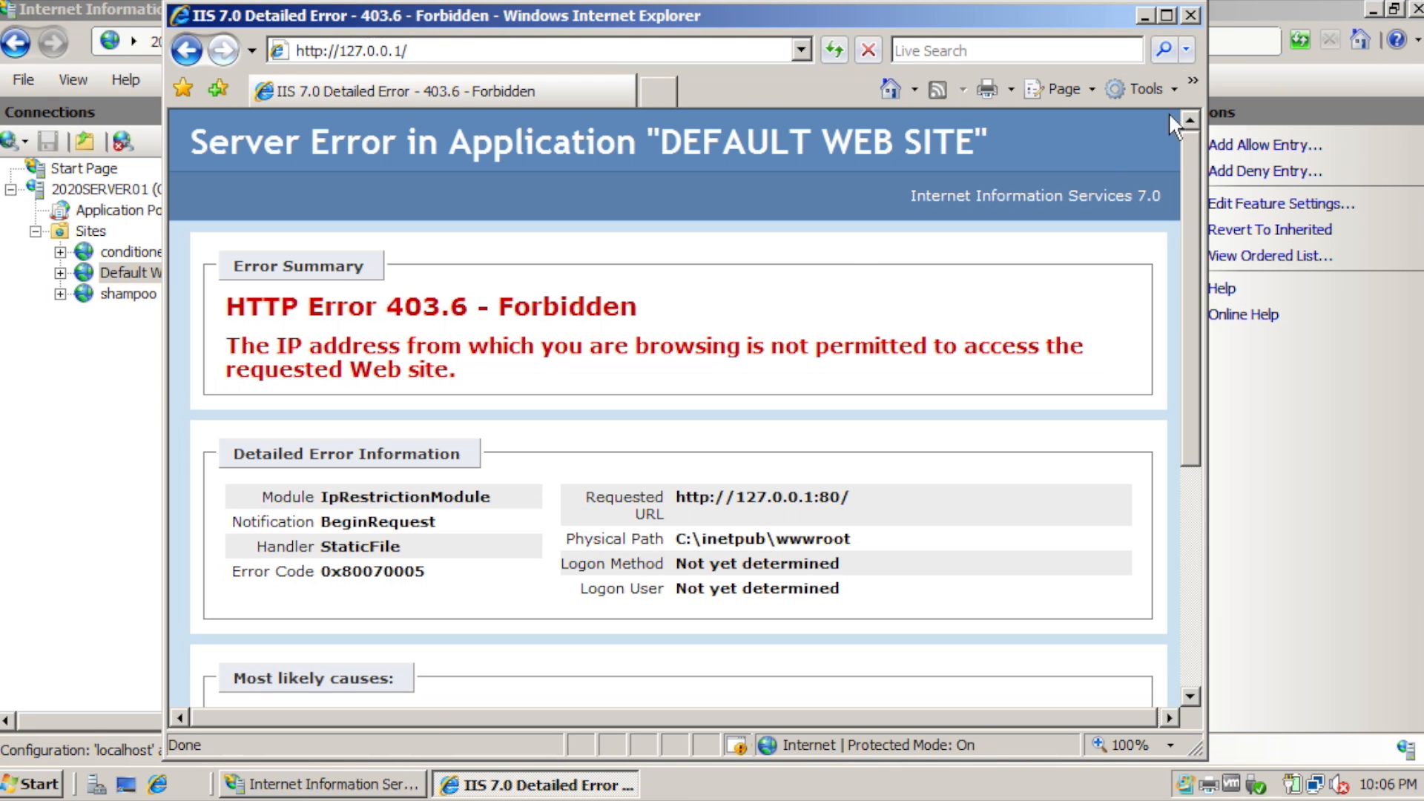
click(1144, 15)
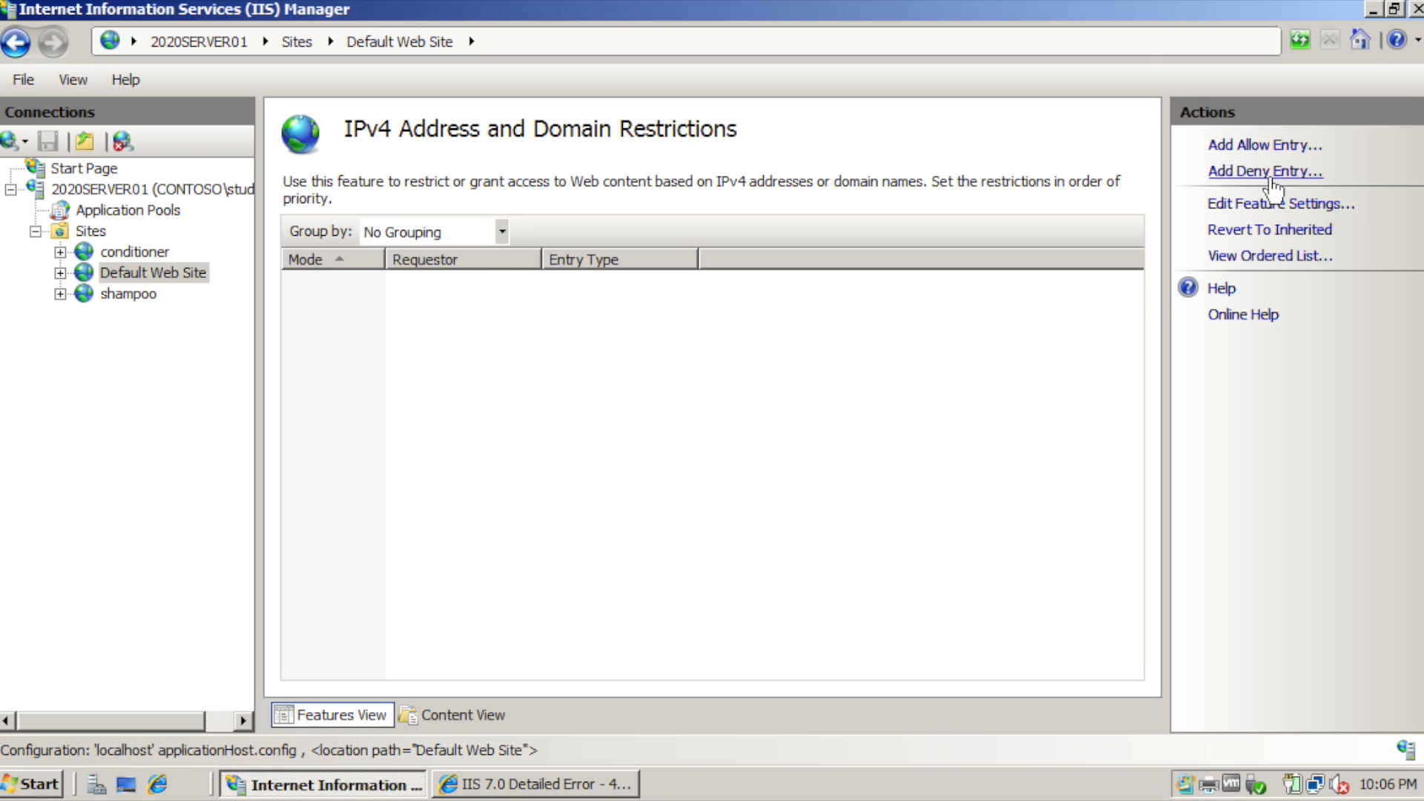
Add an Allow entry for 127.0.0.1 and reload the browser to confirm the site loads.
click(1270, 145)
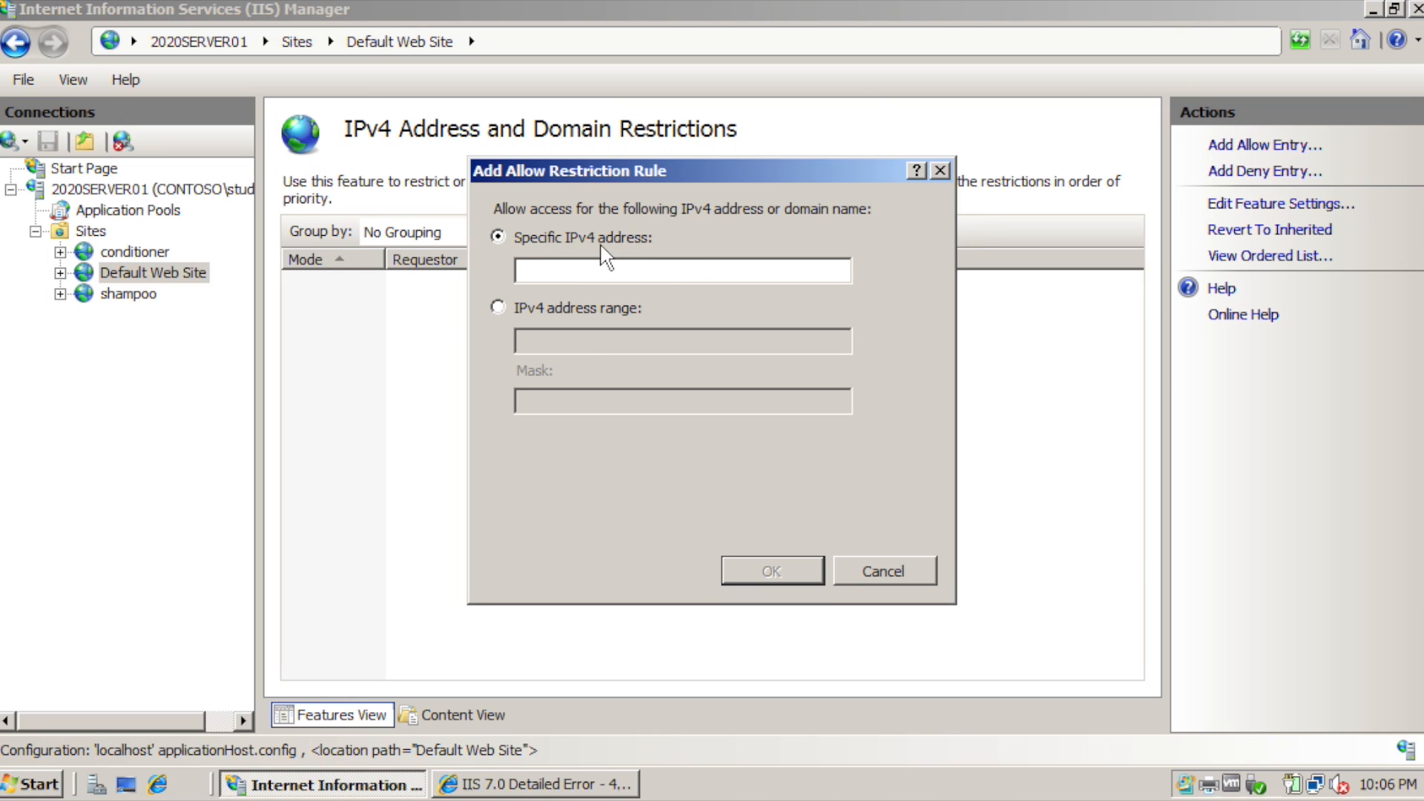
text(127.0.0.1)
click(802, 572)
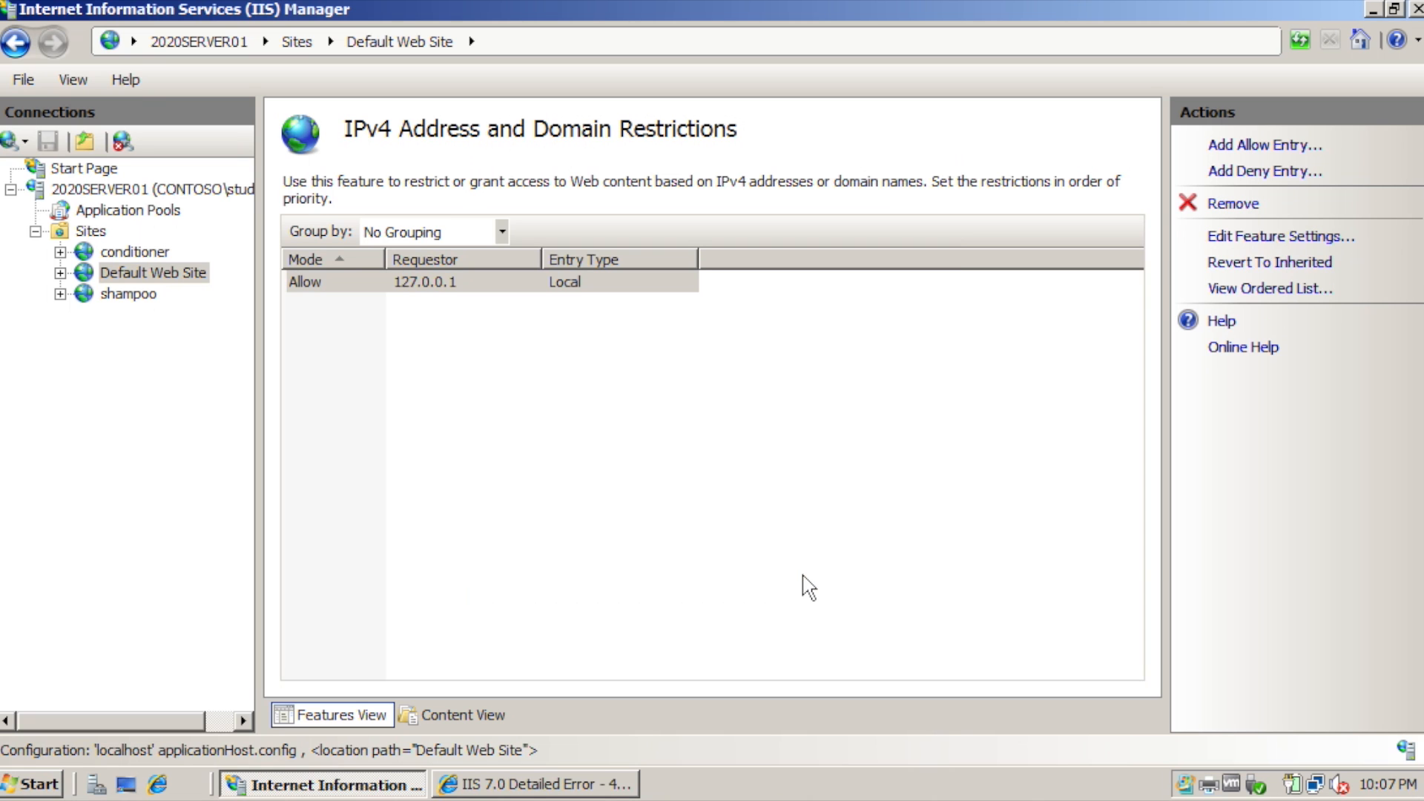
click(546, 785)
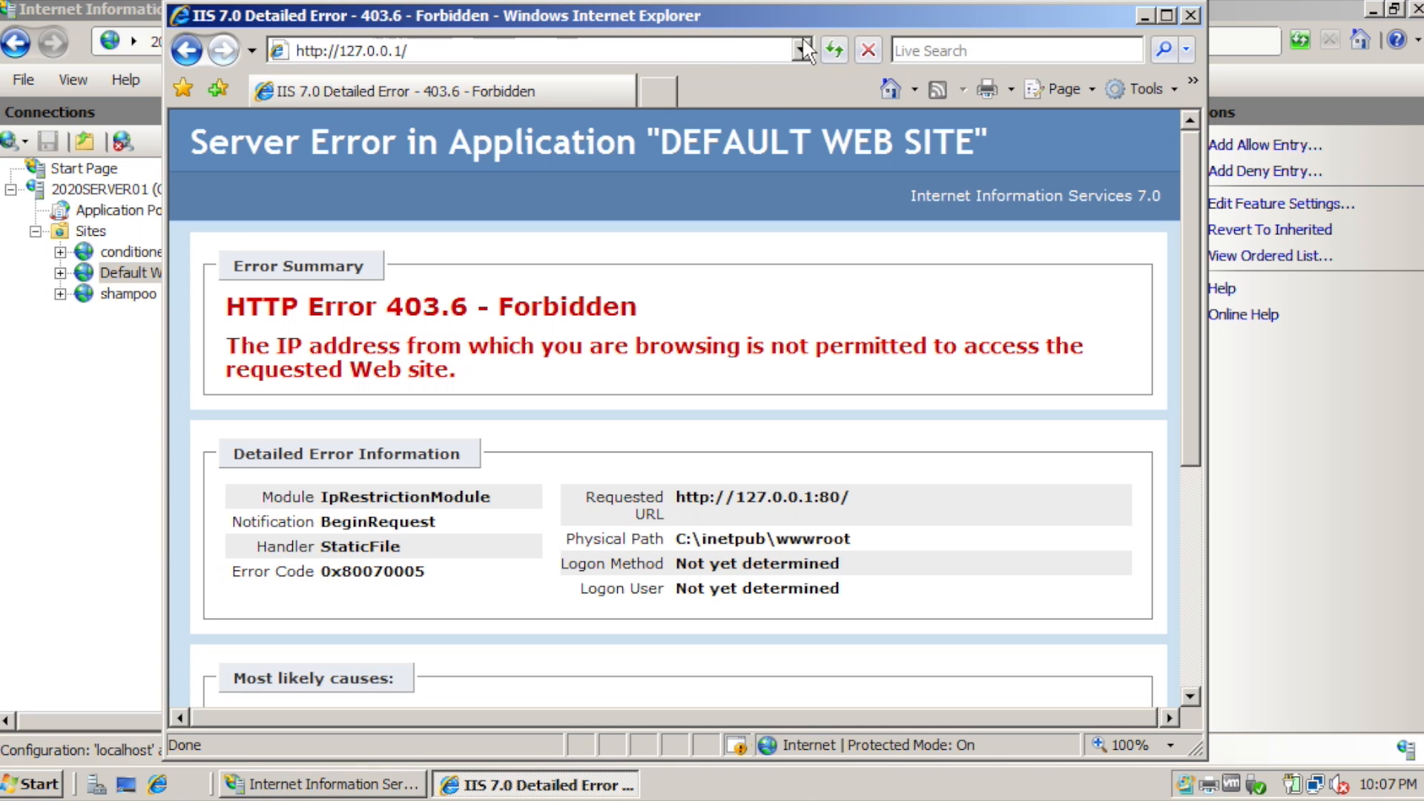
click(835, 51)
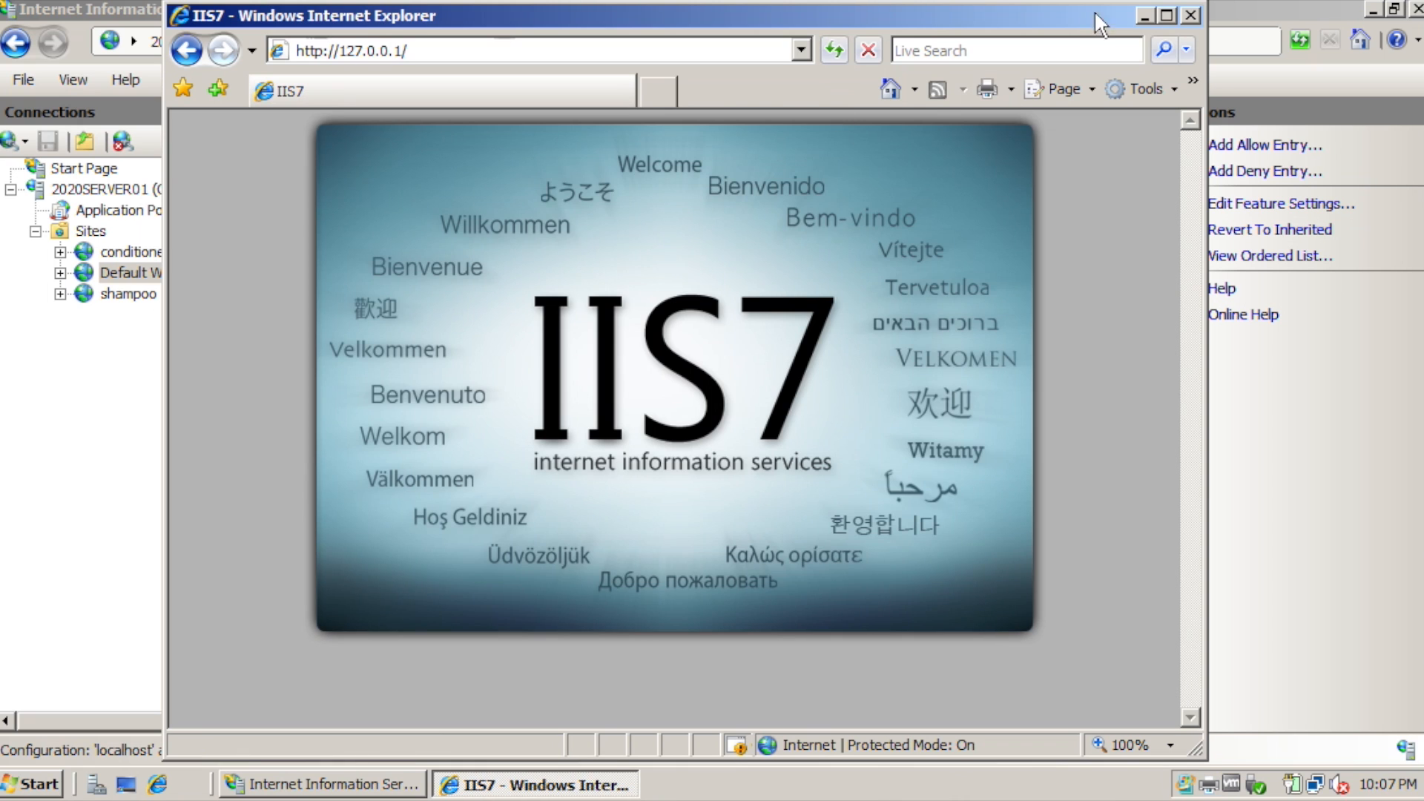
click(1144, 15)
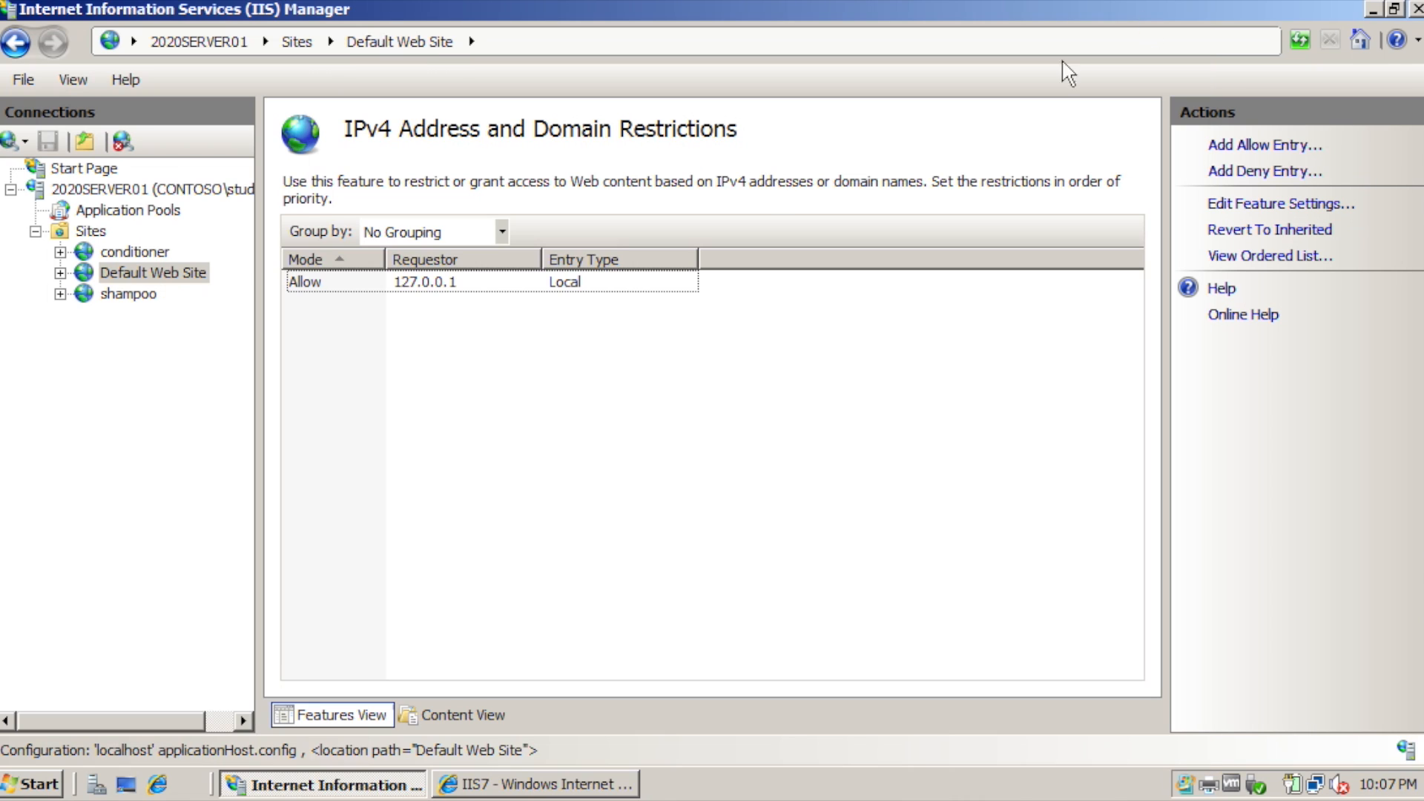
click(445, 284)
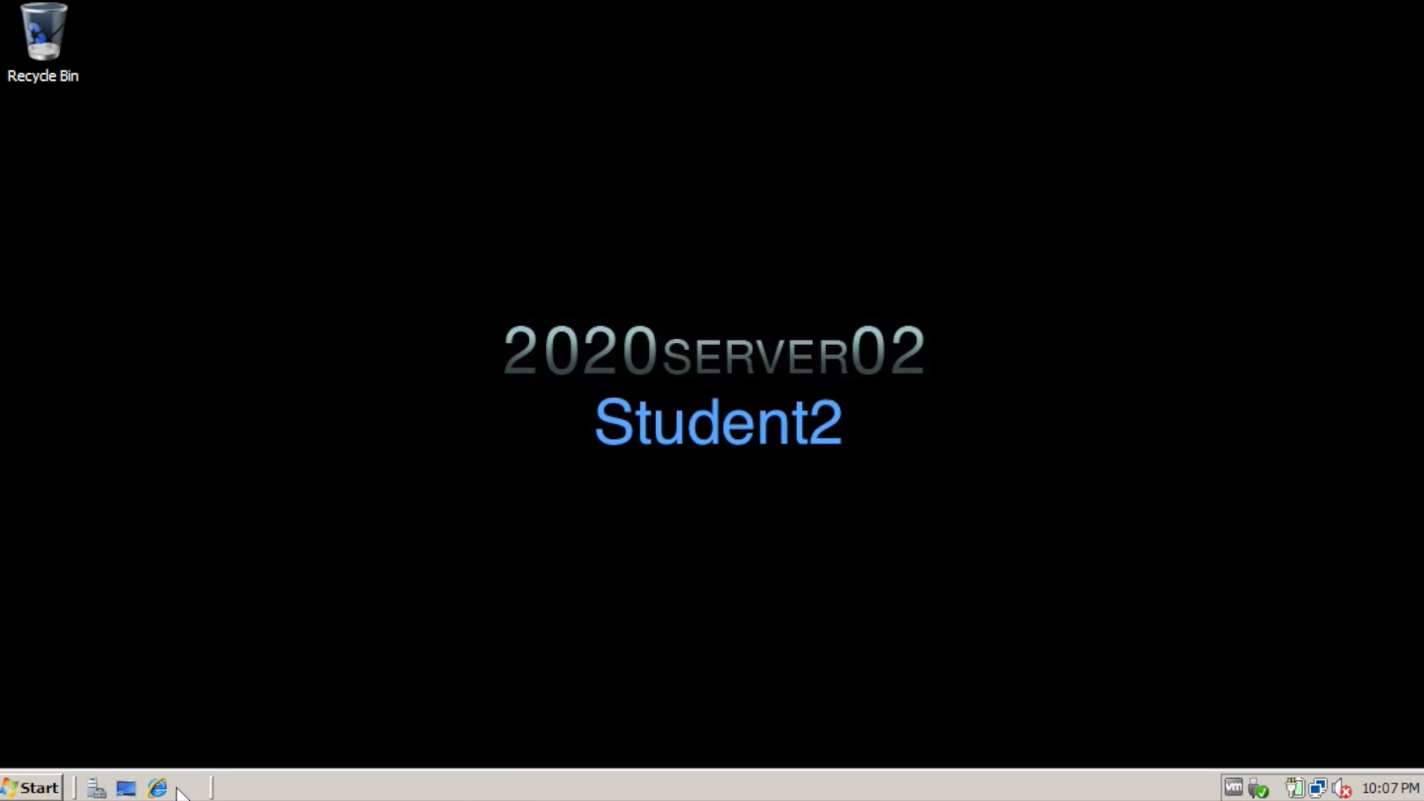
click(157, 787)
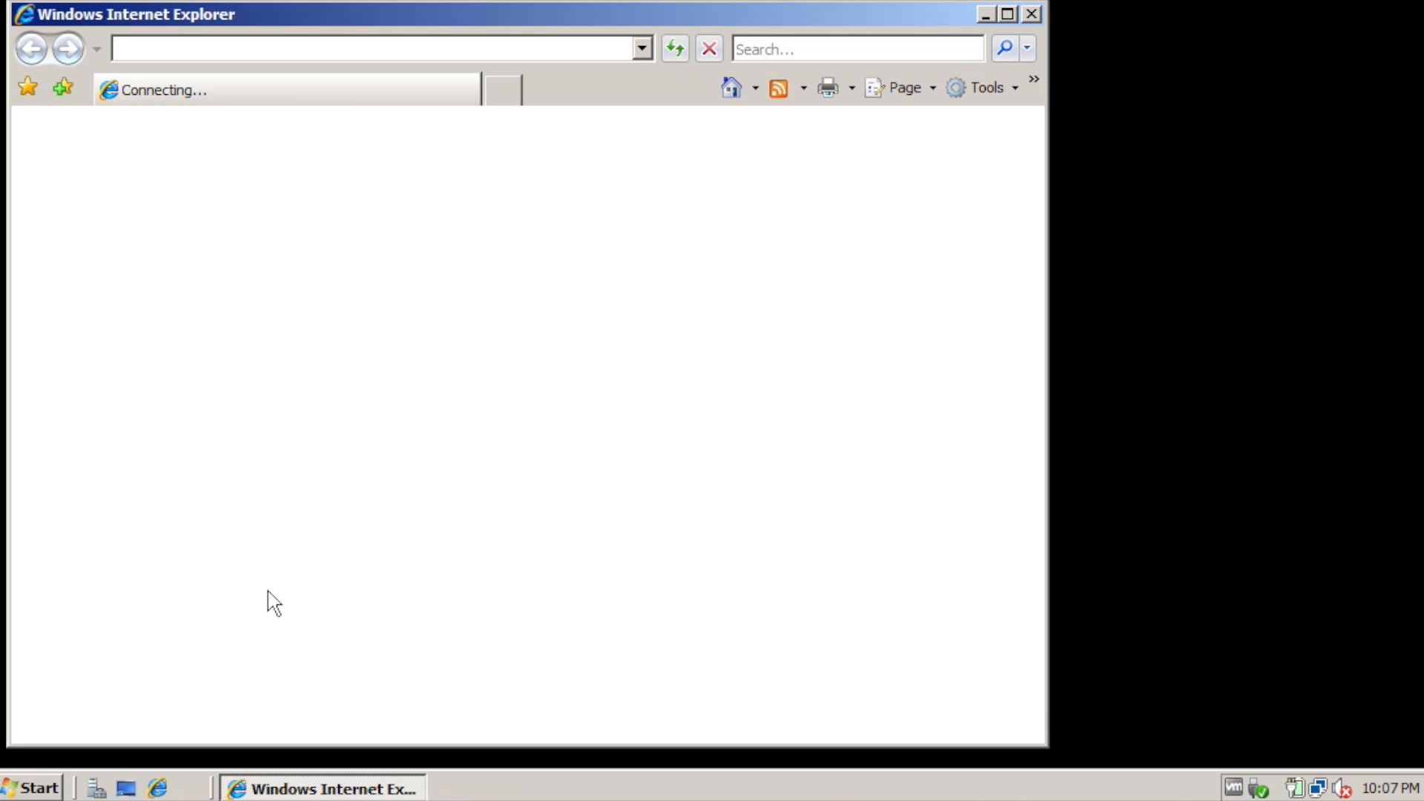
click(432, 46)
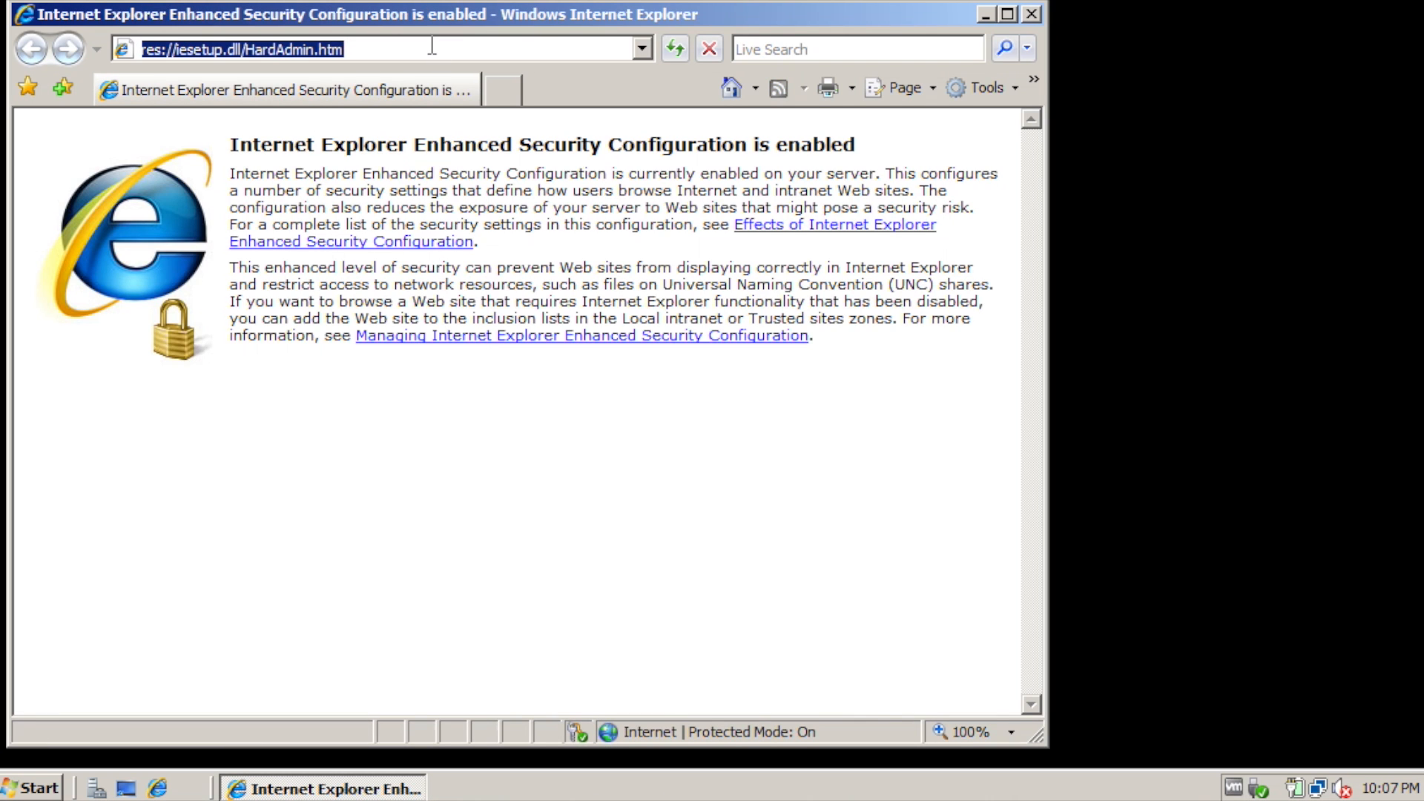
text(http://2020server01.contoso.com/)
key(Return)
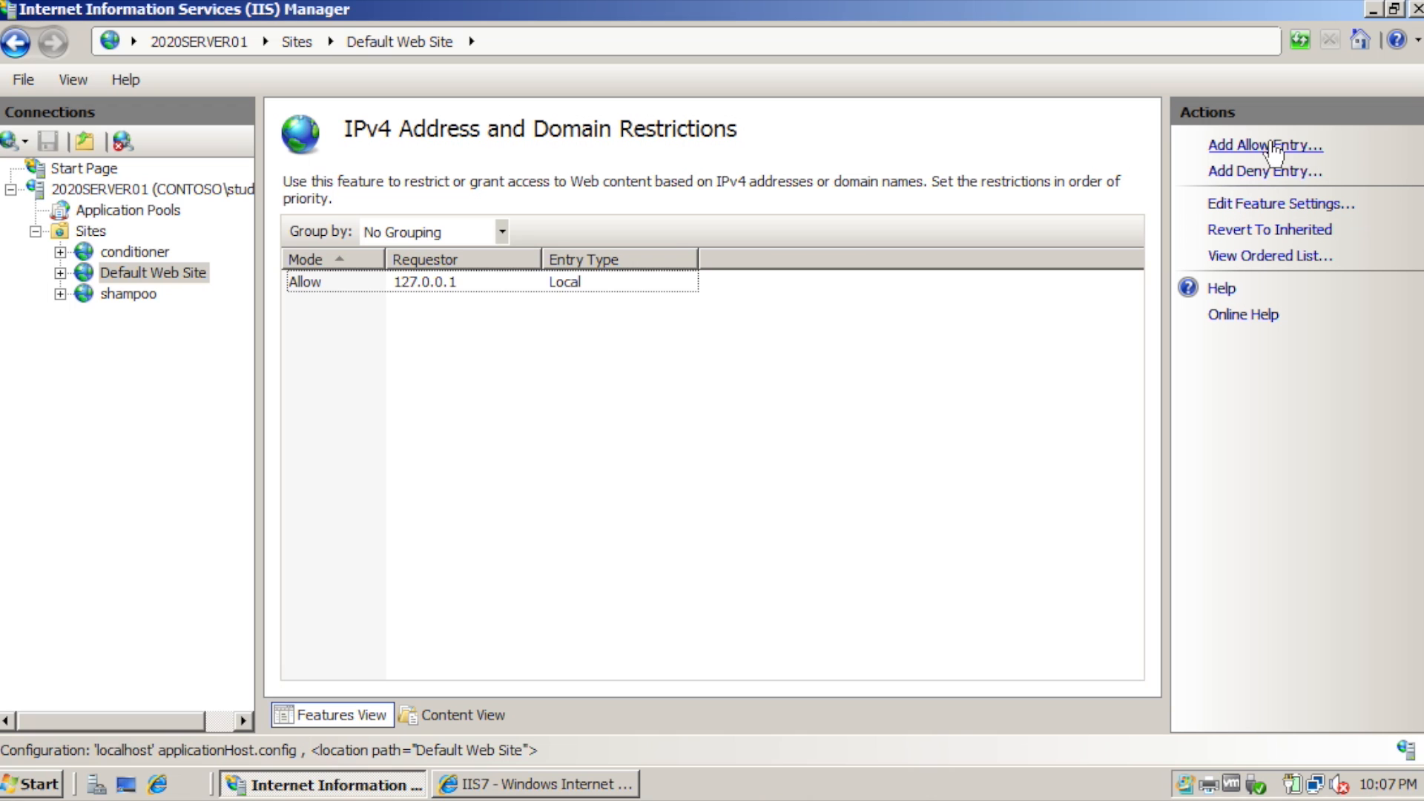
Add an Allow entry for 10.1.1.102 and reload the site in the other server's browser.
click(1274, 146)
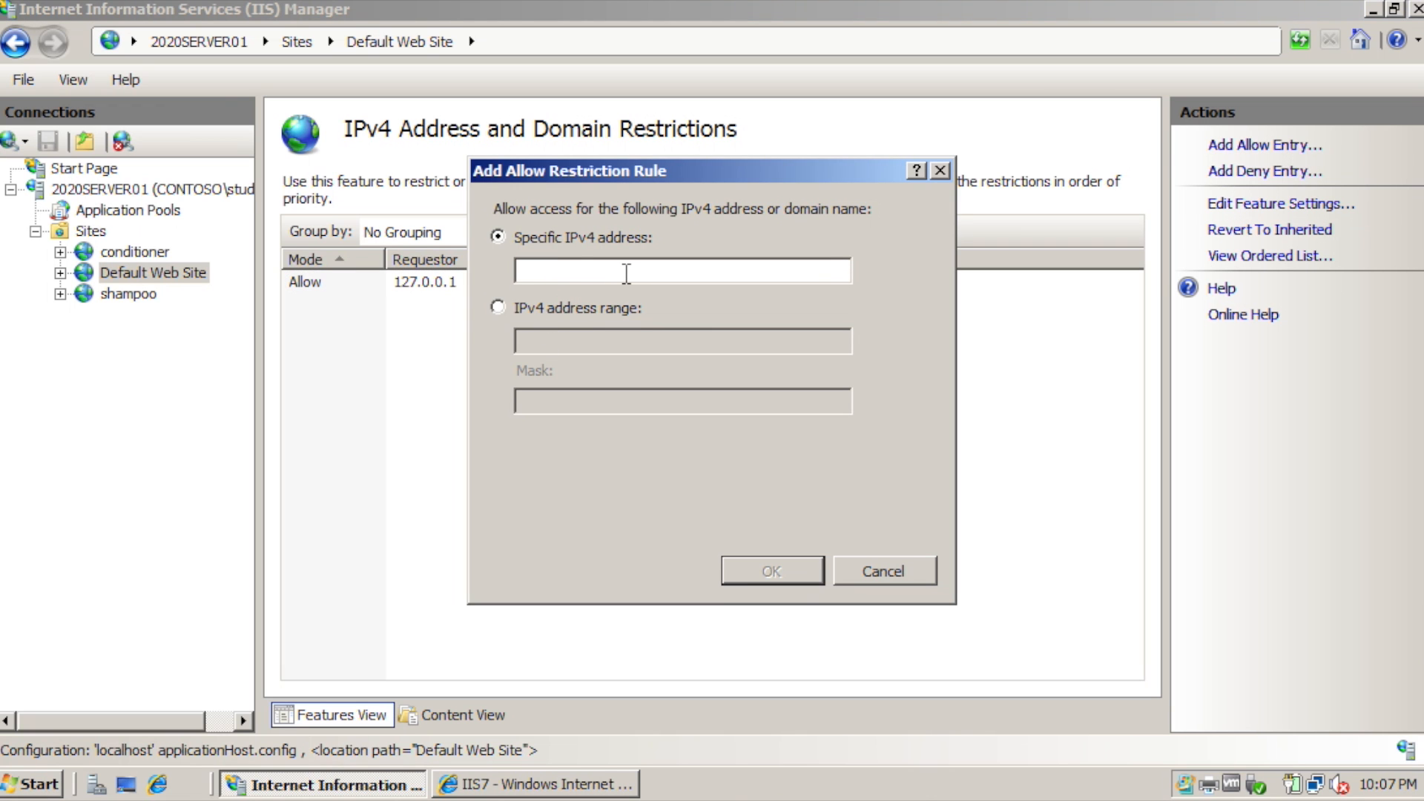
text(10.1.1.102)
click(772, 571)
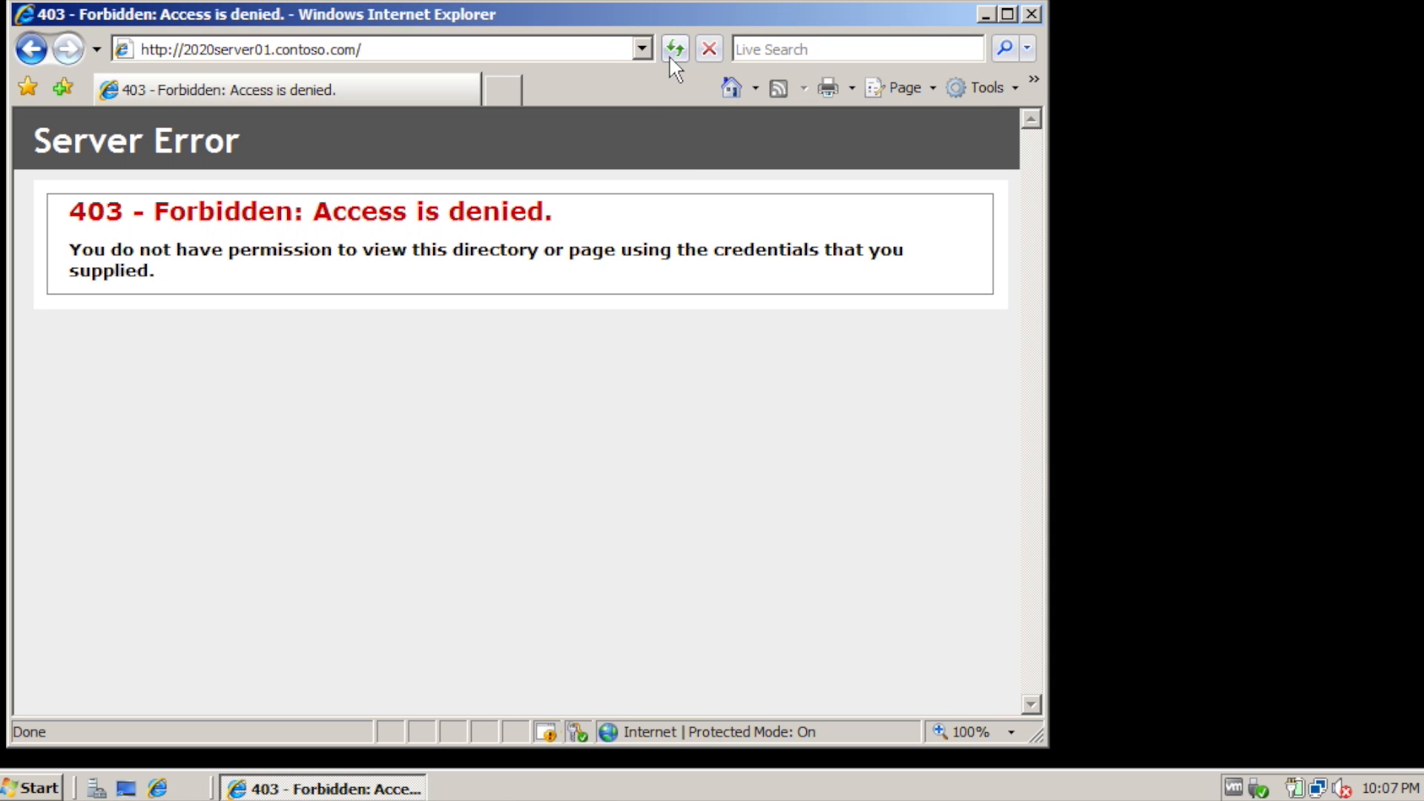
click(669, 55)
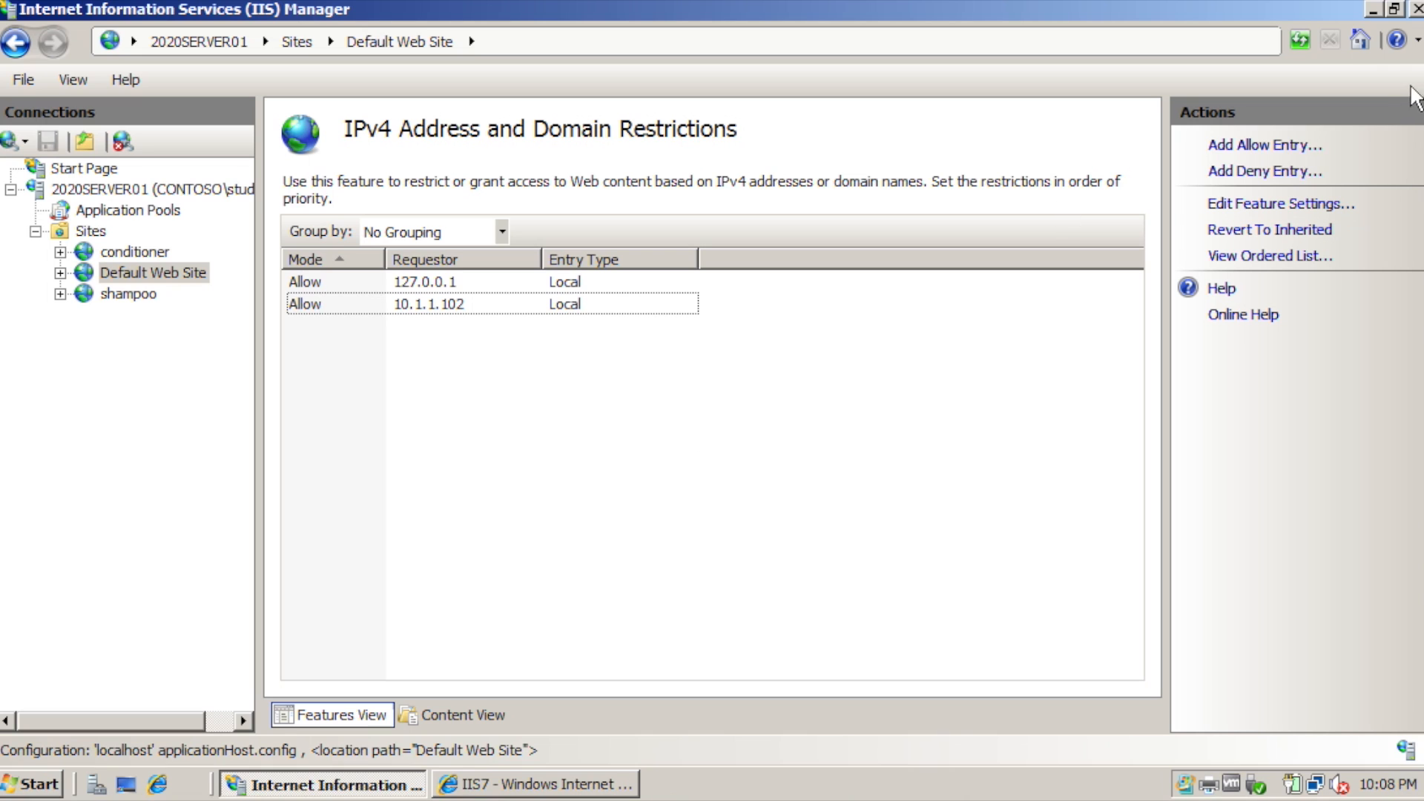
Add an Allow entry for the 10.1.1.0 IPv4 address range.
click(1265, 146)
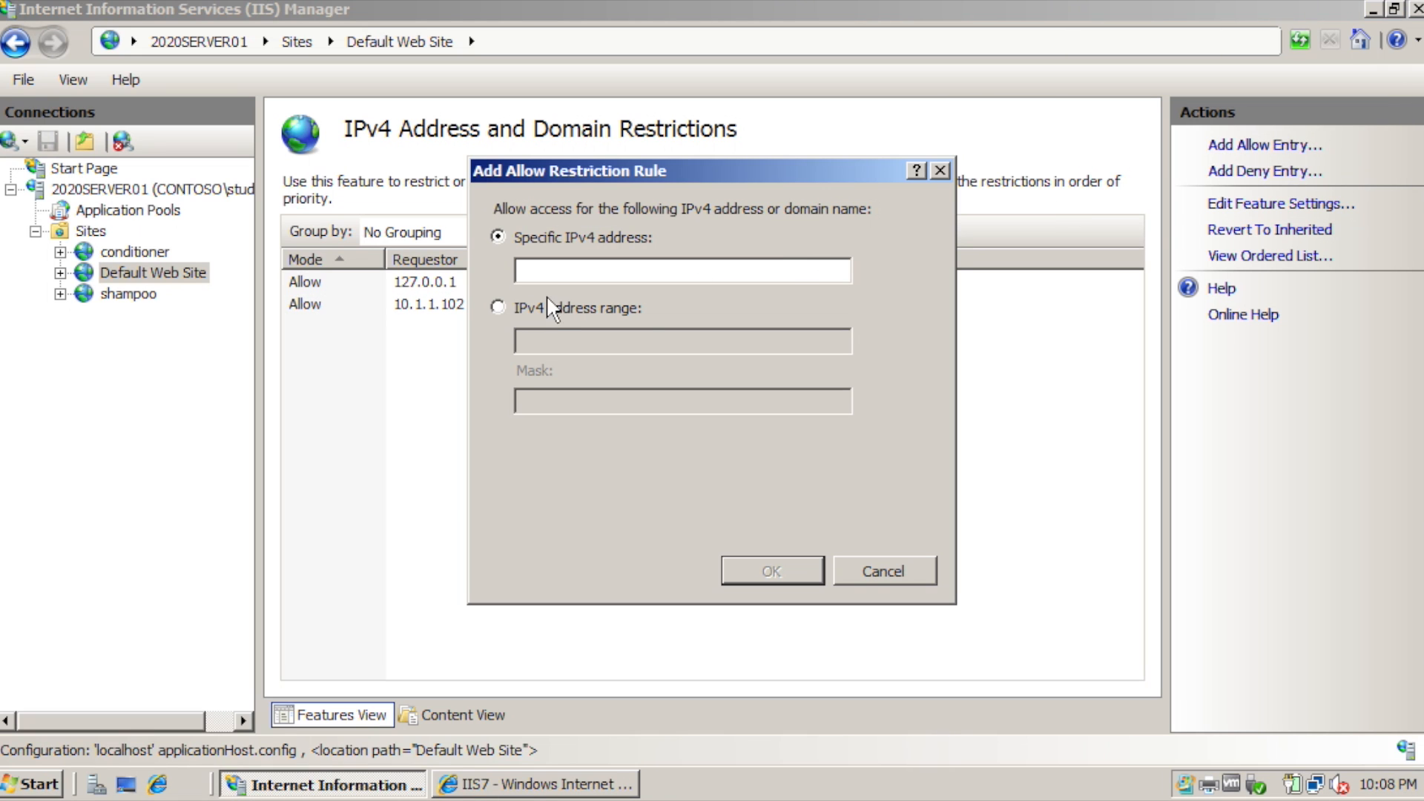
click(500, 308)
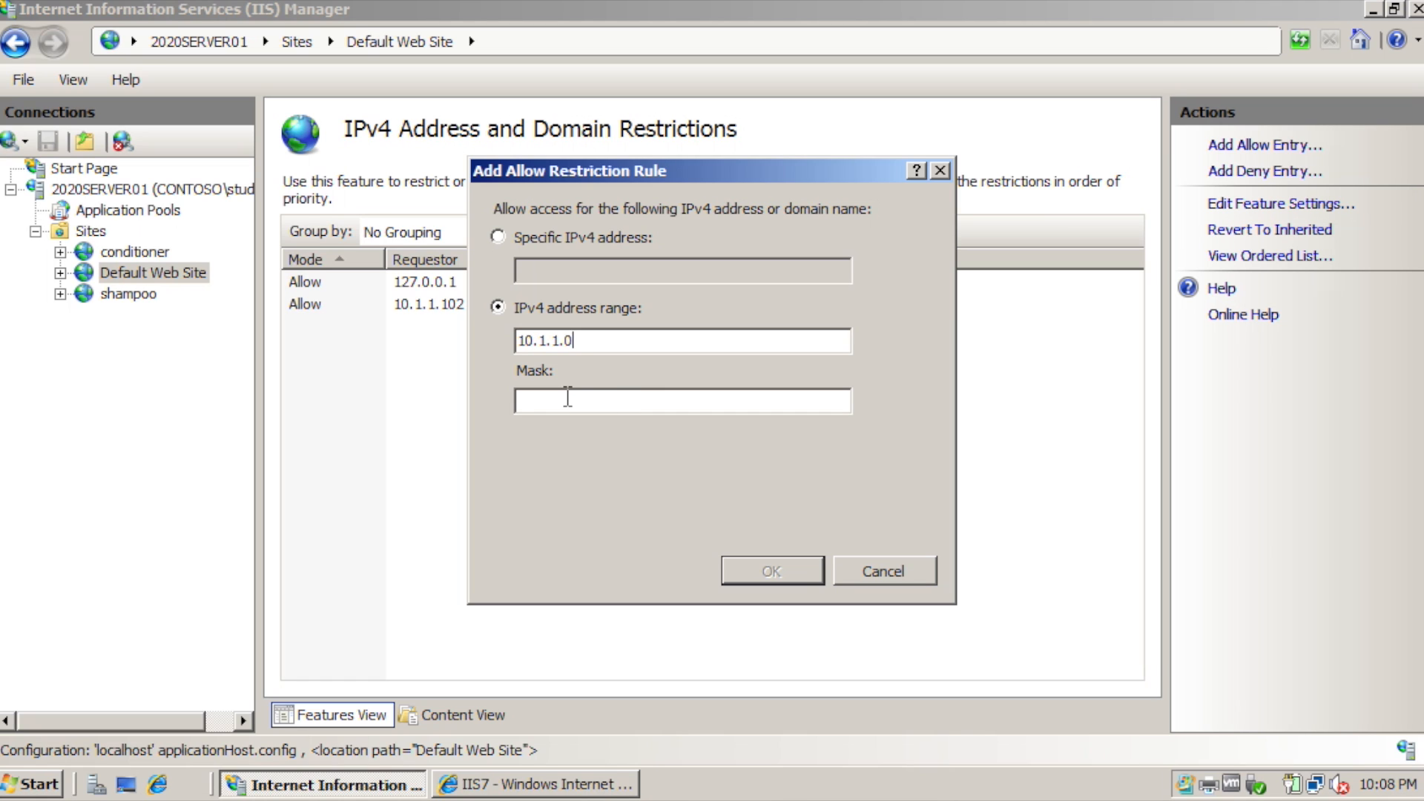
text(255.255.255.0)
click(745, 570)
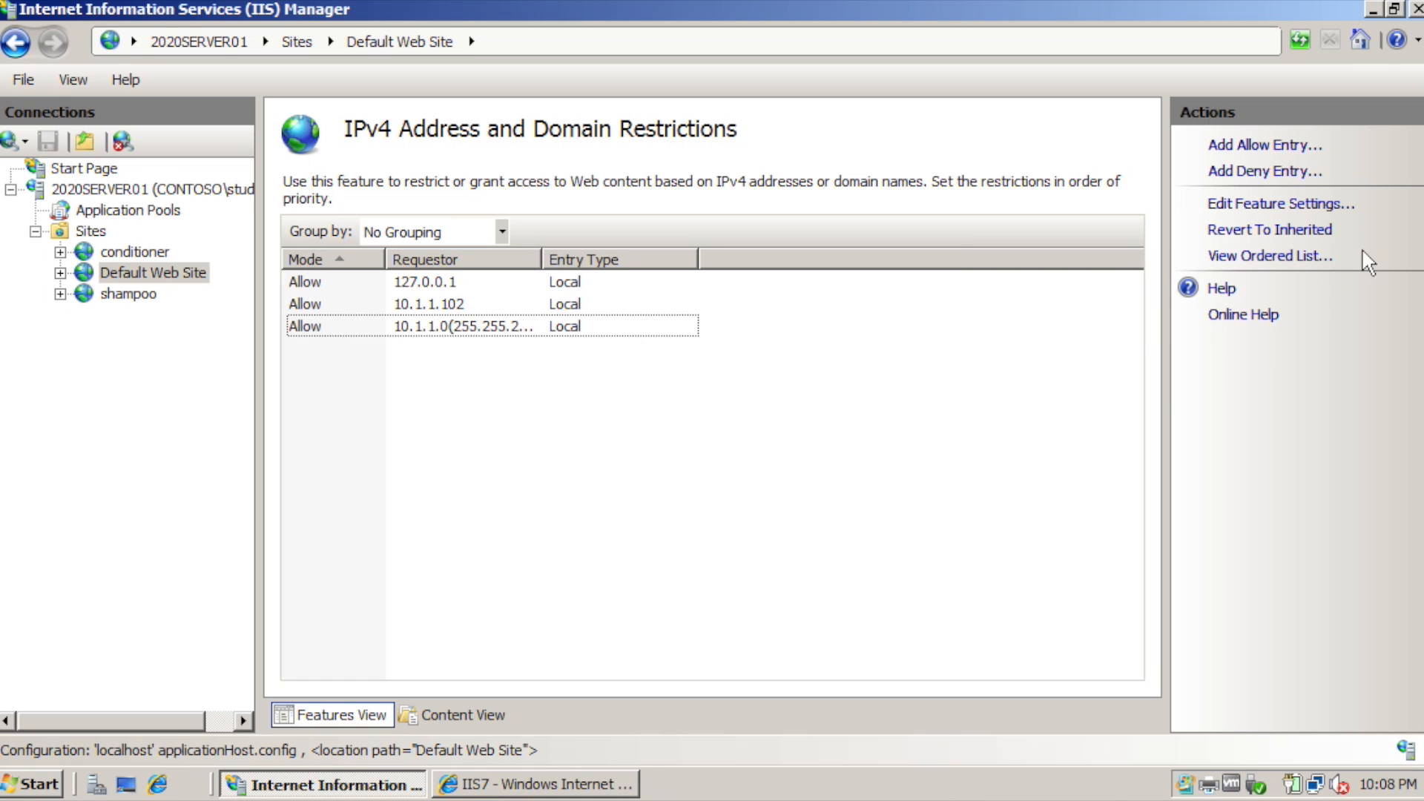
Set access for unspecified clients back to Allow.
click(1267, 206)
click(775, 353)
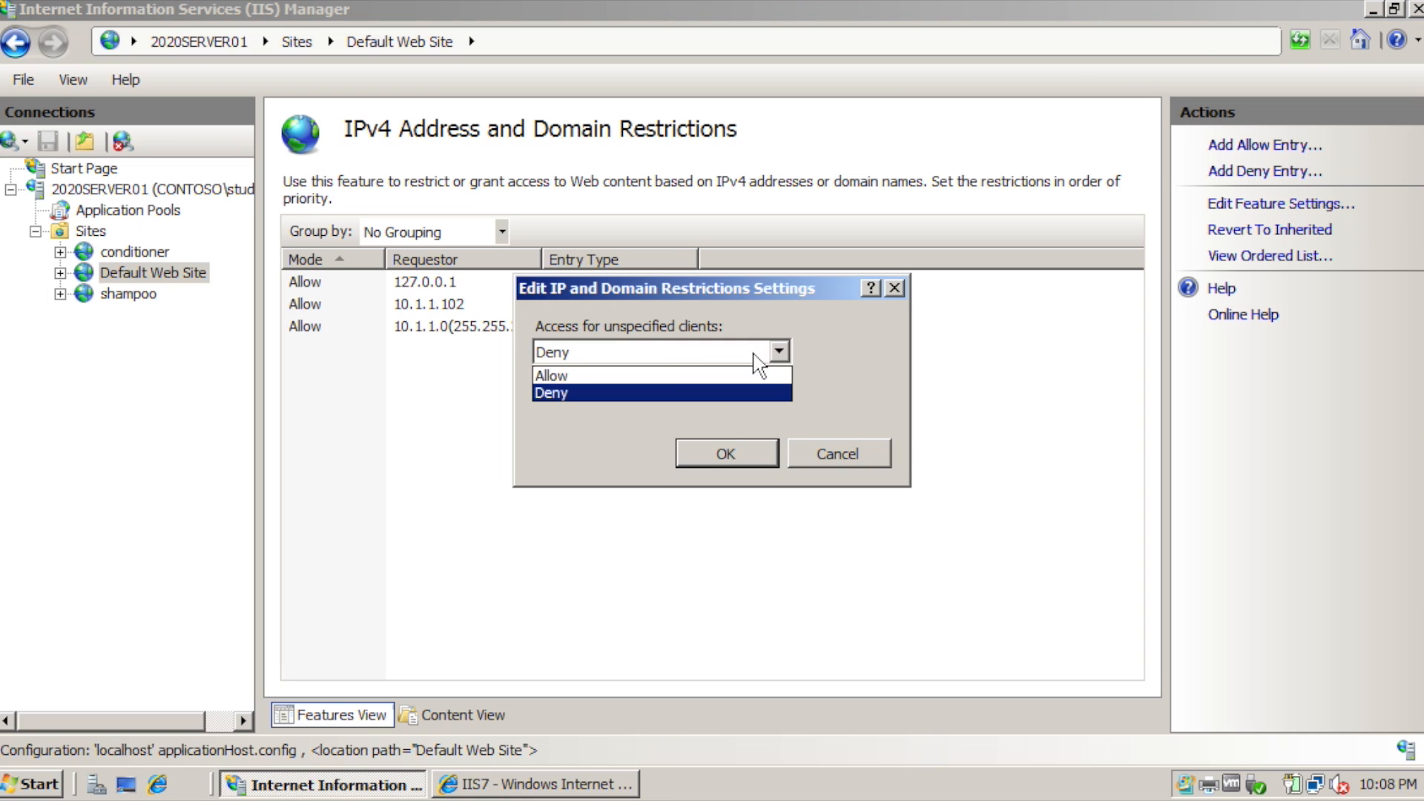
click(671, 374)
click(725, 450)
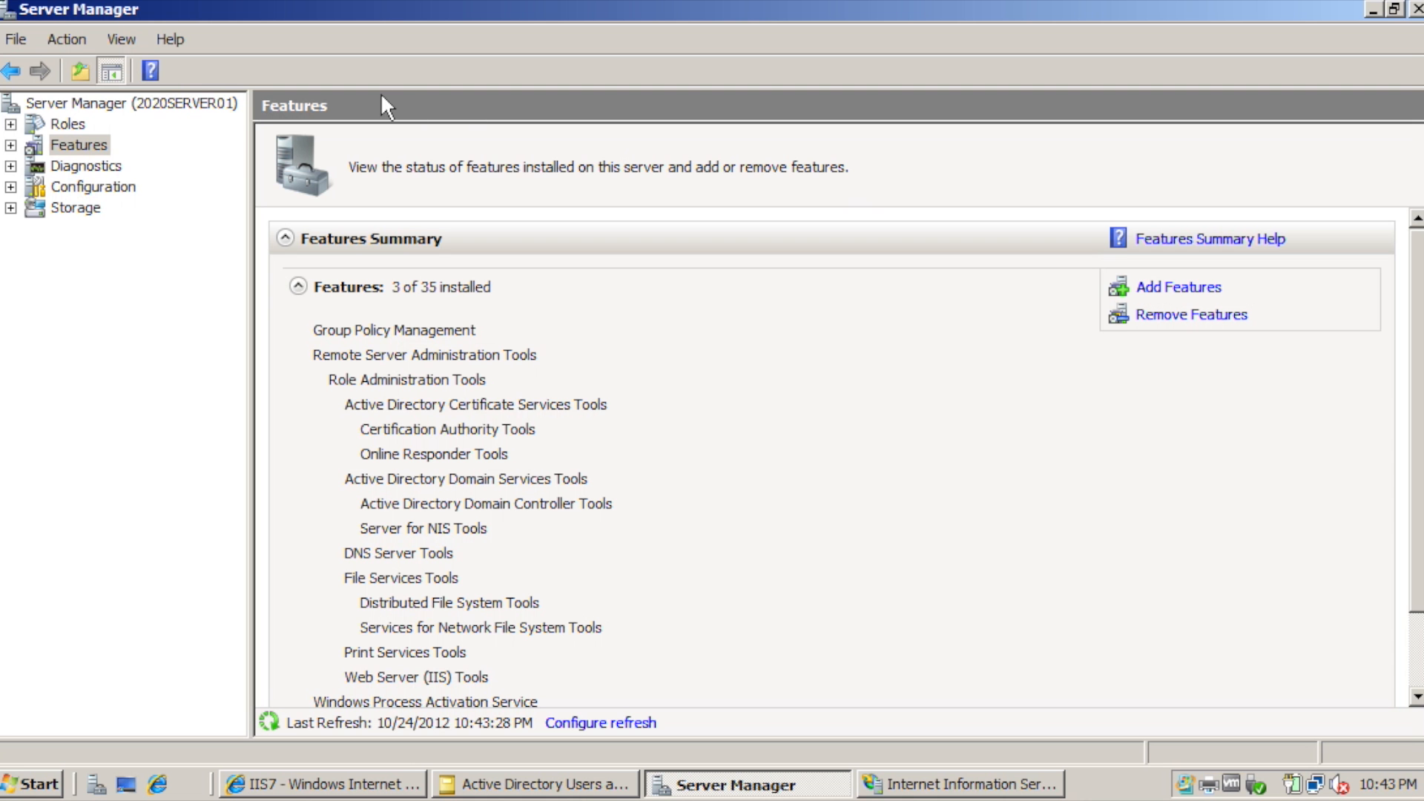
Review the Features summary showing 3 of 35 installed, then close Server Manager.
click(79, 146)
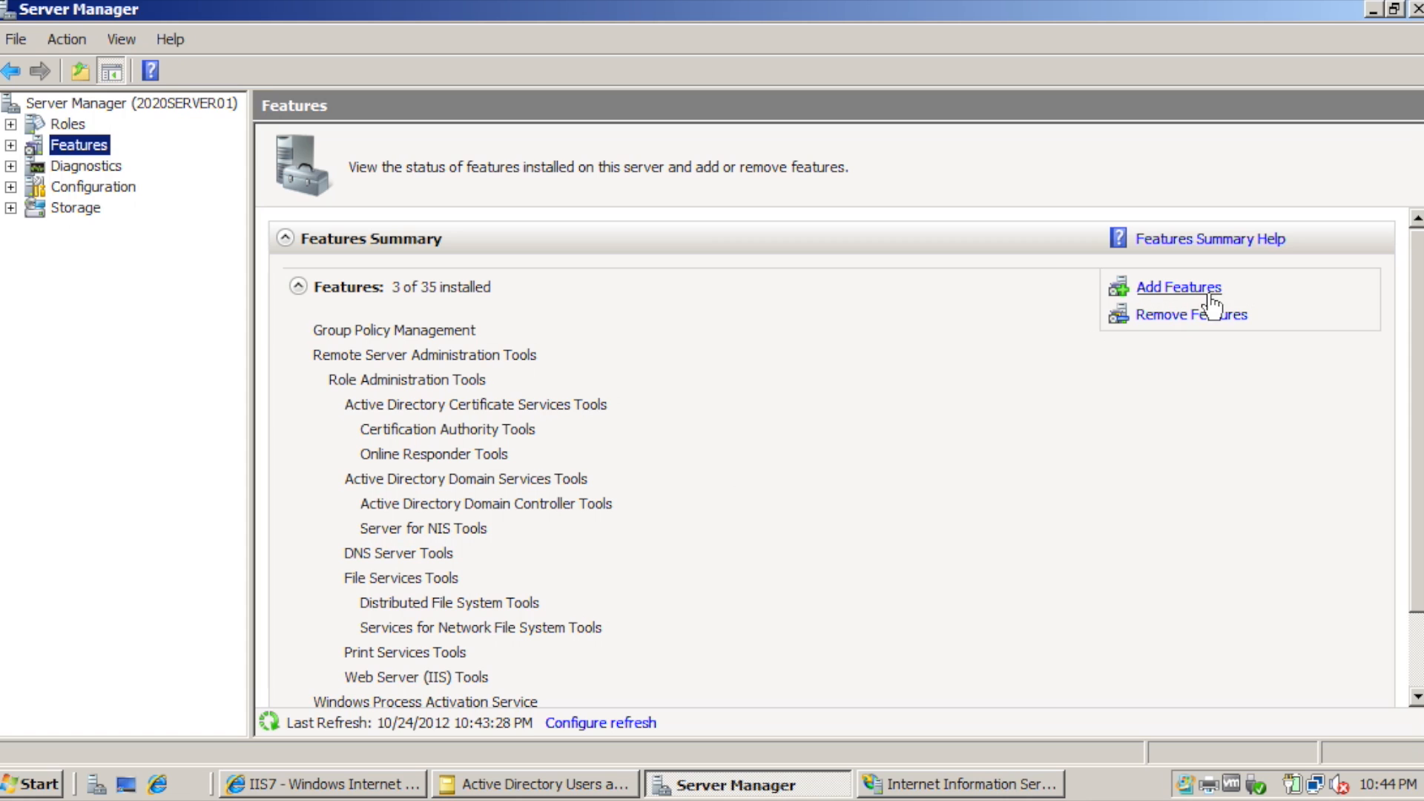
click(1415, 8)
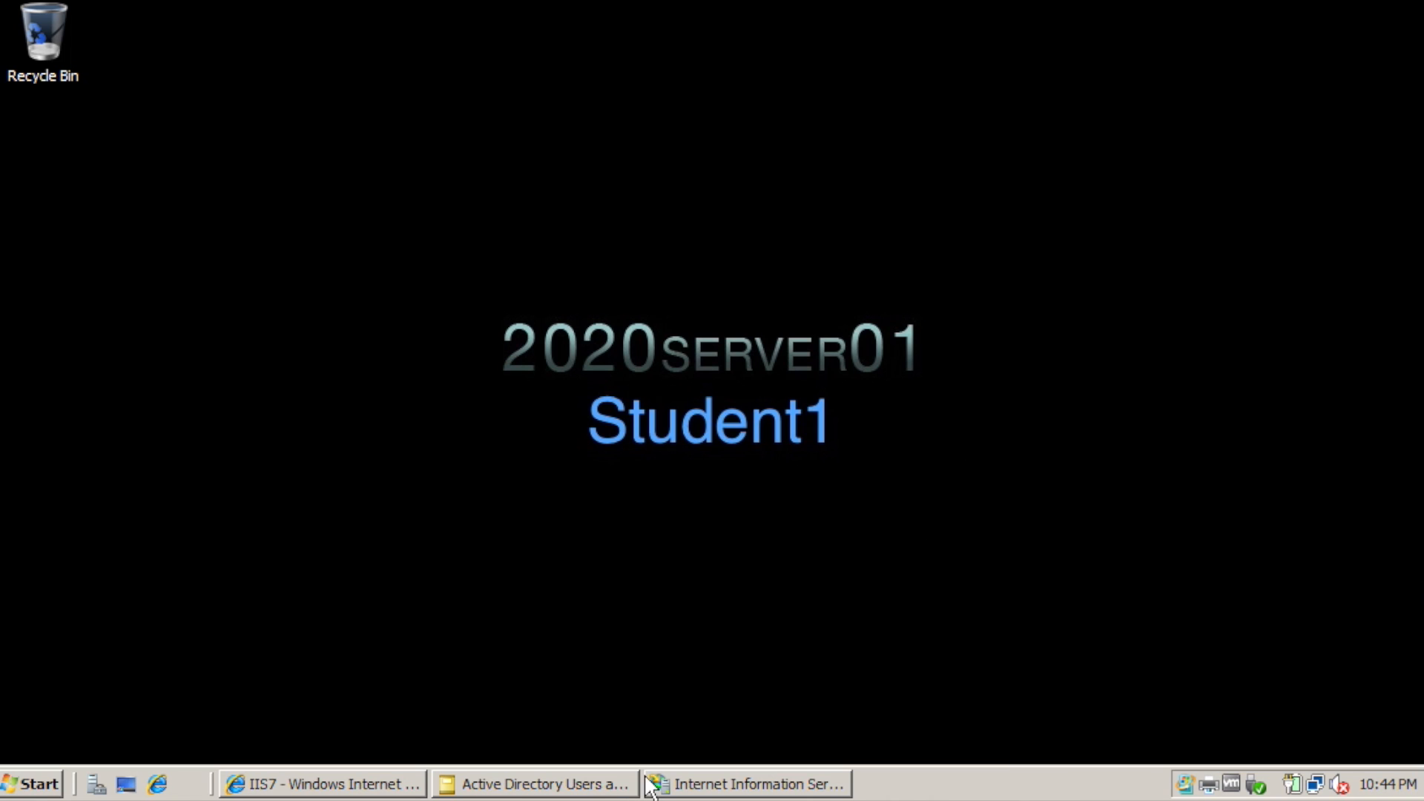
Verify on IUSR01's Member Of tab that it belongs to IIS_IUSRS, then return to IIS Manager.
click(456, 785)
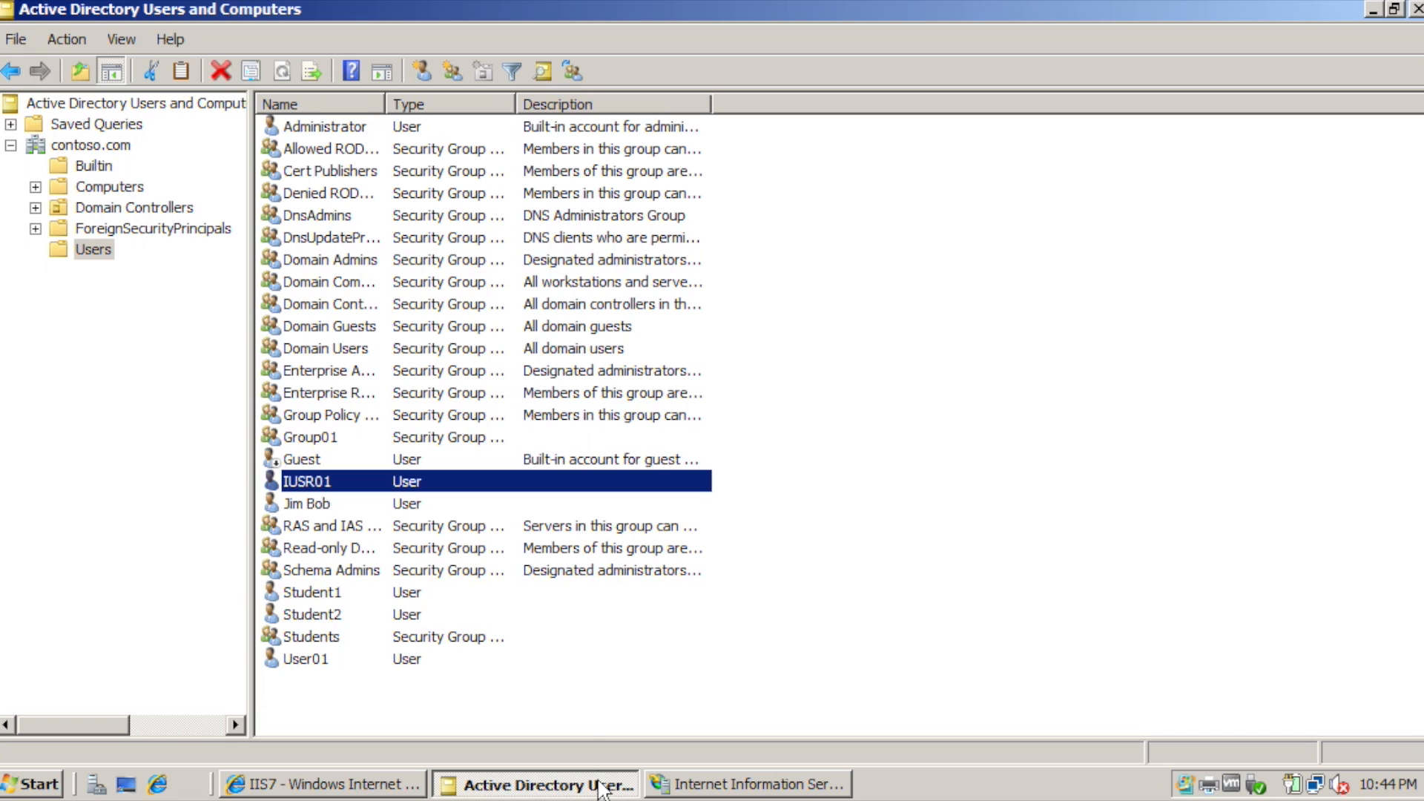
right_click(99, 252)
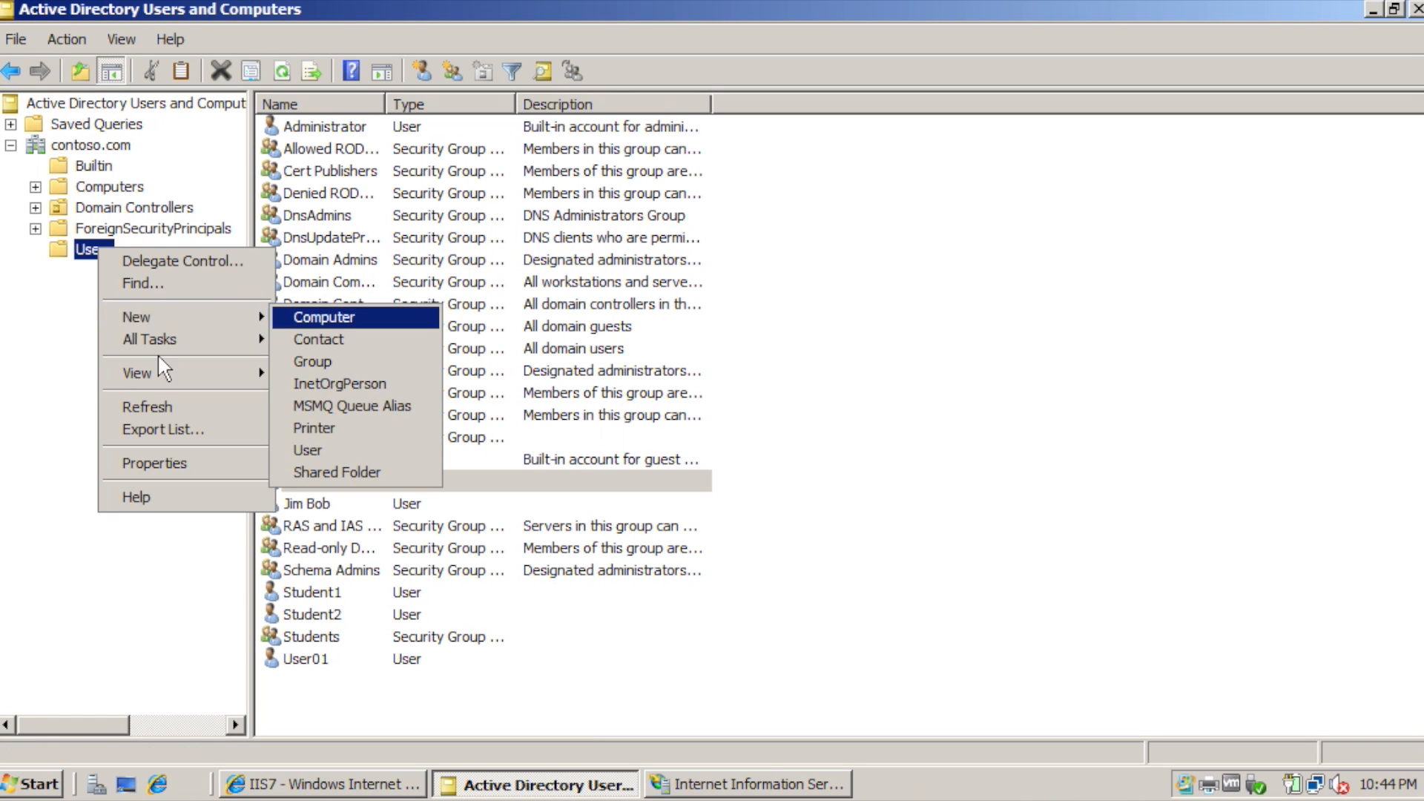
click(47, 407)
click(337, 481)
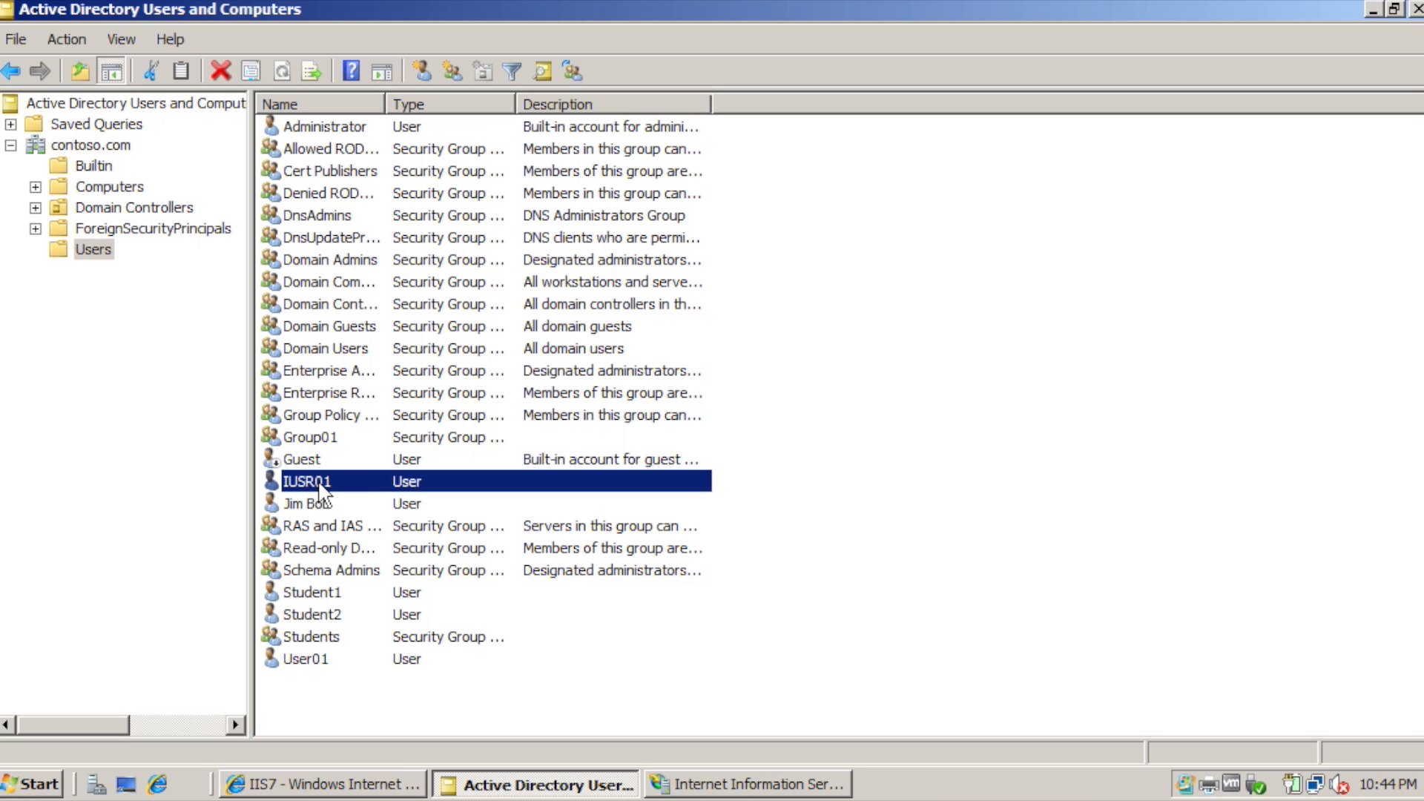
right_click(319, 485)
click(405, 429)
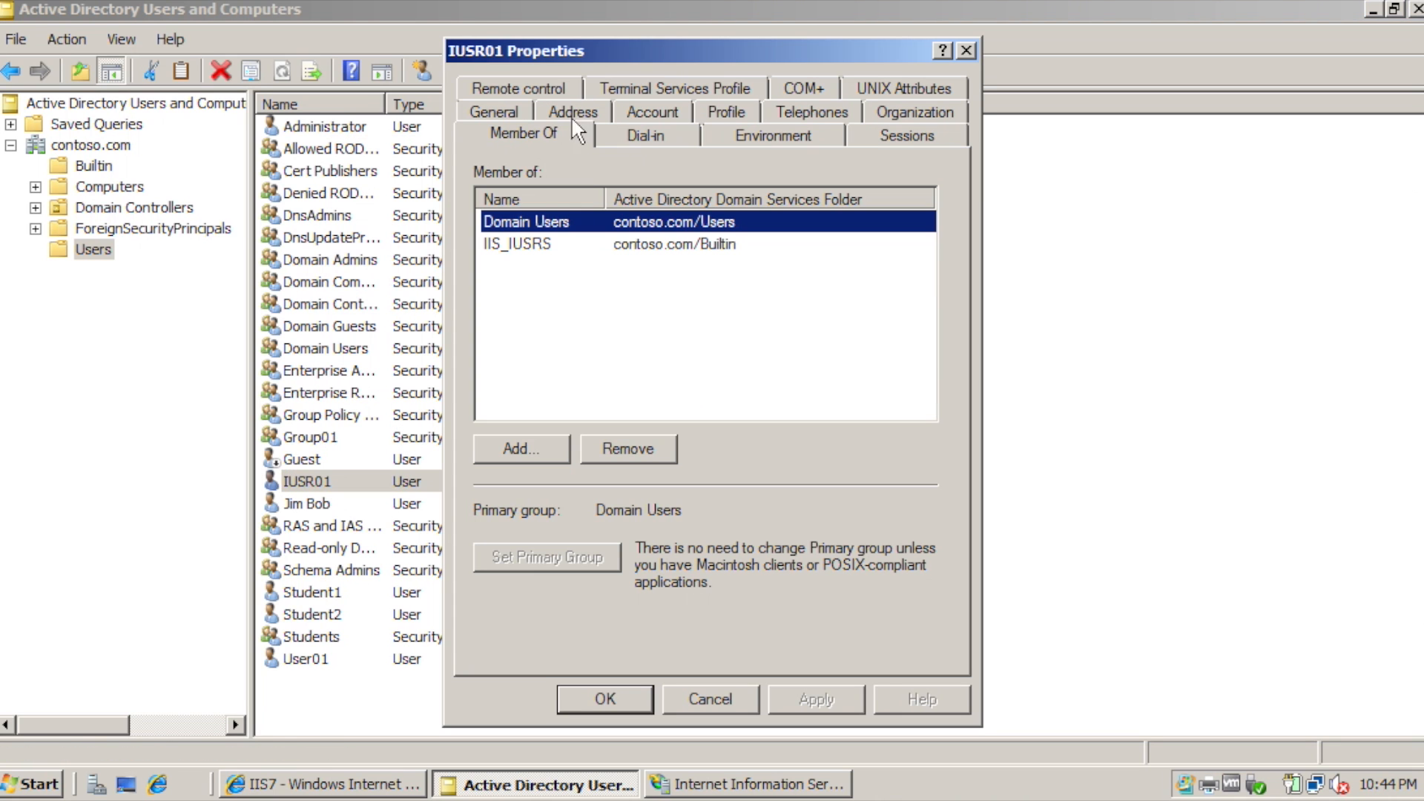
click(529, 248)
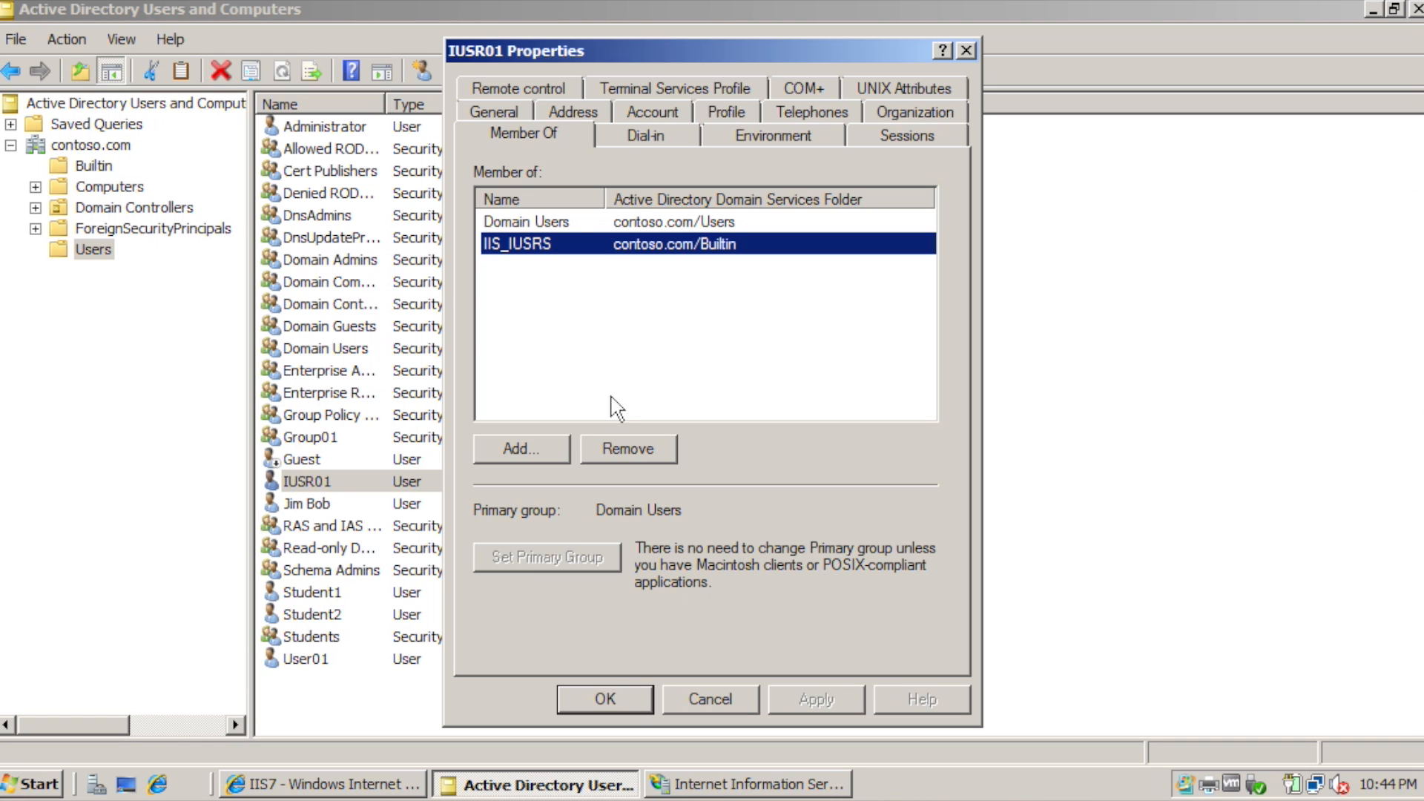
click(605, 699)
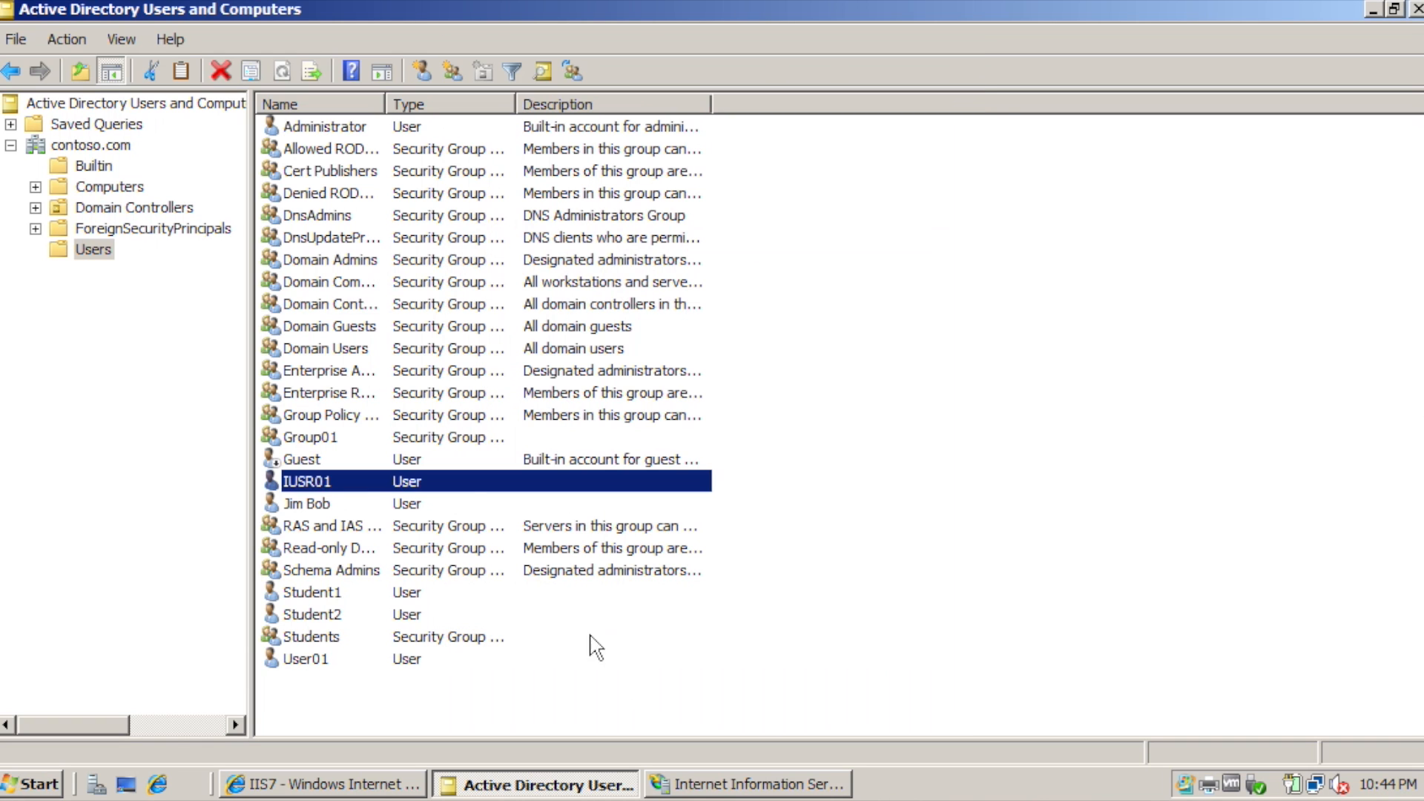
click(714, 788)
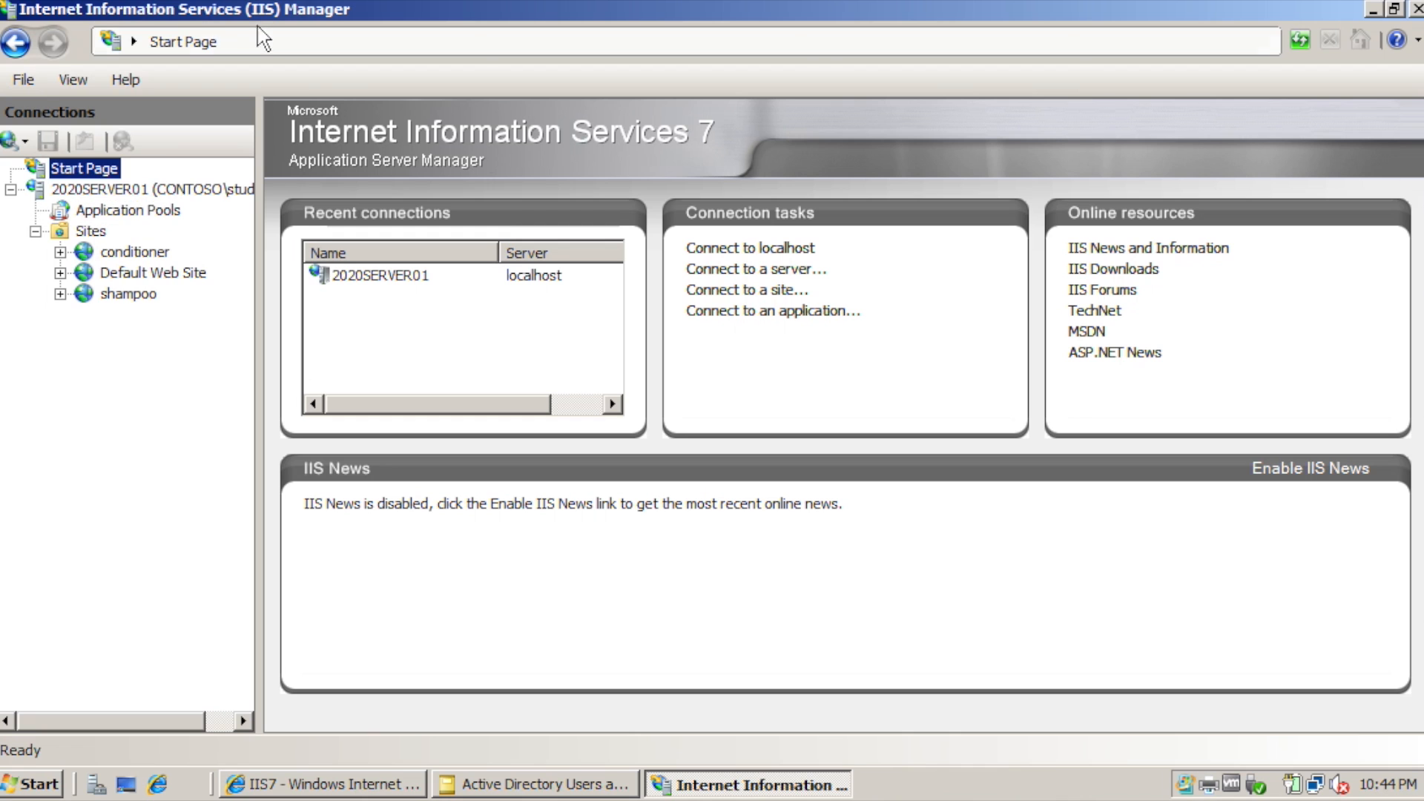
Set Default Web Site's Anonymous Authentication to the specific user CONTOSO\IUSR01 with its password.
click(134, 252)
click(152, 272)
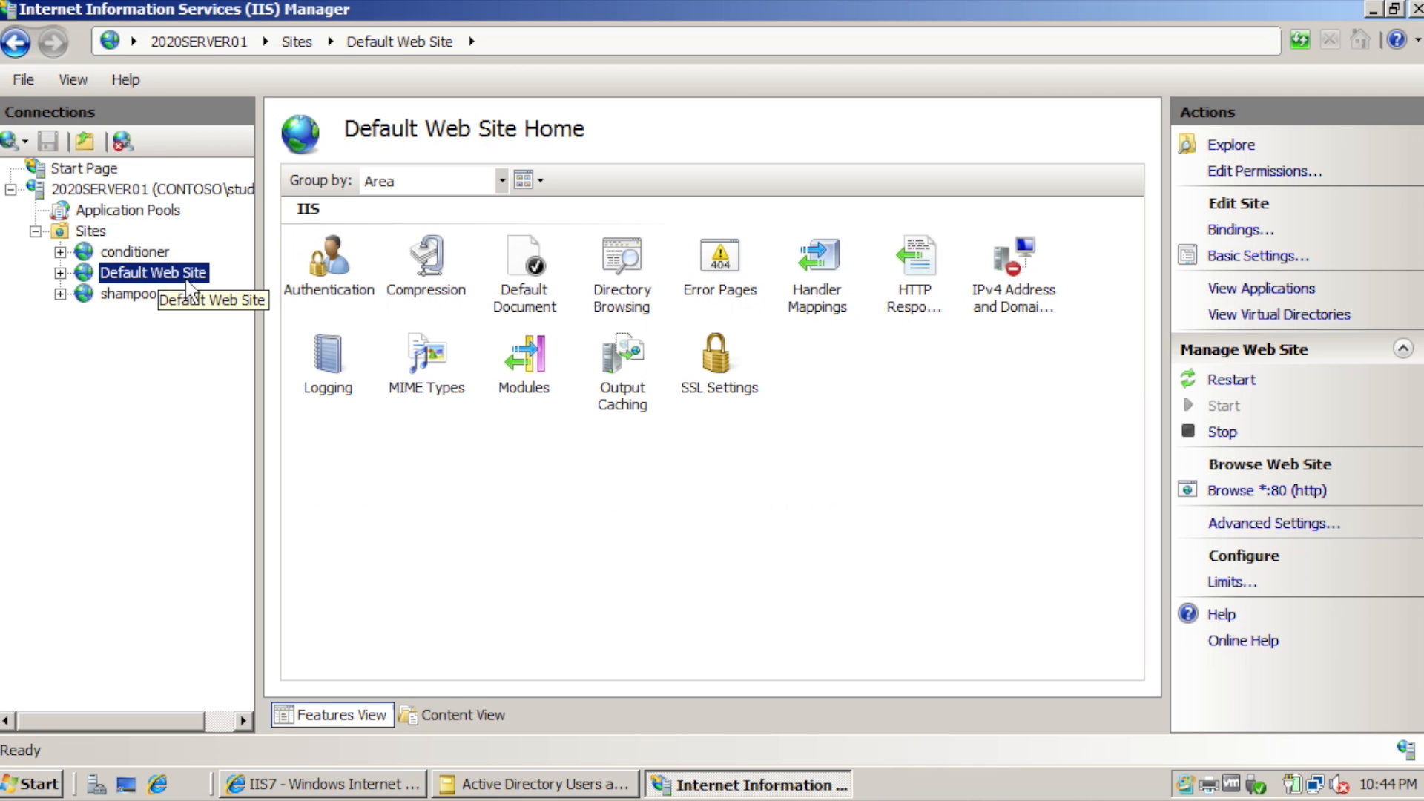
double_click(334, 263)
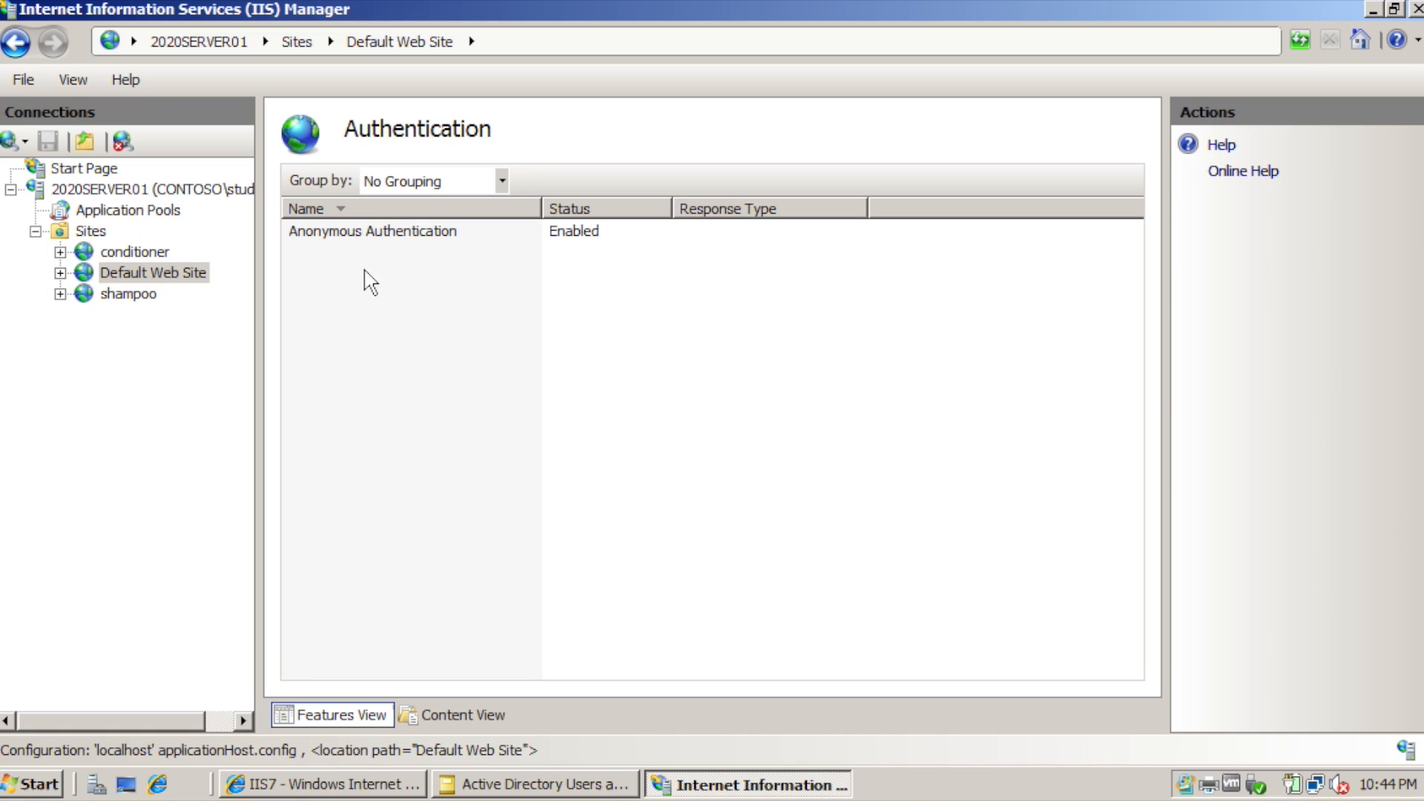
click(418, 236)
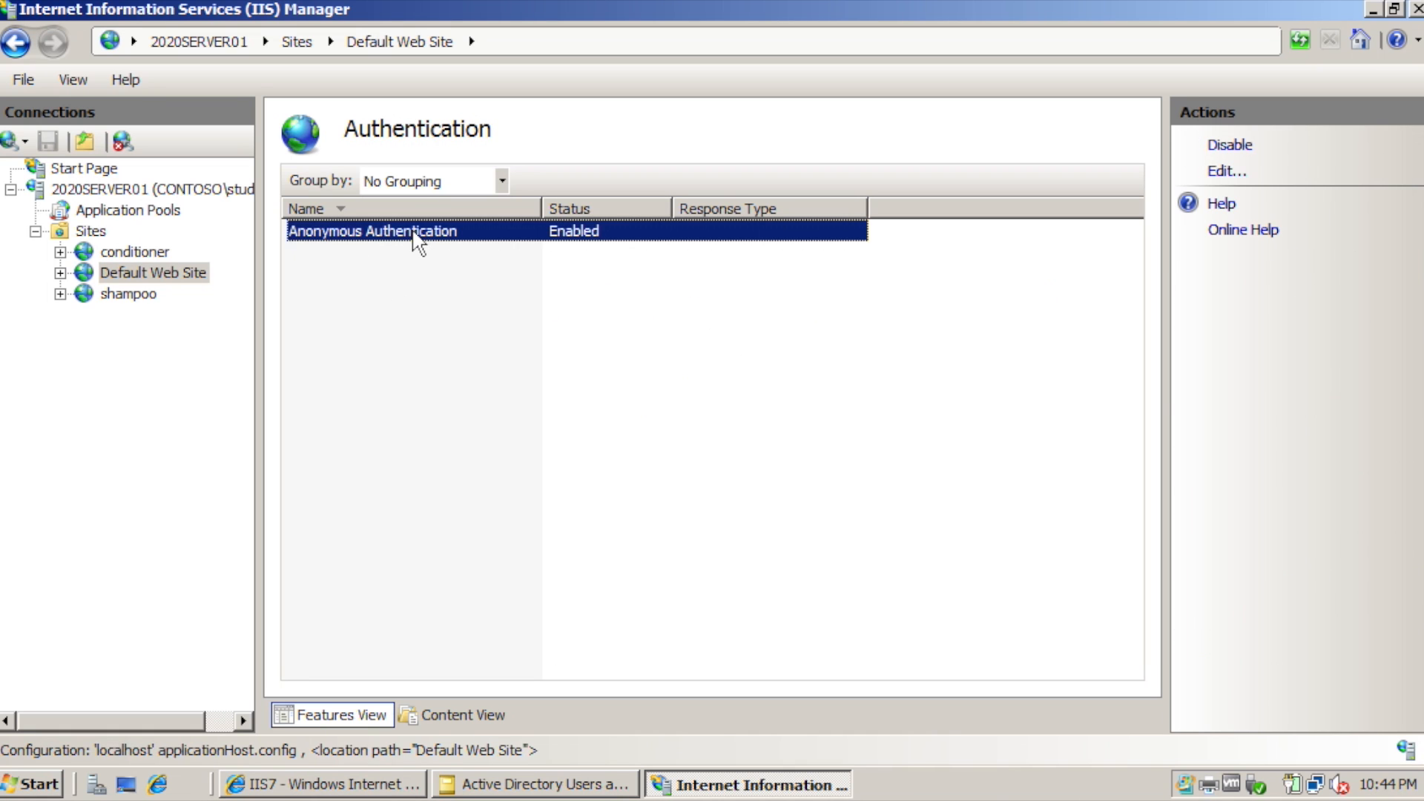
click(1228, 172)
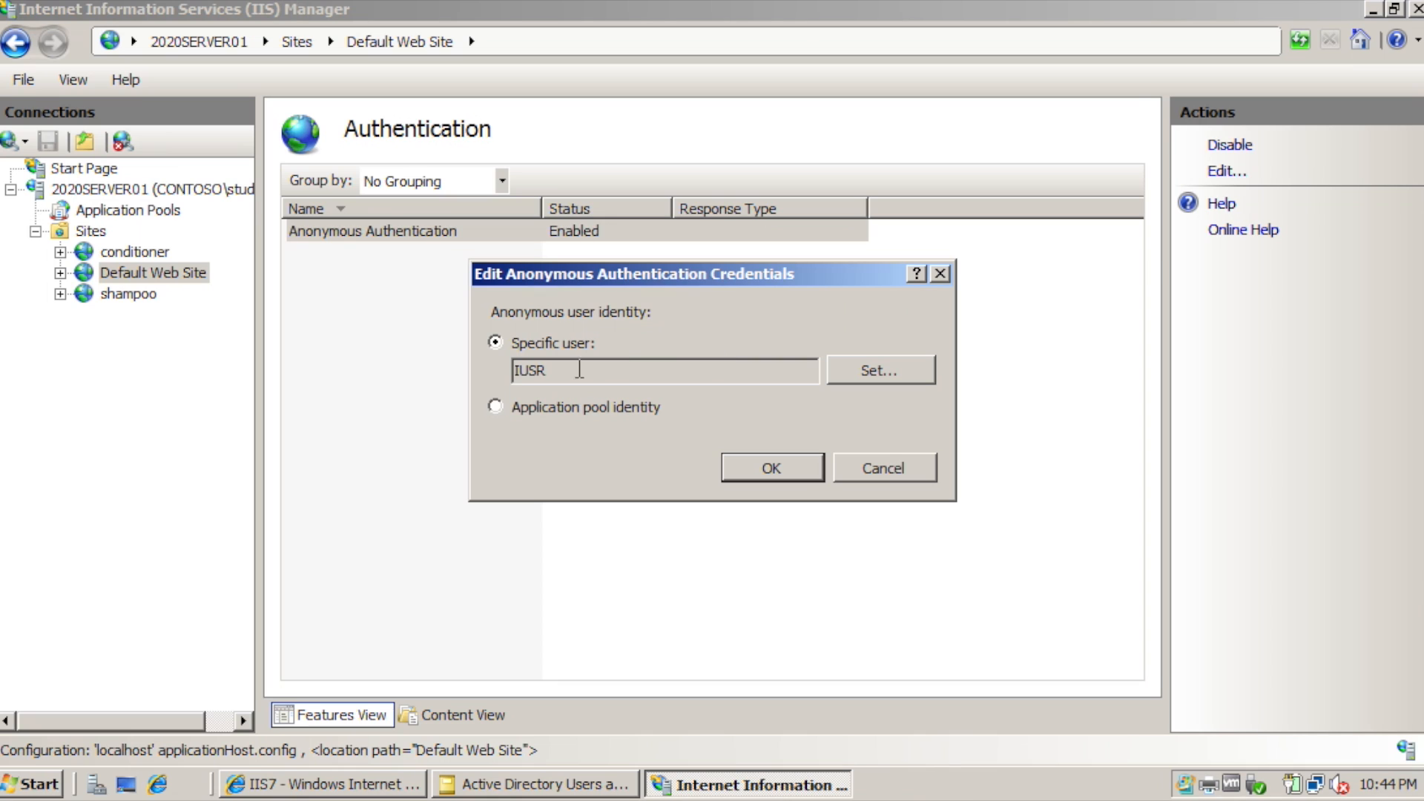
click(911, 371)
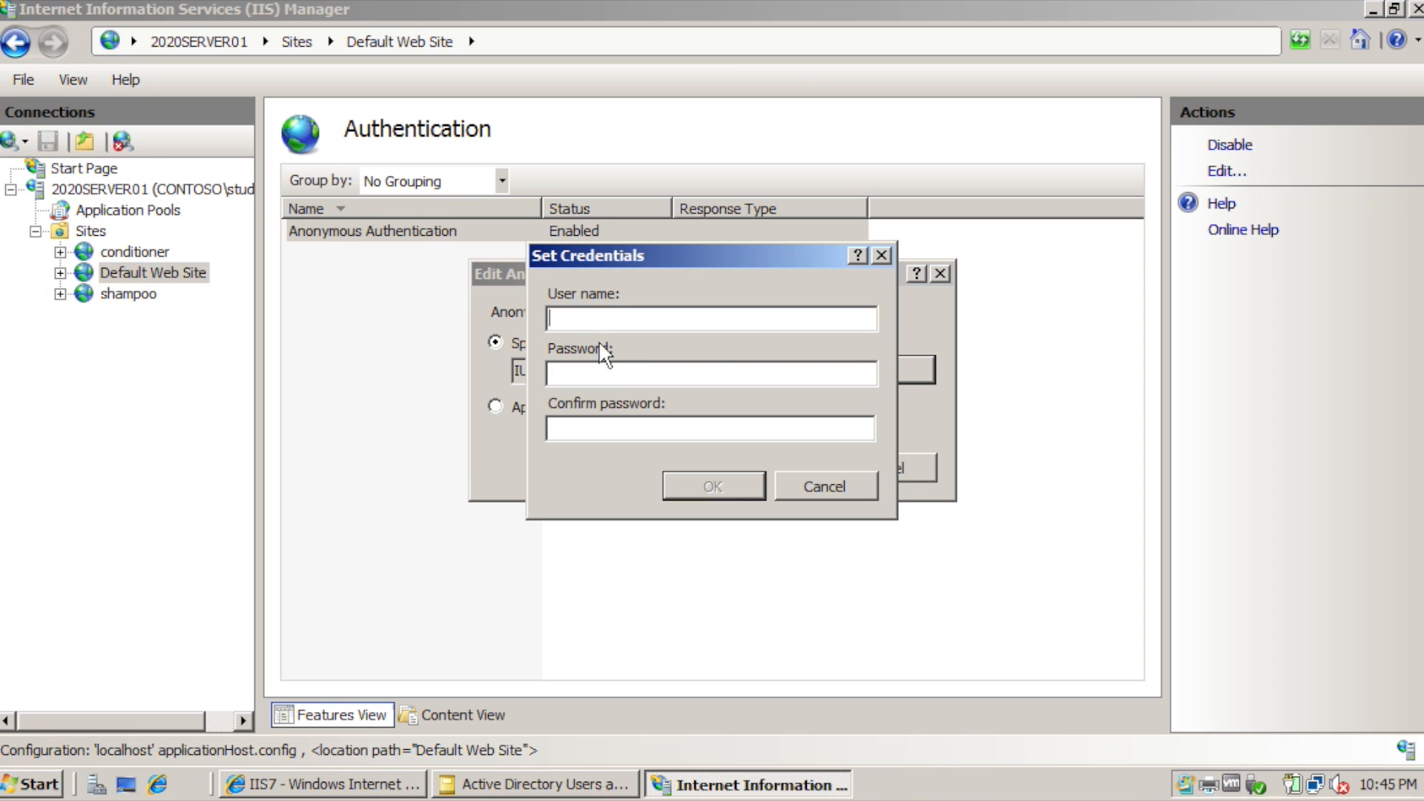
text(CONTOSO\IUSR01)
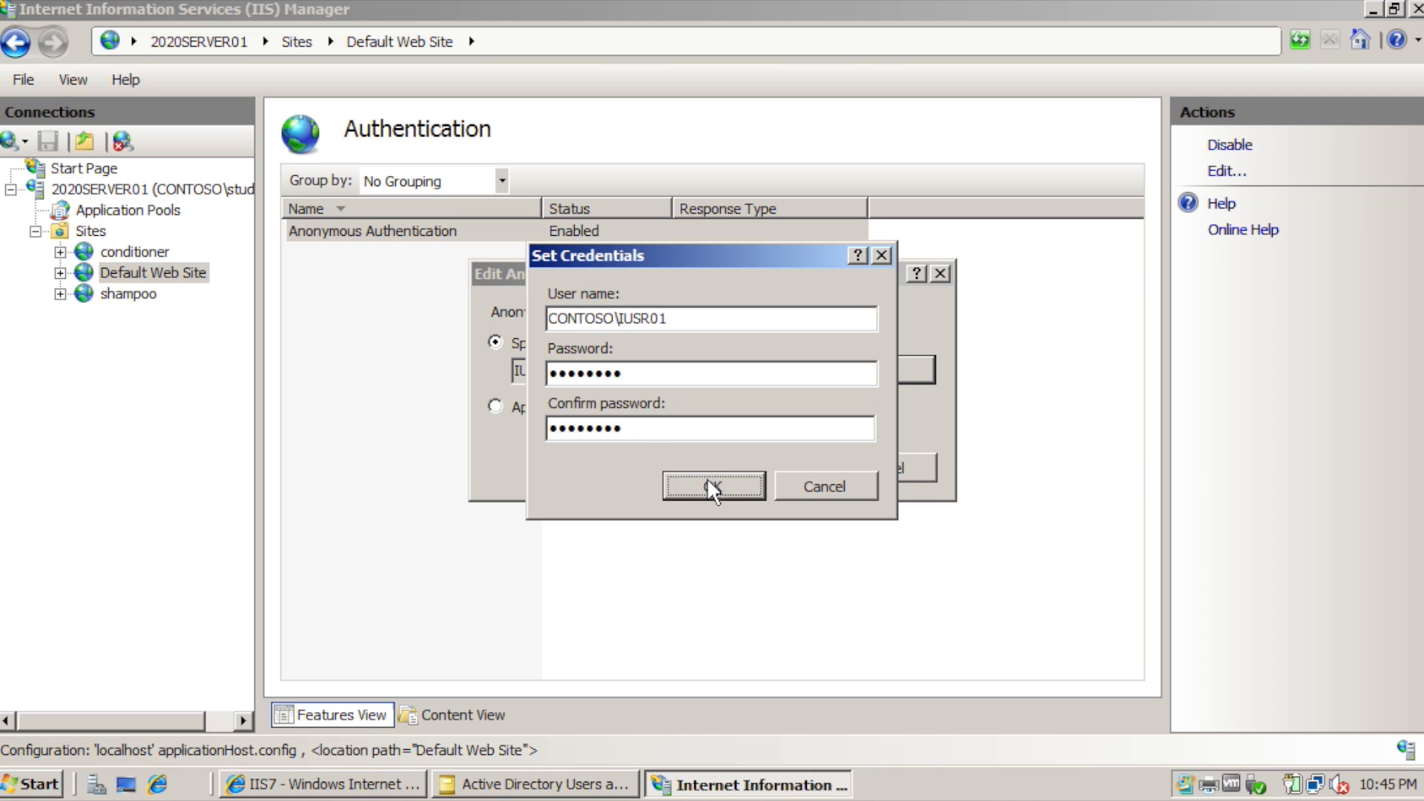
click(708, 479)
click(764, 467)
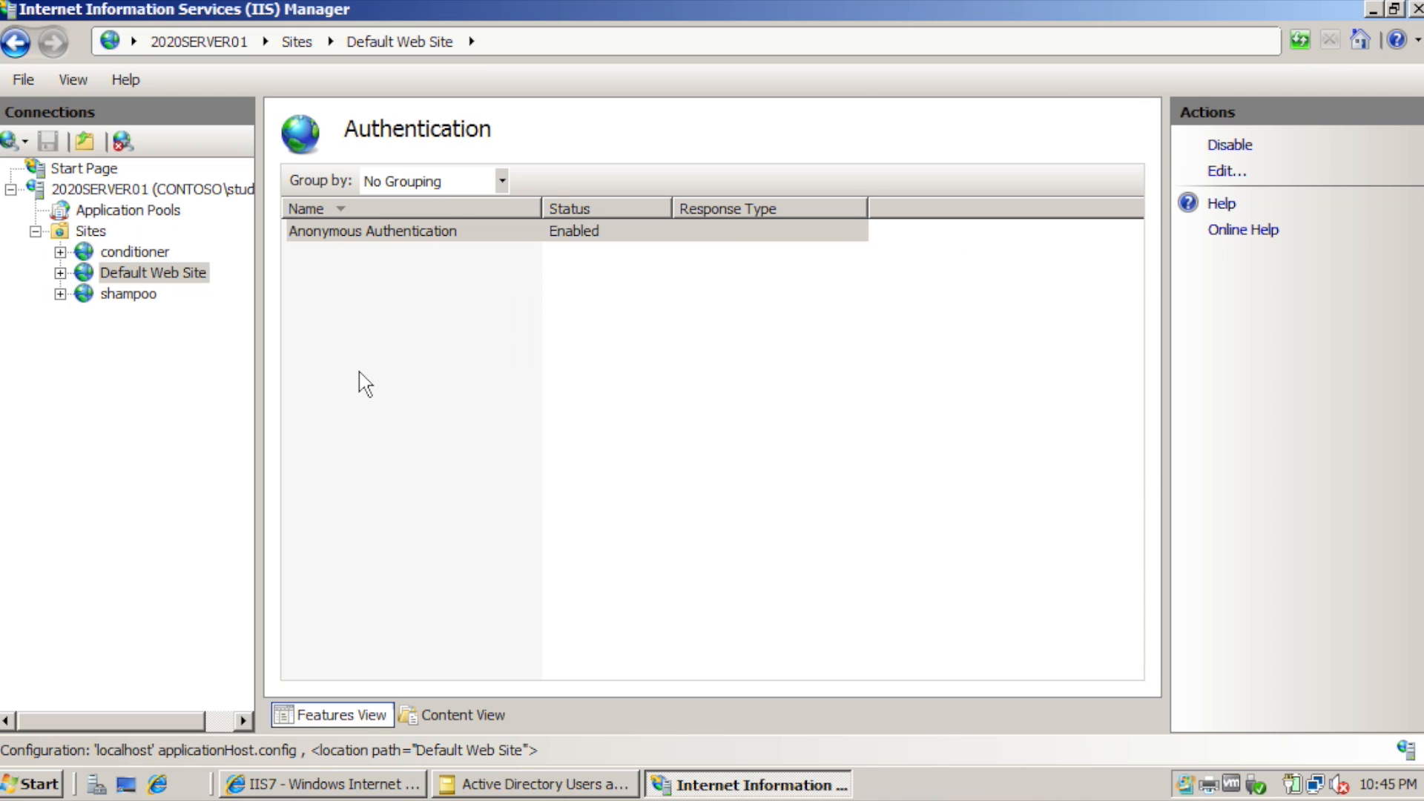
click(358, 383)
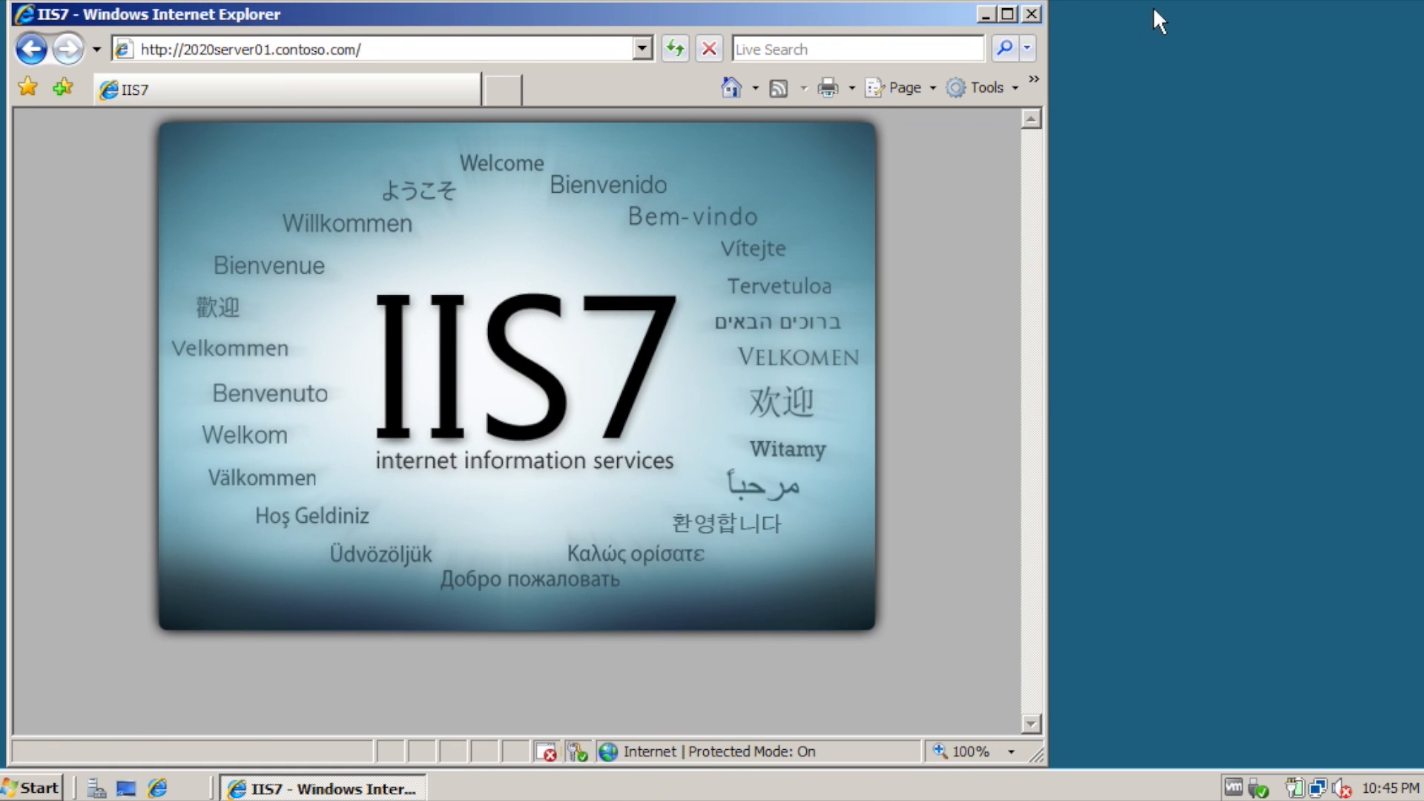
click(37, 789)
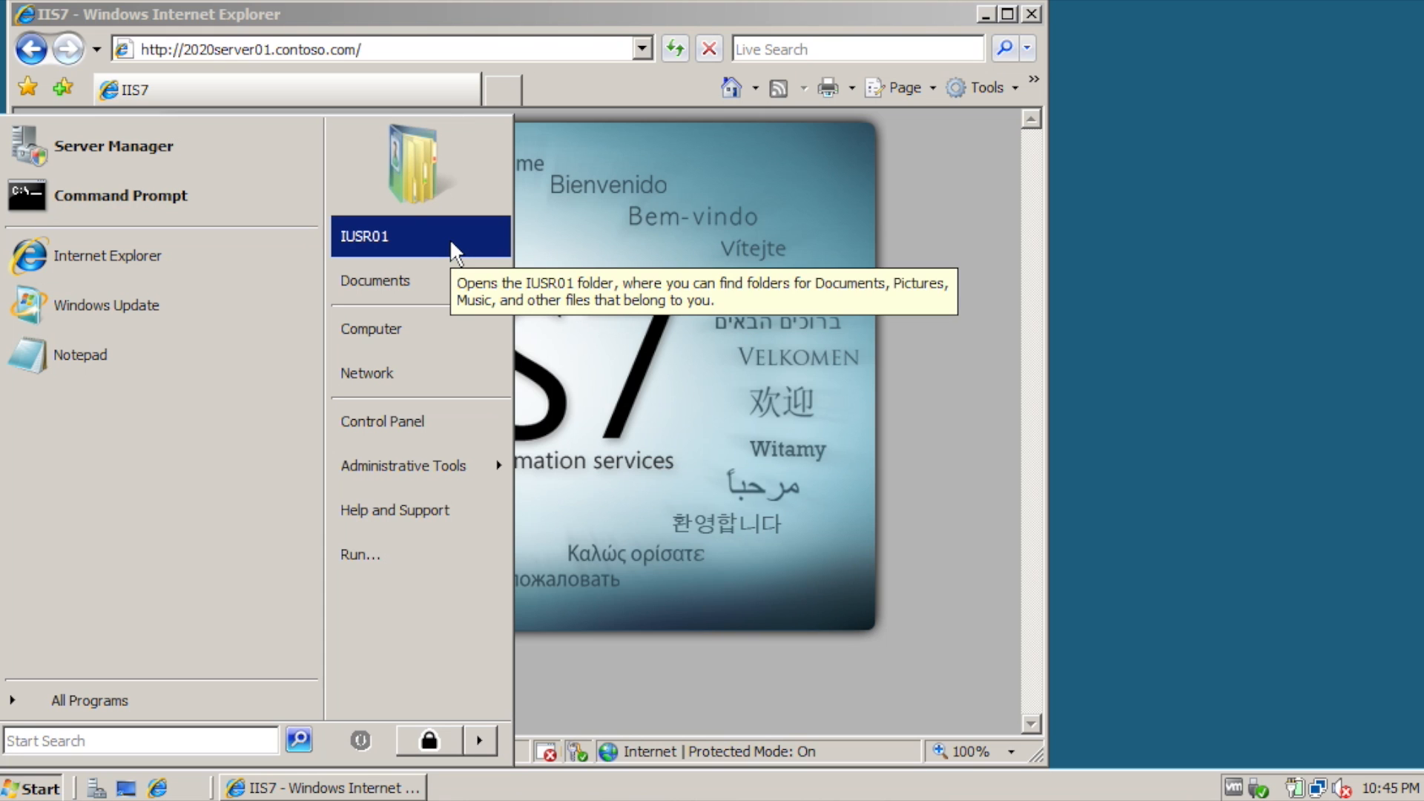
click(1007, 159)
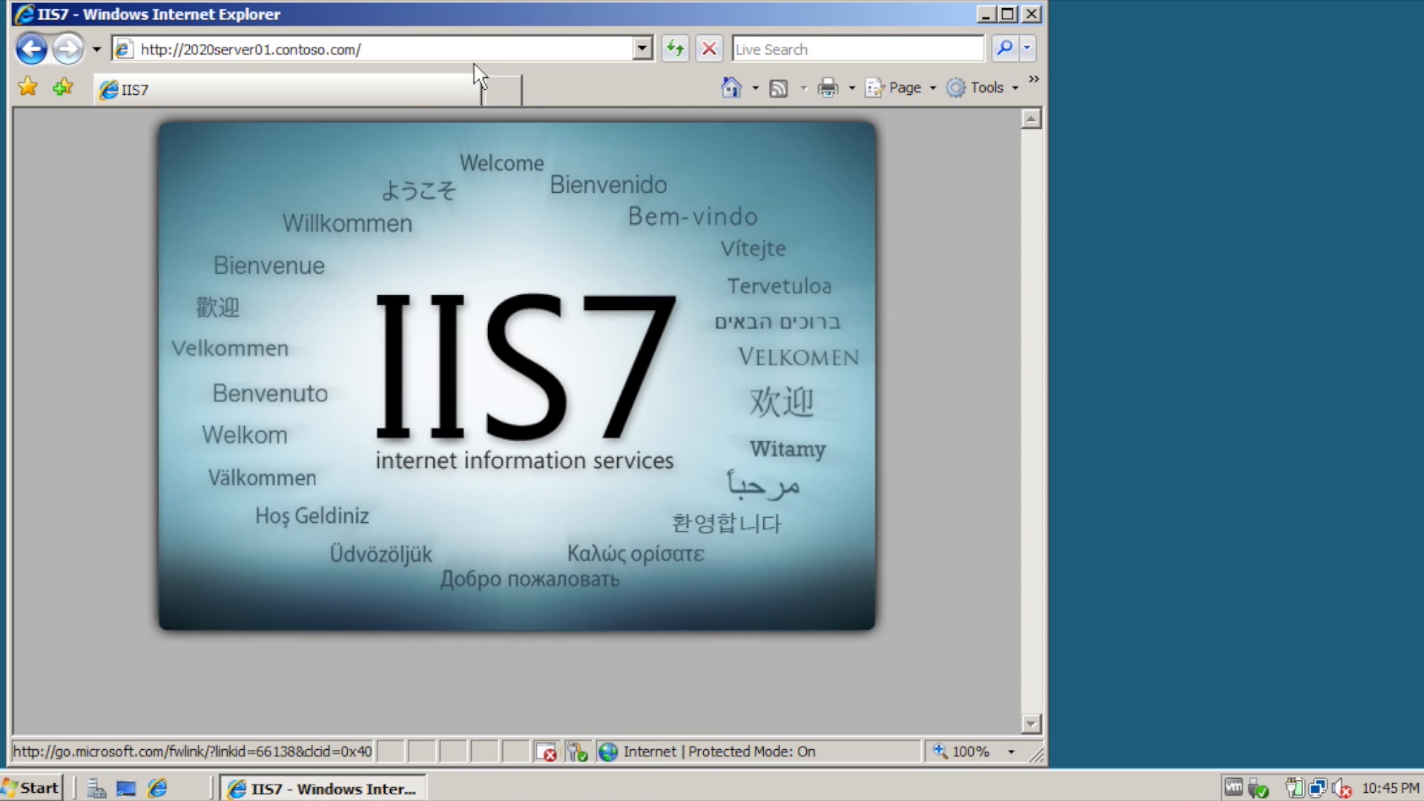
click(443, 40)
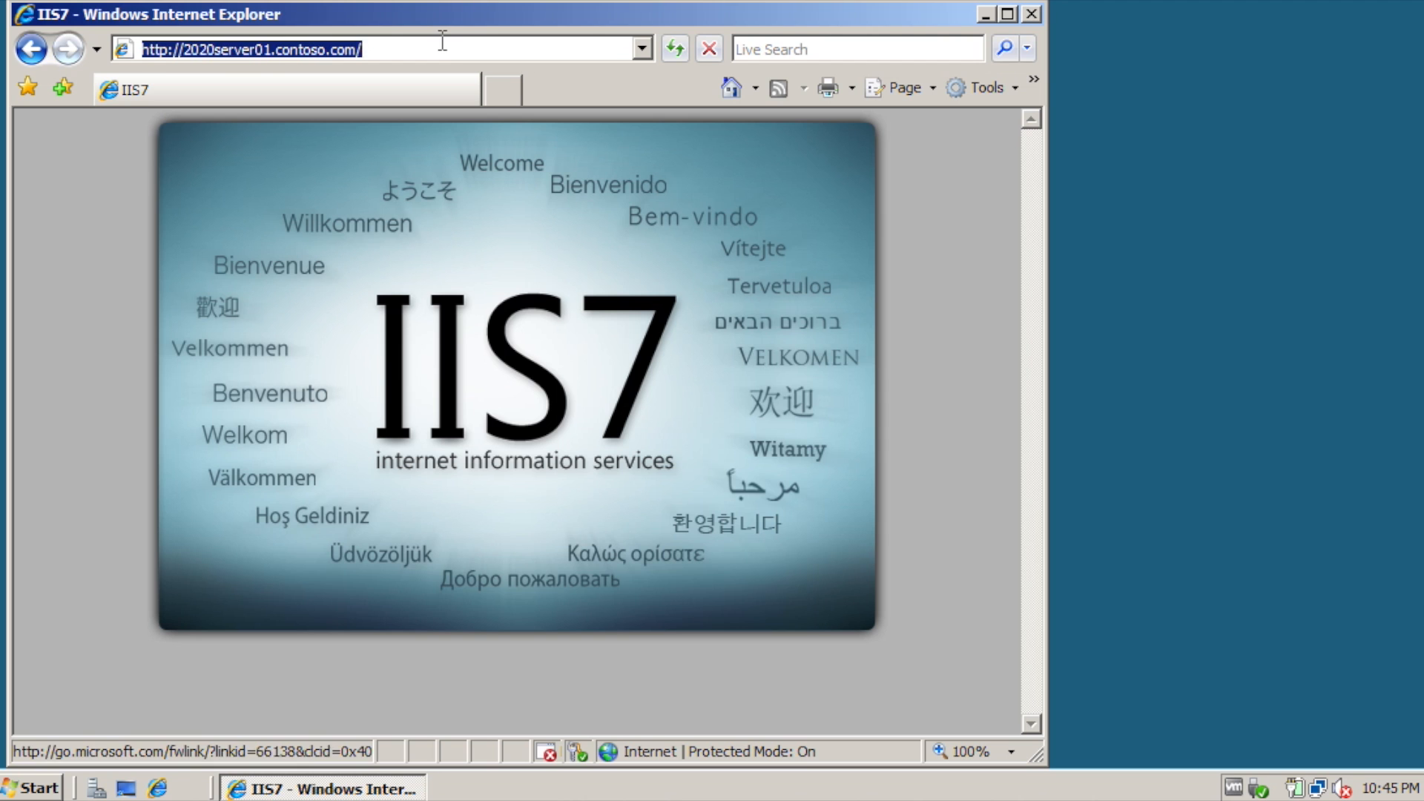
key(Return)
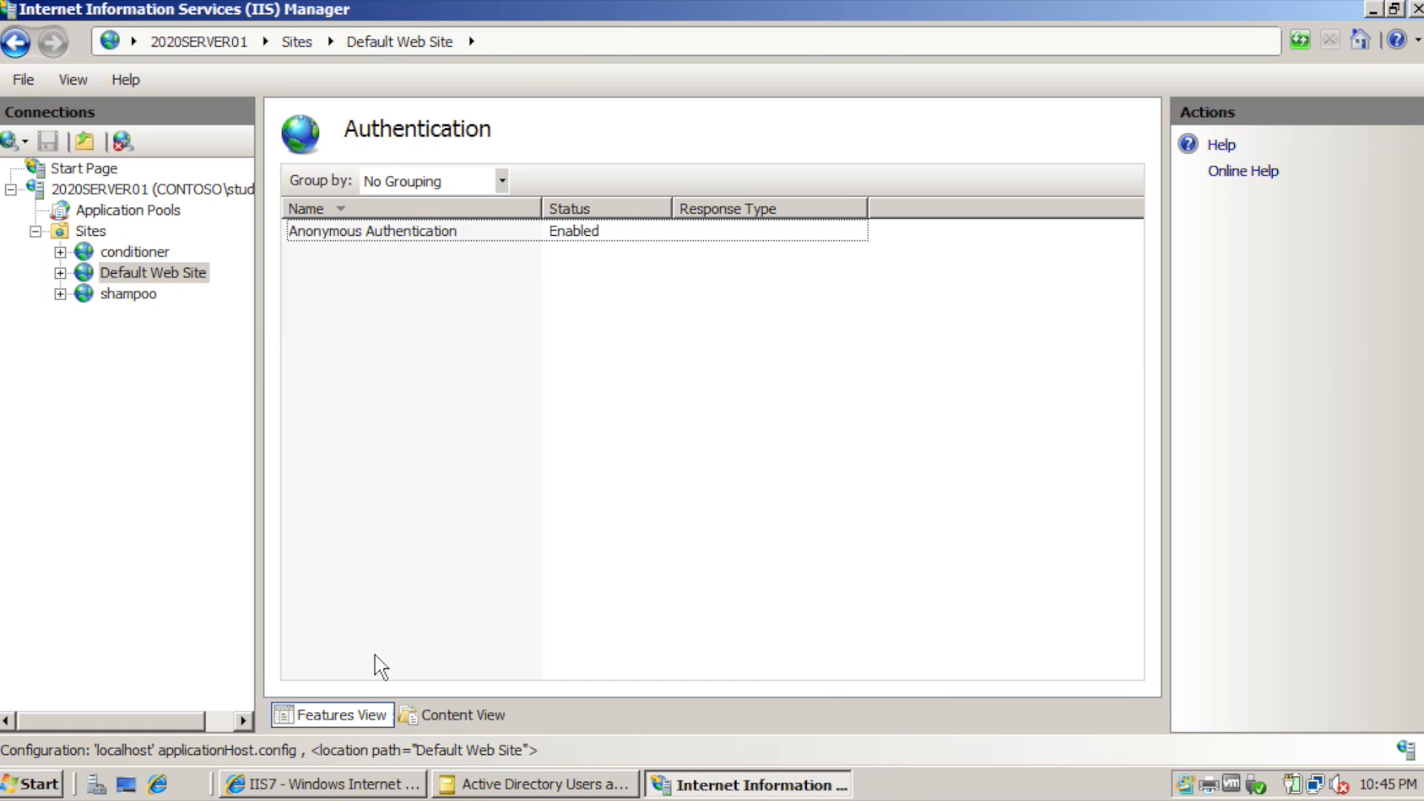
Disable the IUSR01 account in Active Directory Users and Computers.
click(541, 788)
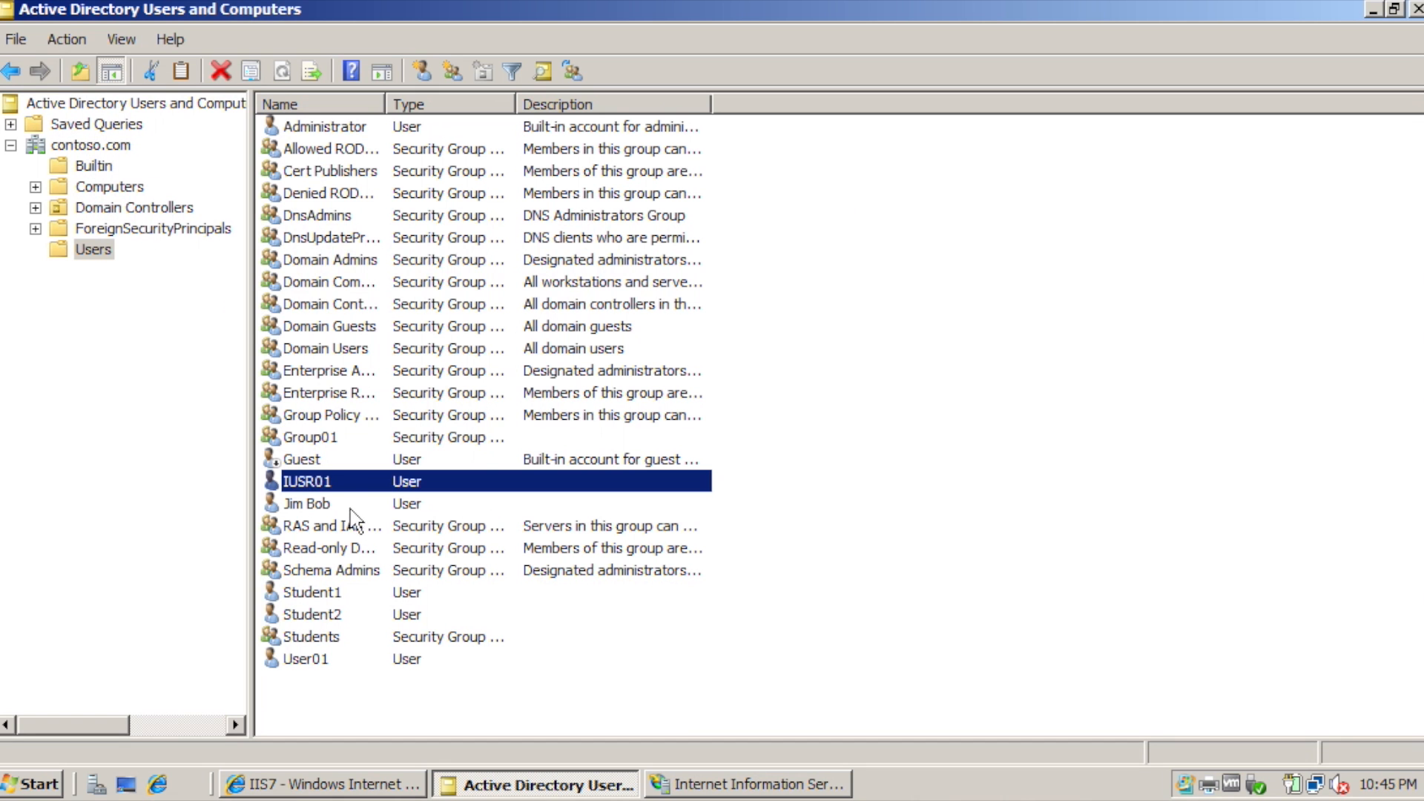
right_click(321, 486)
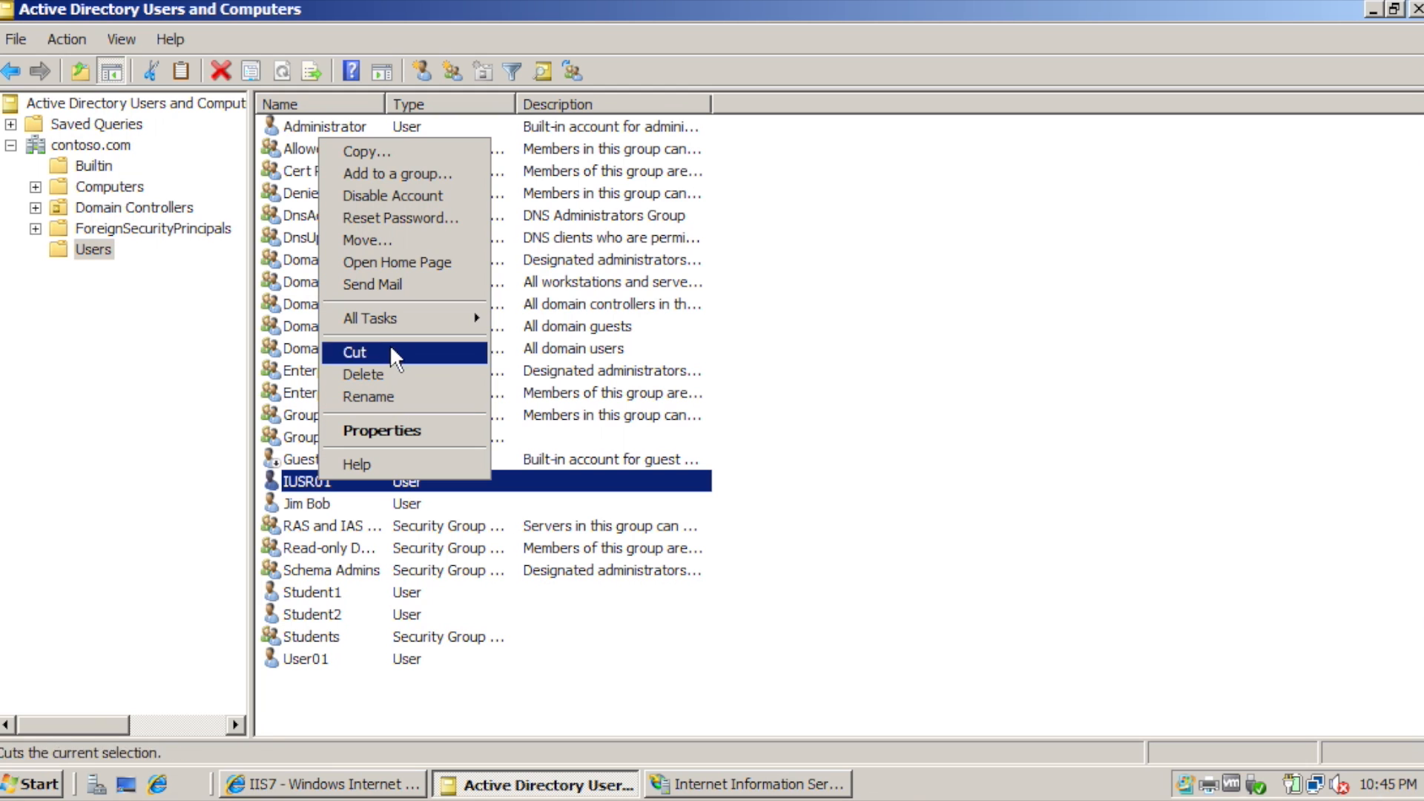
click(434, 194)
click(860, 476)
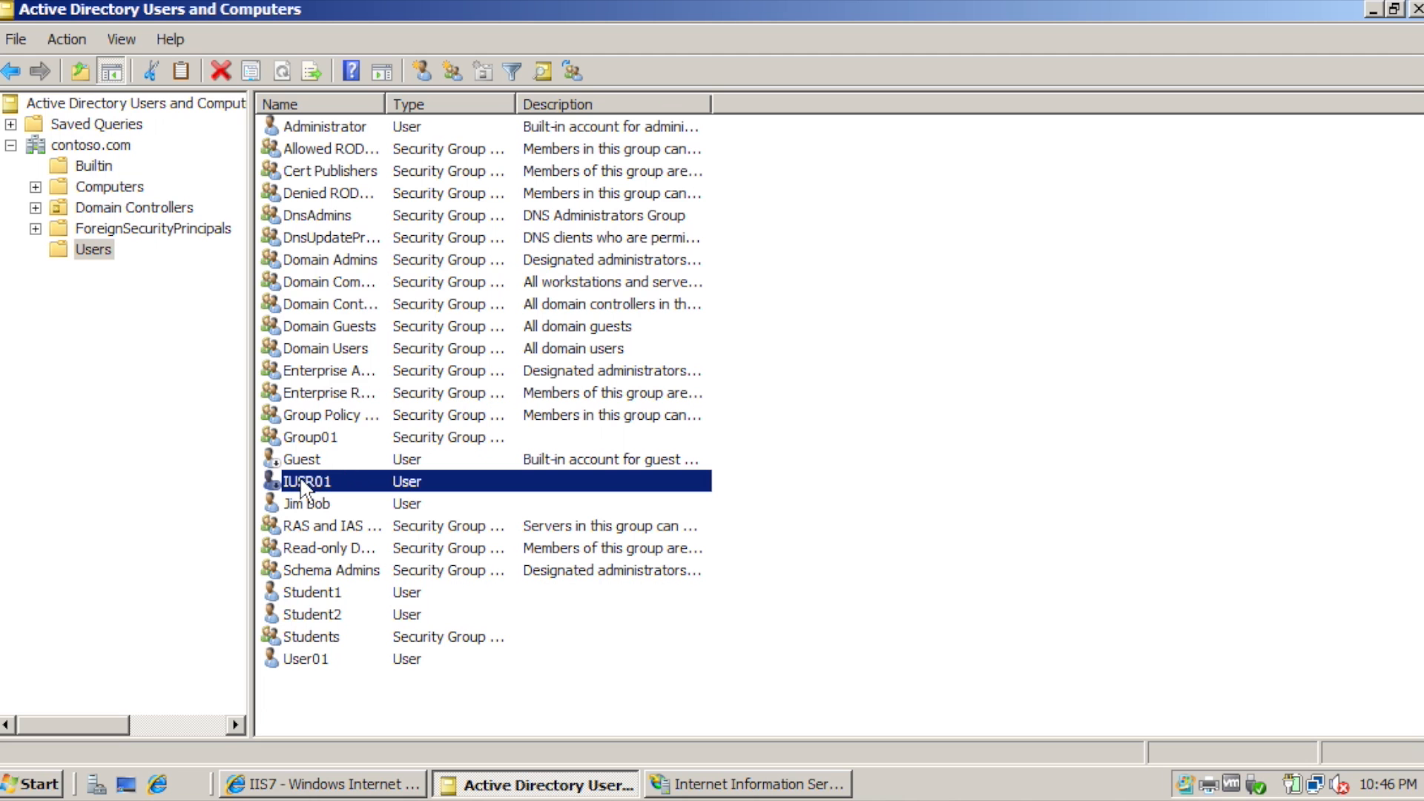
Enable the IUSR01 account again.
right_click(302, 486)
click(393, 193)
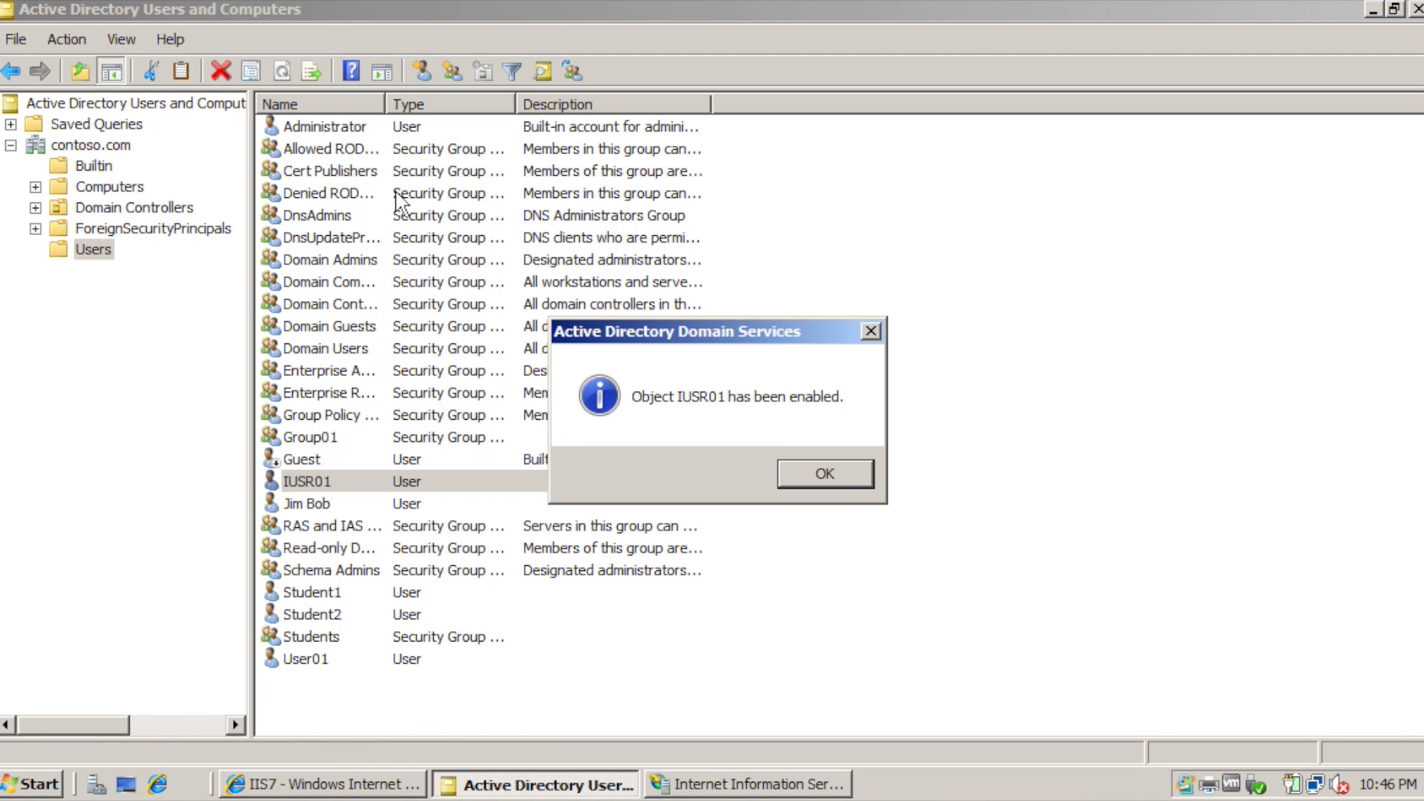
click(840, 482)
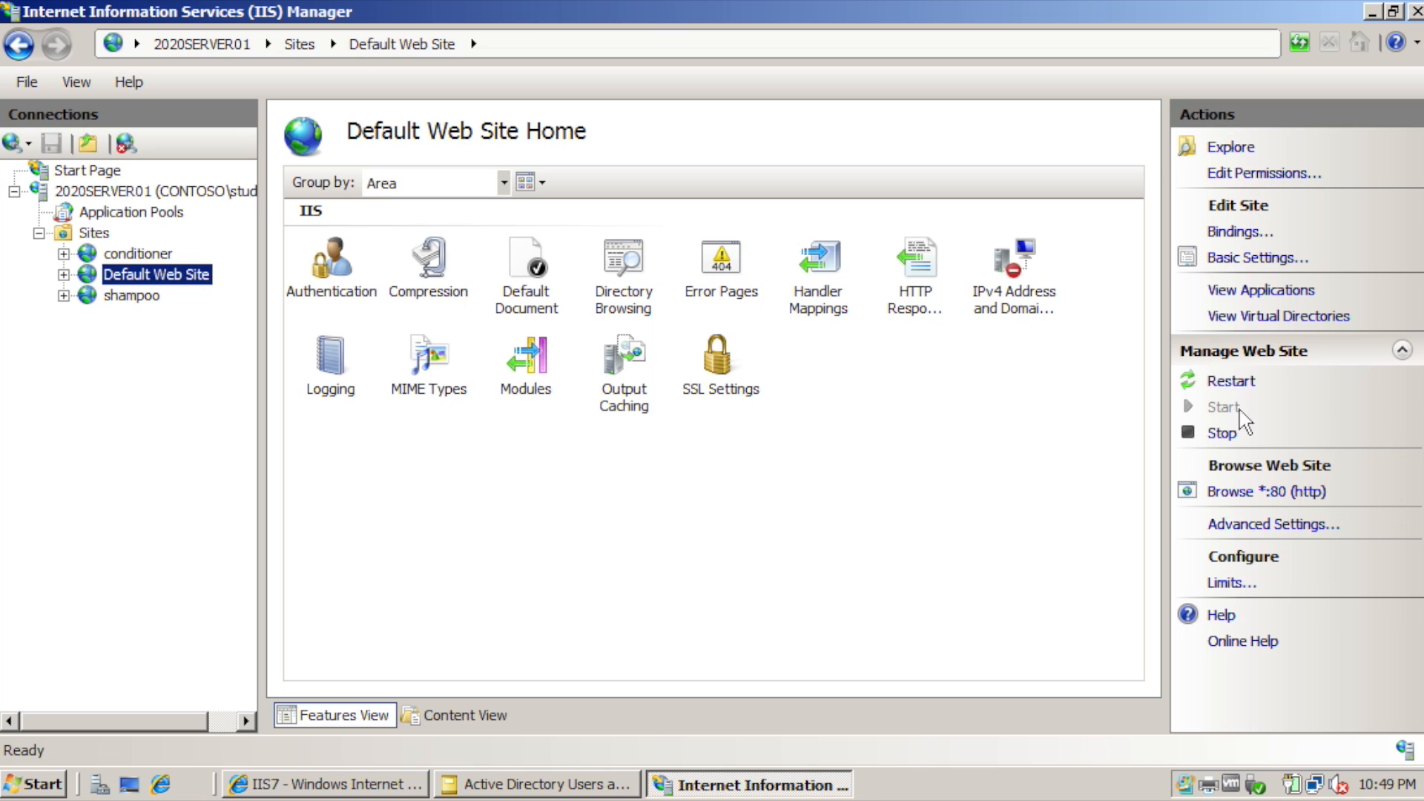
Restart Default Web Site and load 2020server01.contoso.com in Internet Explorer.
click(1231, 381)
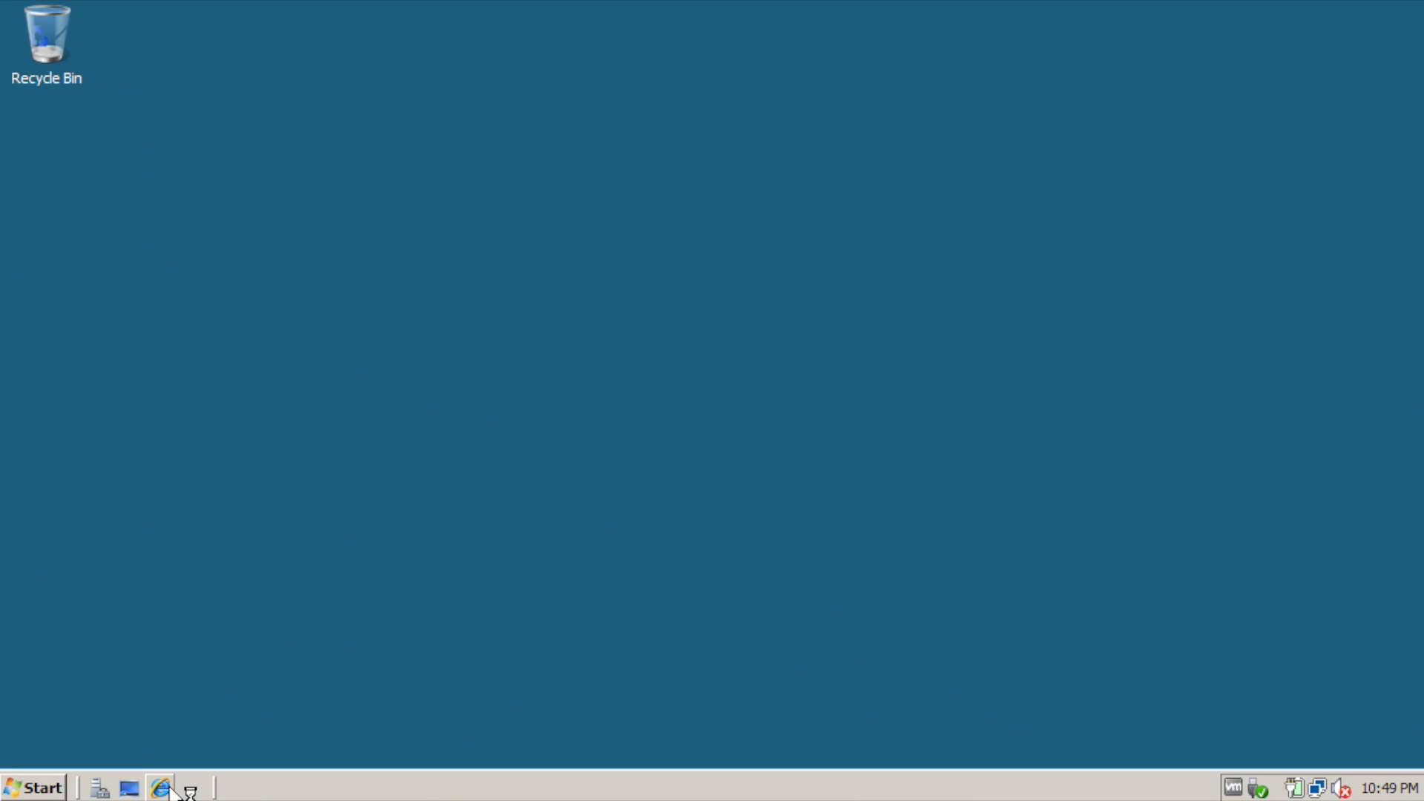
click(161, 788)
click(455, 52)
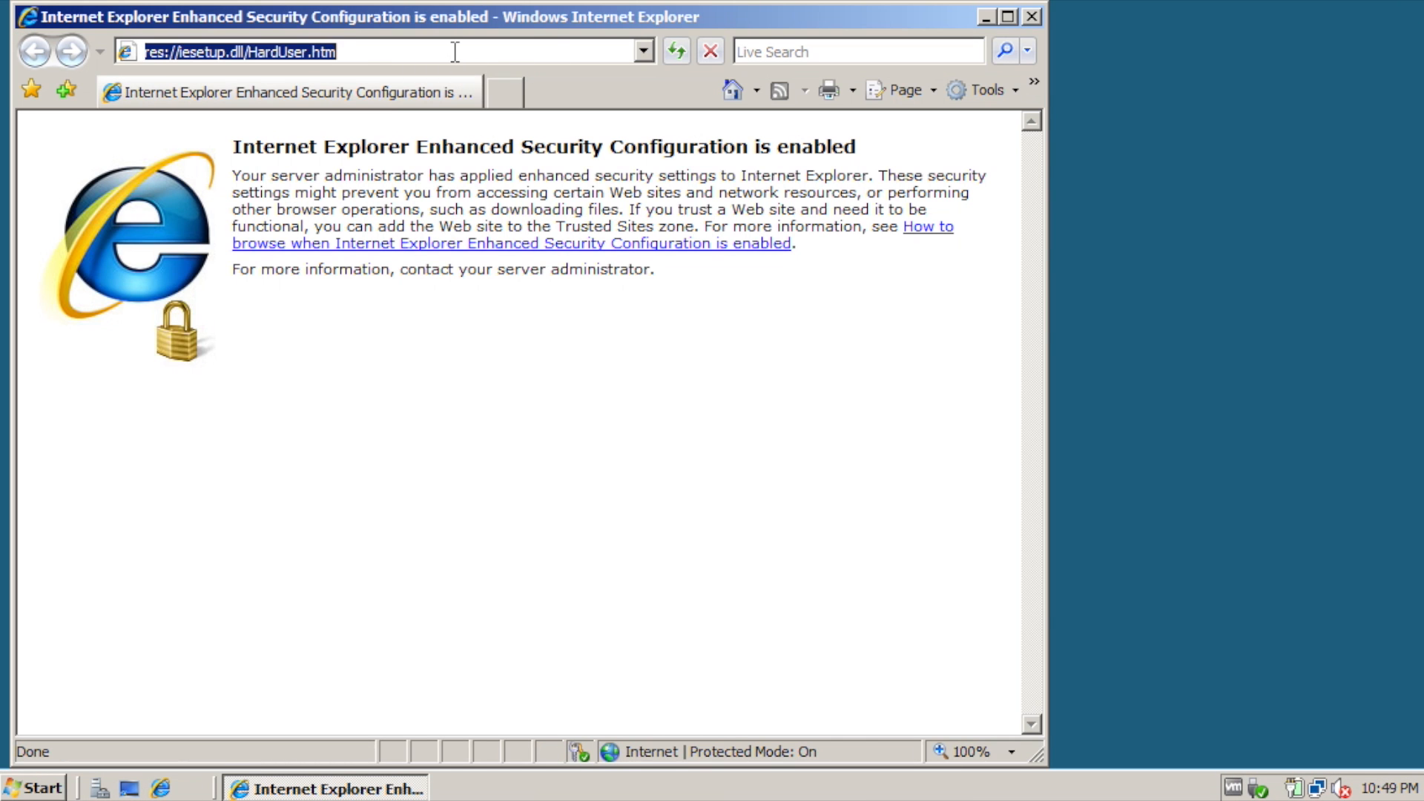
text(2020)
key(Down)
key(Return)
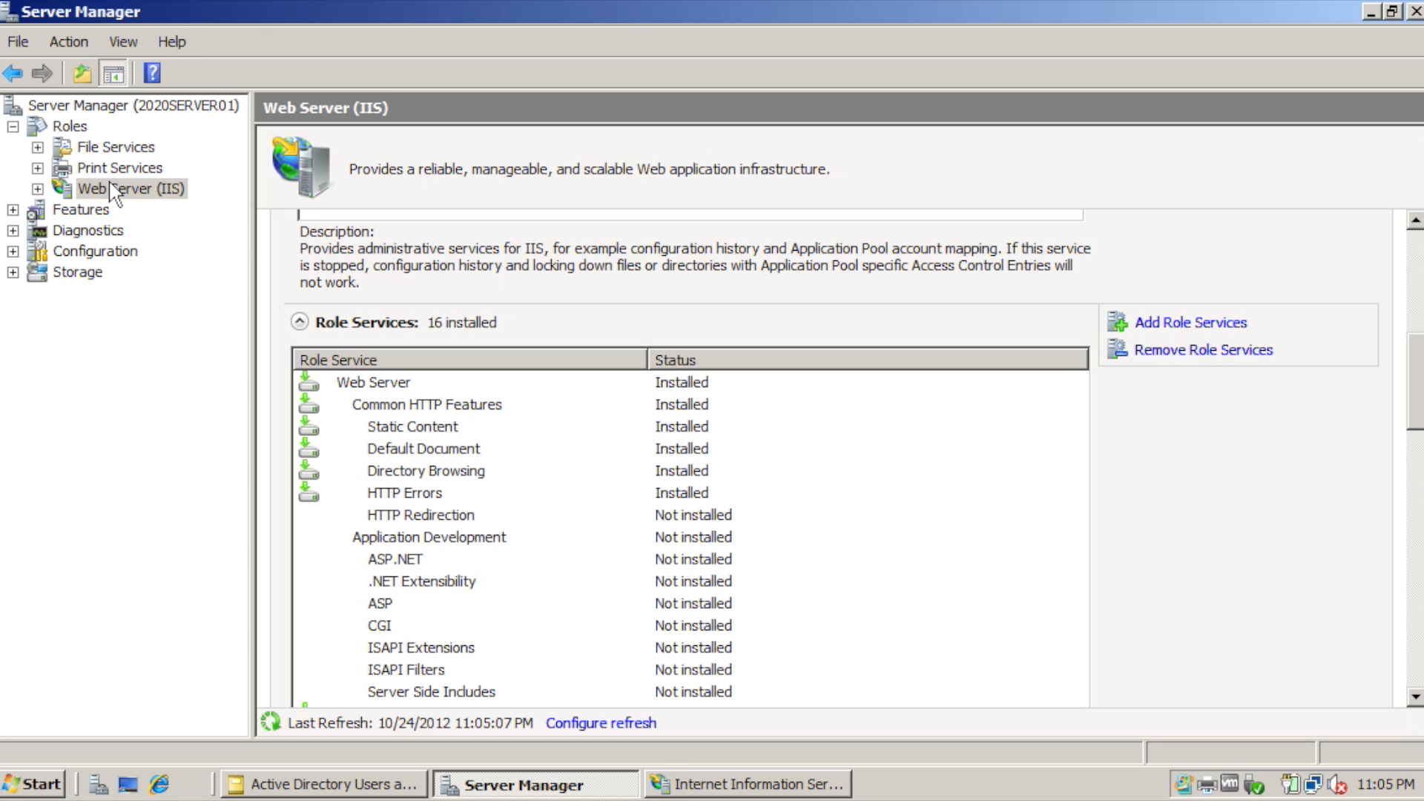
Add the Basic, Windows and Digest Authentication role services to the Web Server (IIS) role.
click(138, 190)
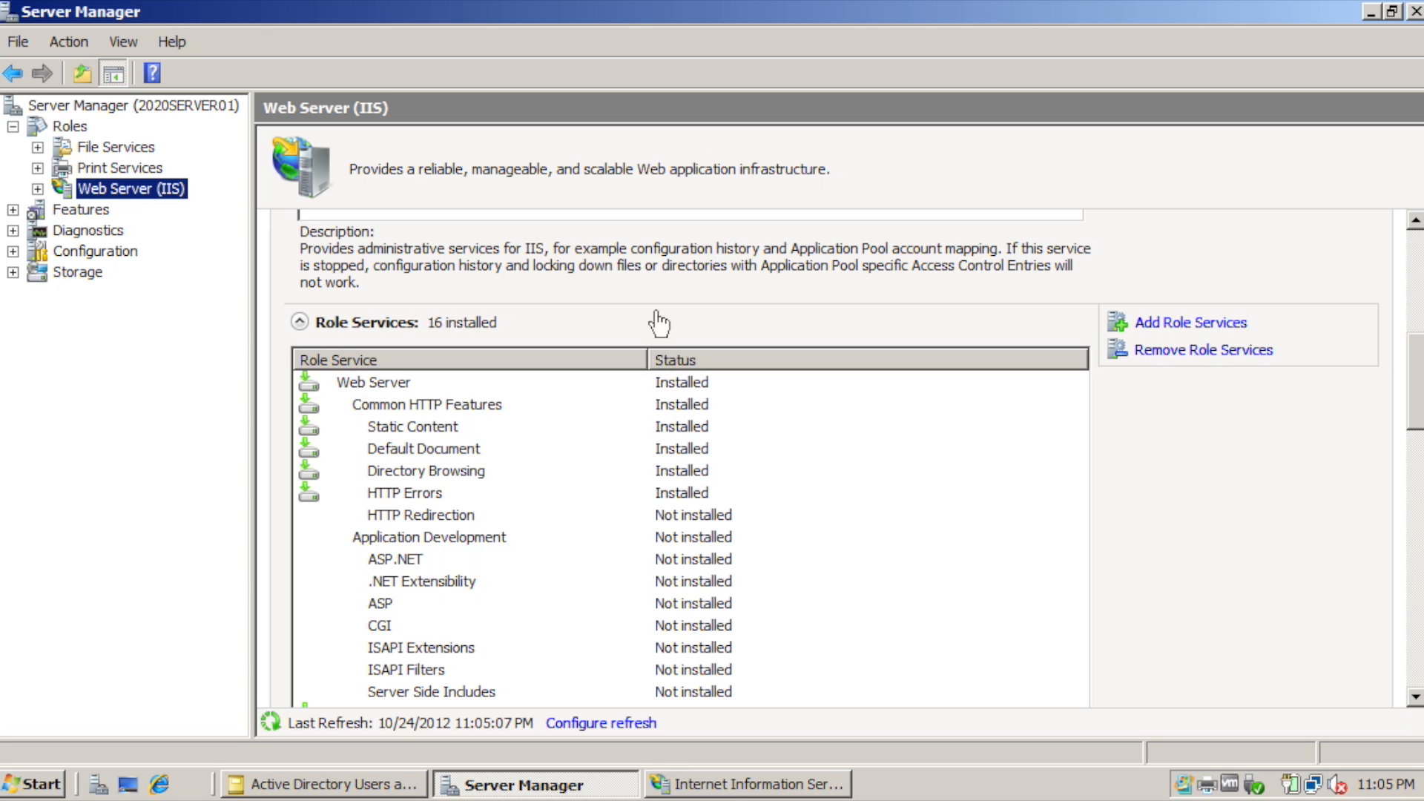
click(1201, 323)
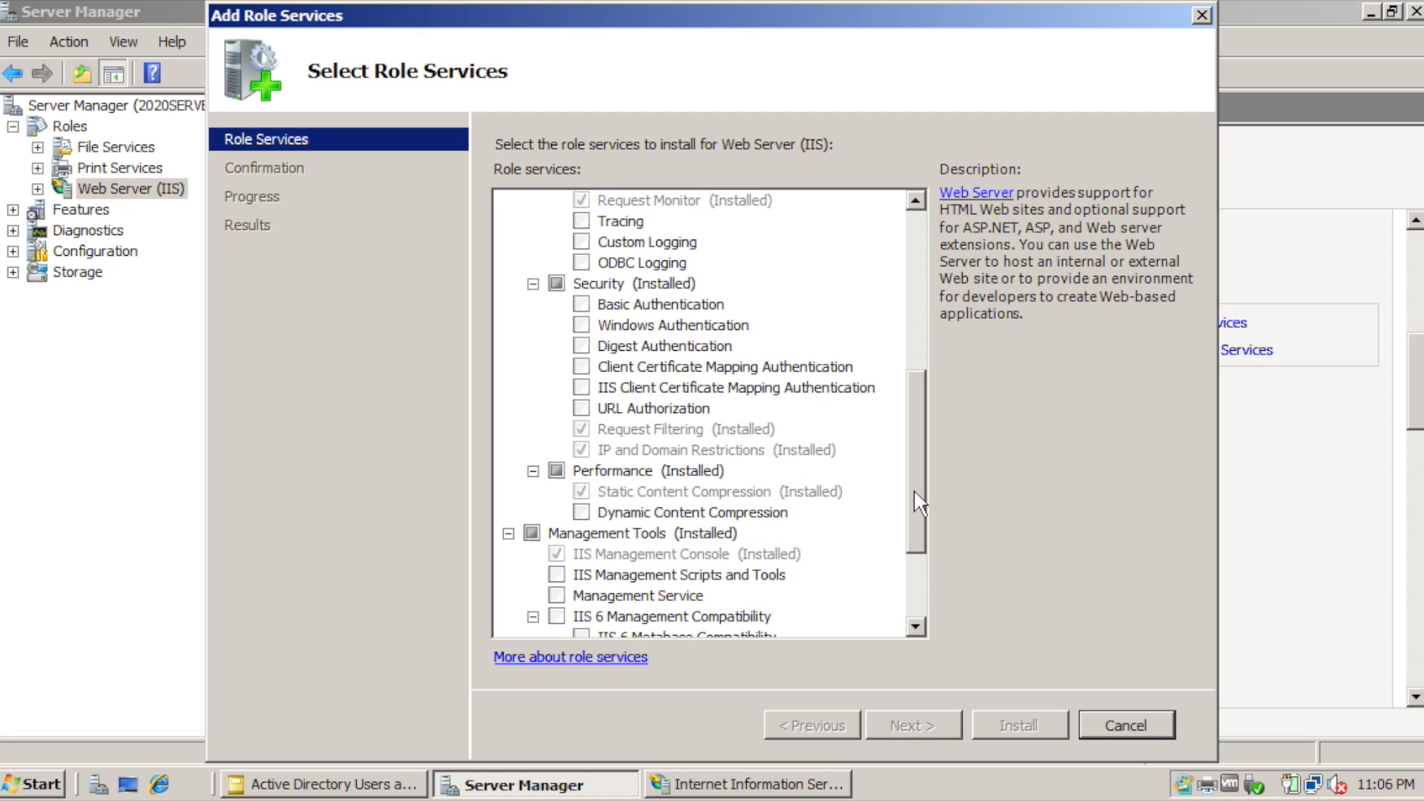
click(581, 305)
click(581, 326)
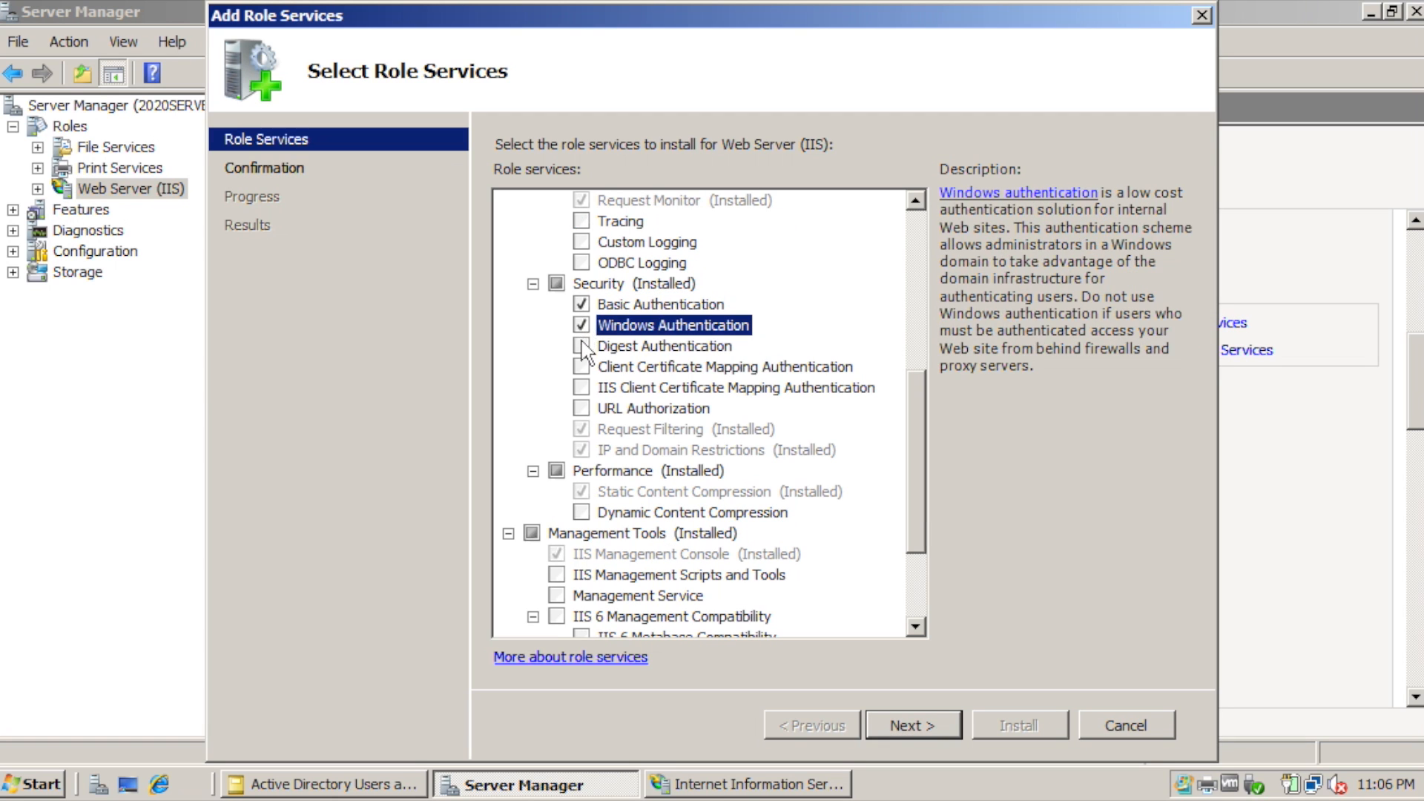
click(582, 346)
click(919, 725)
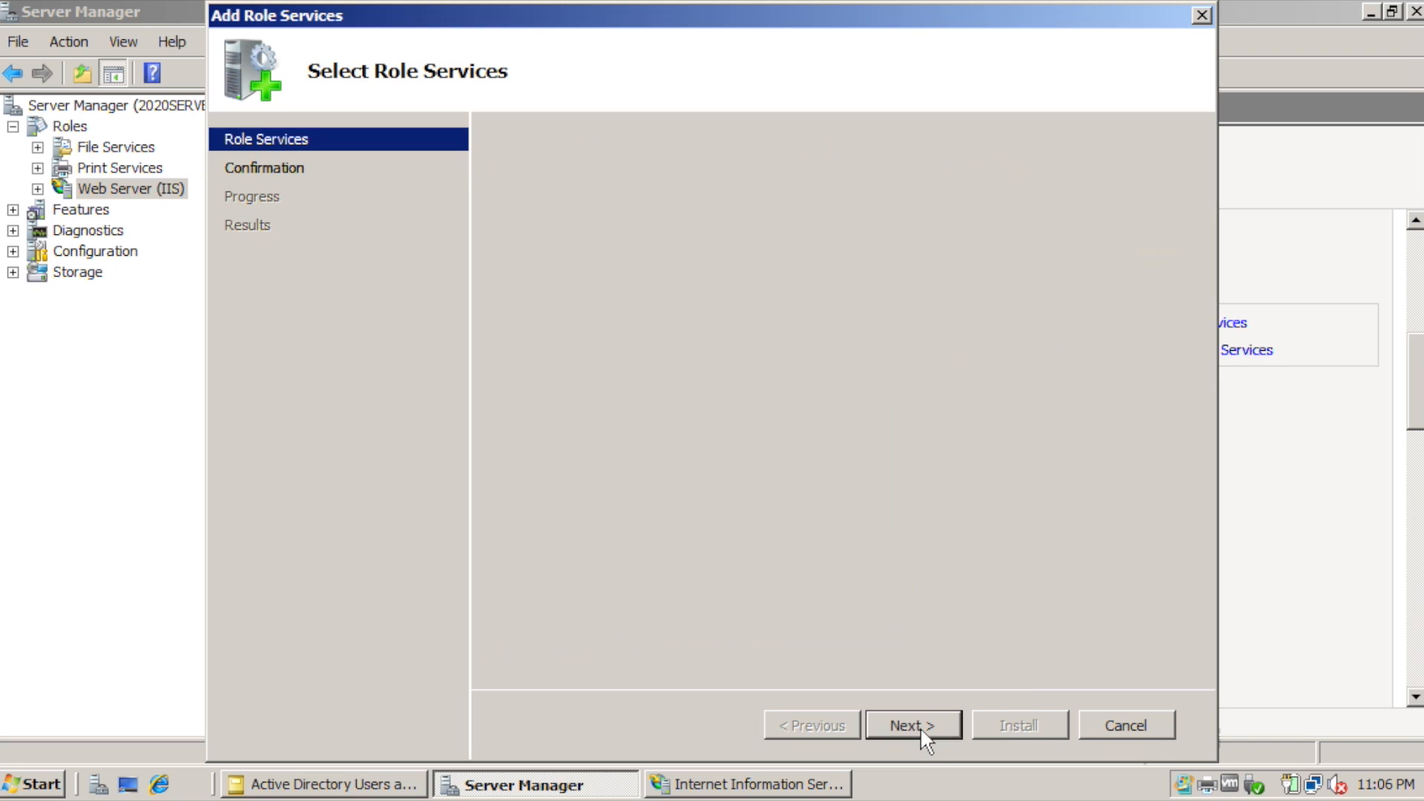
click(1019, 724)
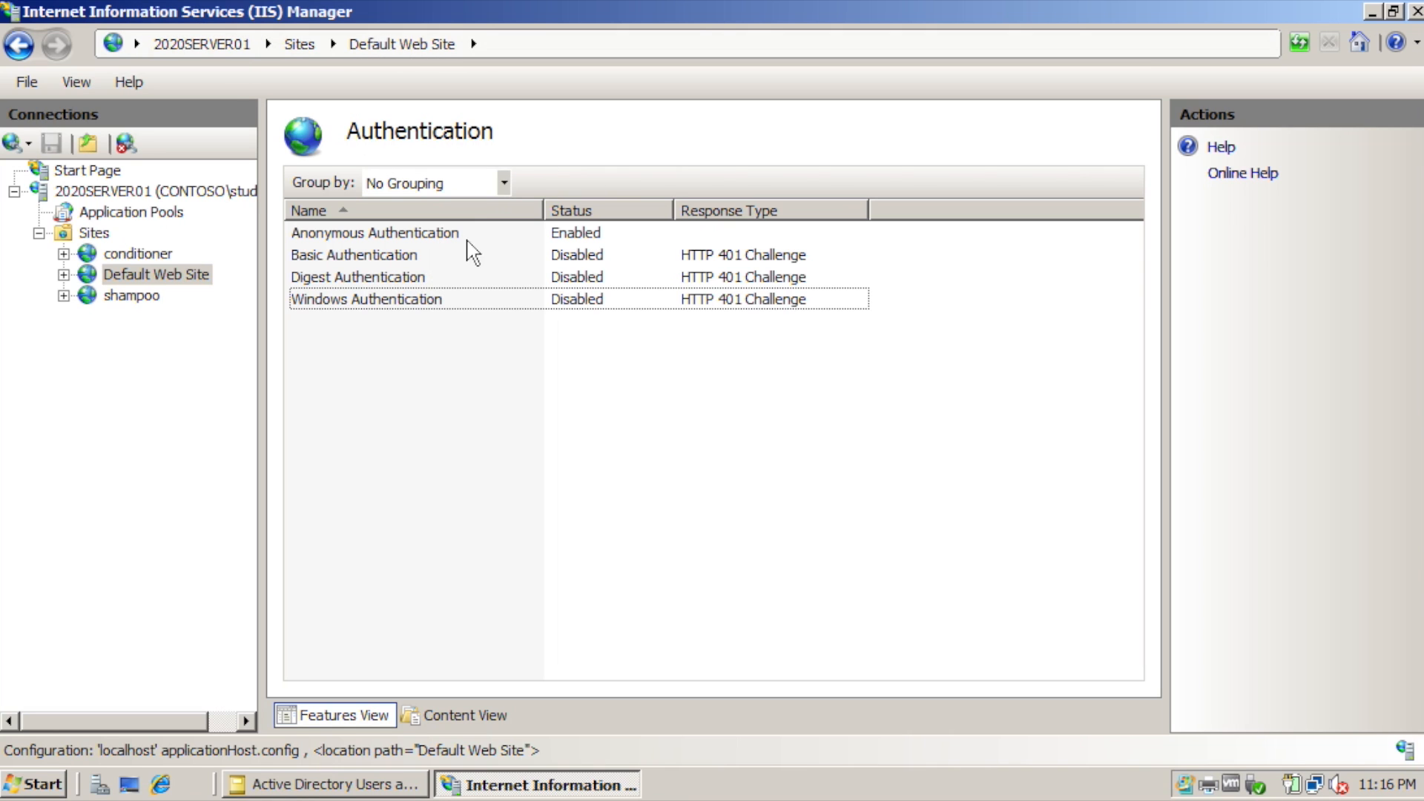
Disable Anonymous Authentication and enable Basic Authentication for Default Web Site.
click(470, 236)
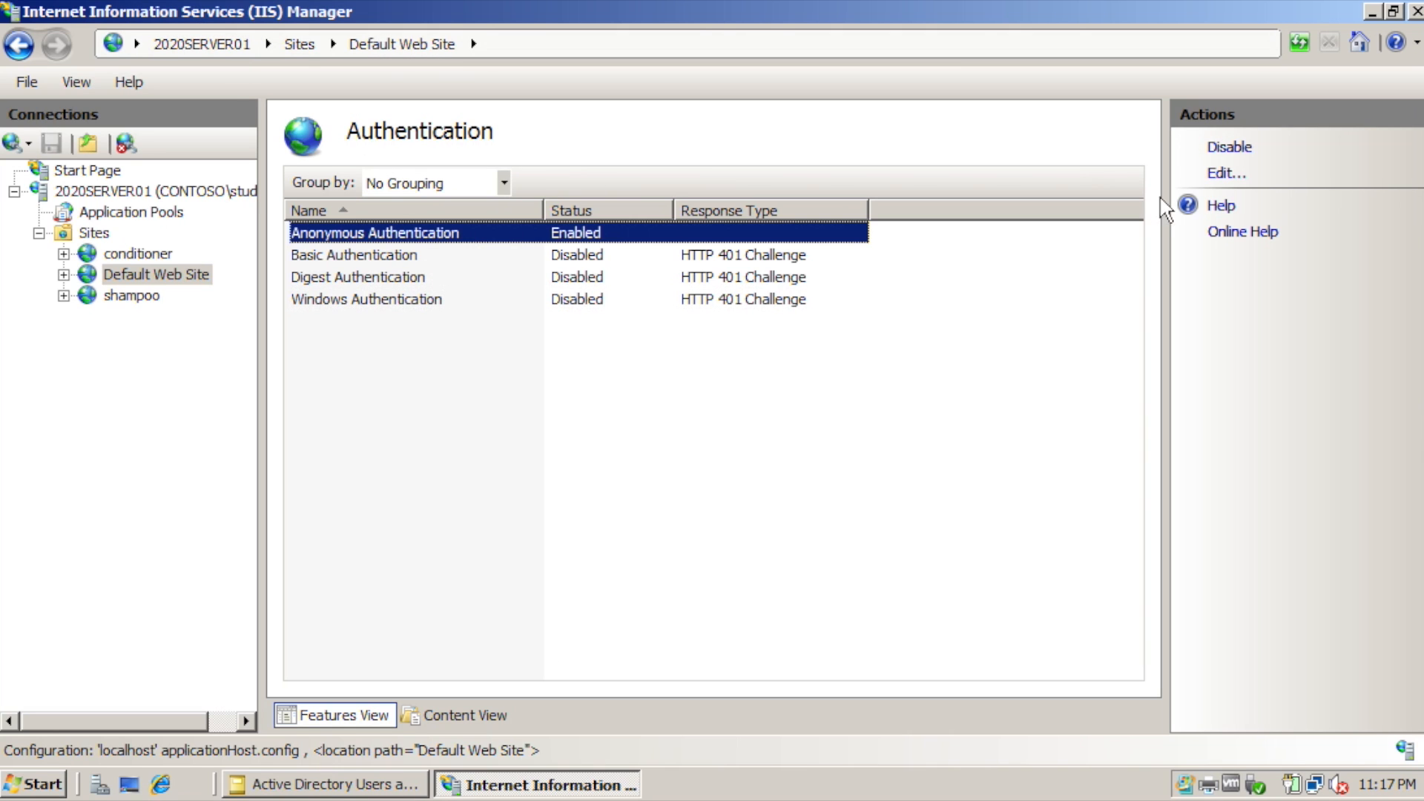
click(1226, 148)
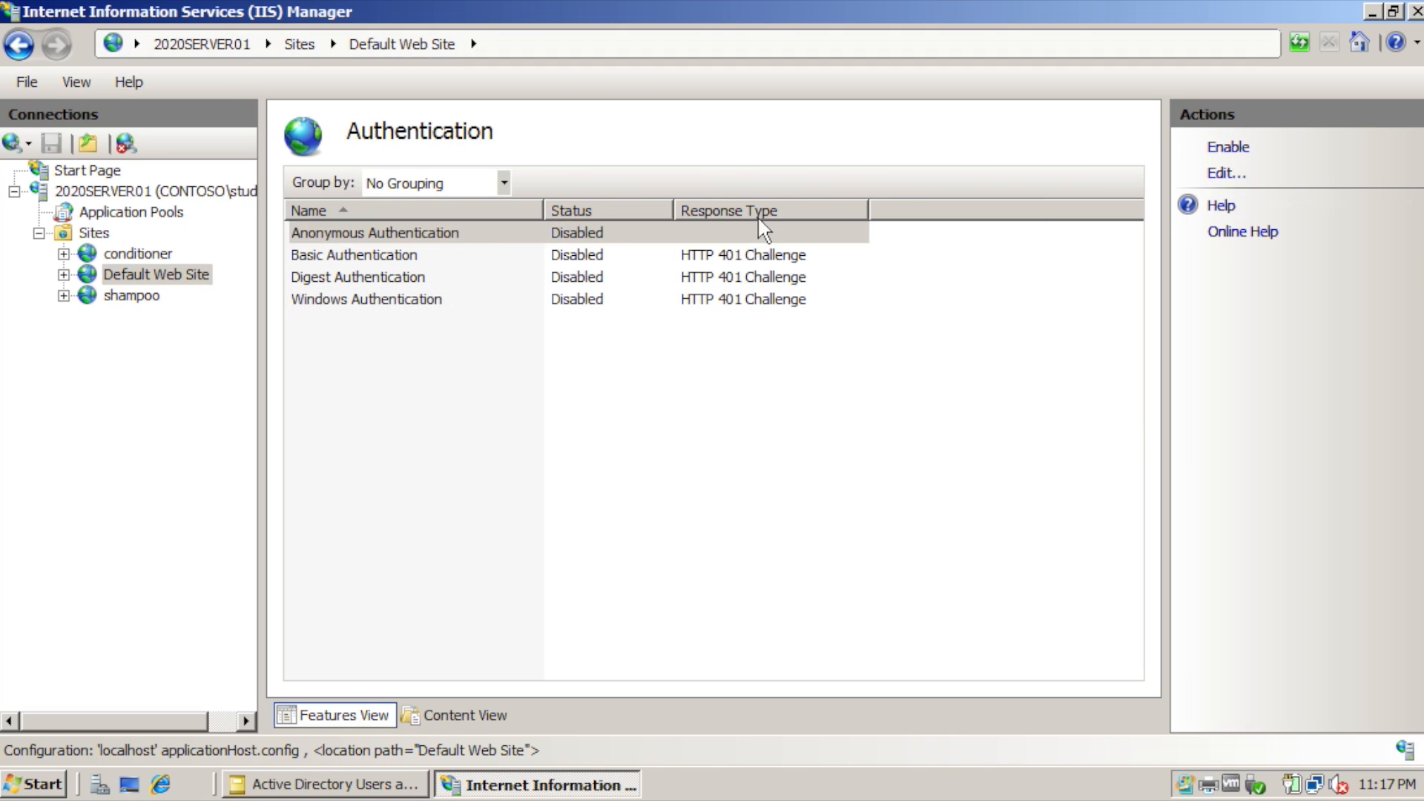
click(410, 260)
click(1243, 147)
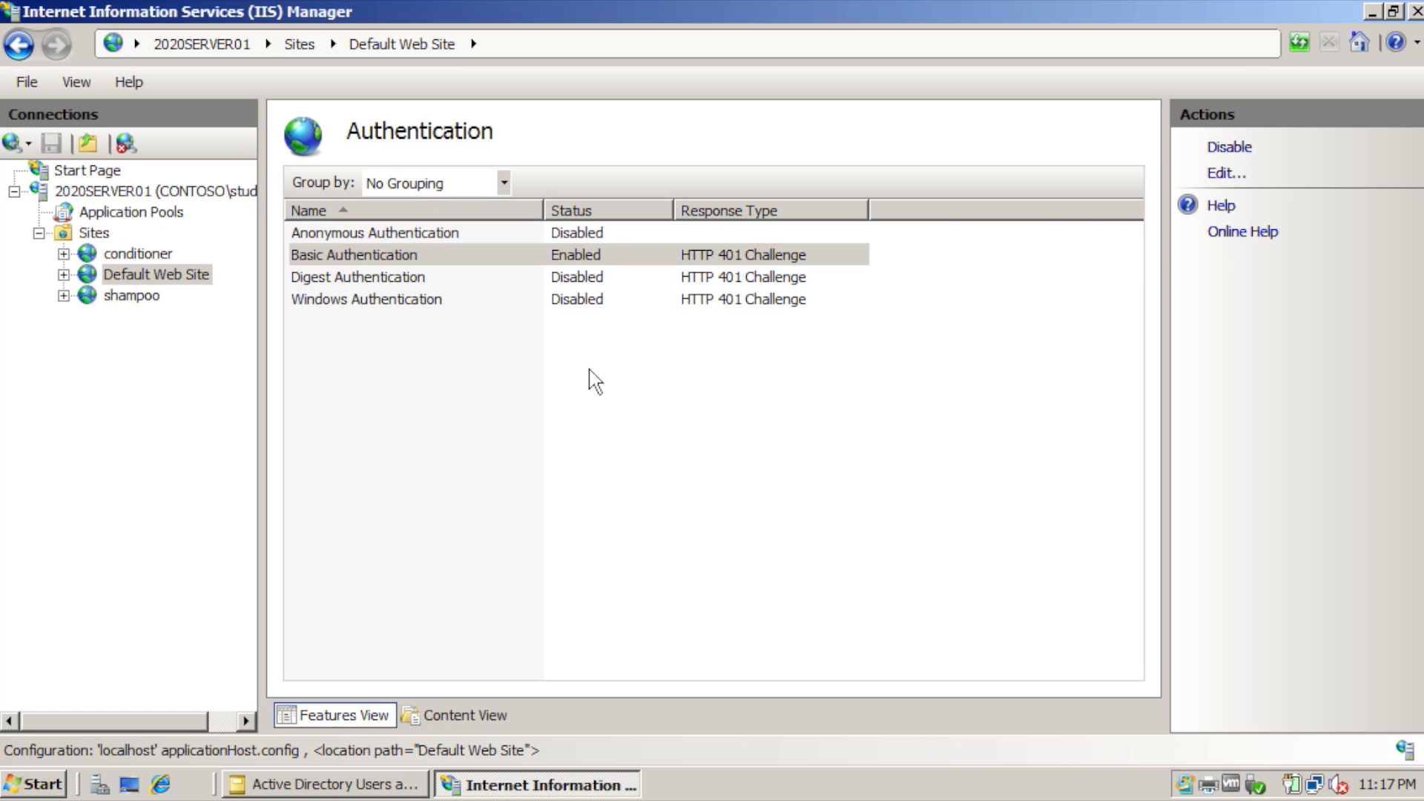
Browse to 2020server01.contoso.com in Internet Explorer to test the site.
click(160, 784)
click(512, 54)
text(2020server01.contoso.com/)
key(Return)
Sign in at the login prompt with the plain user name and password.
drag(783, 163, 761, 188)
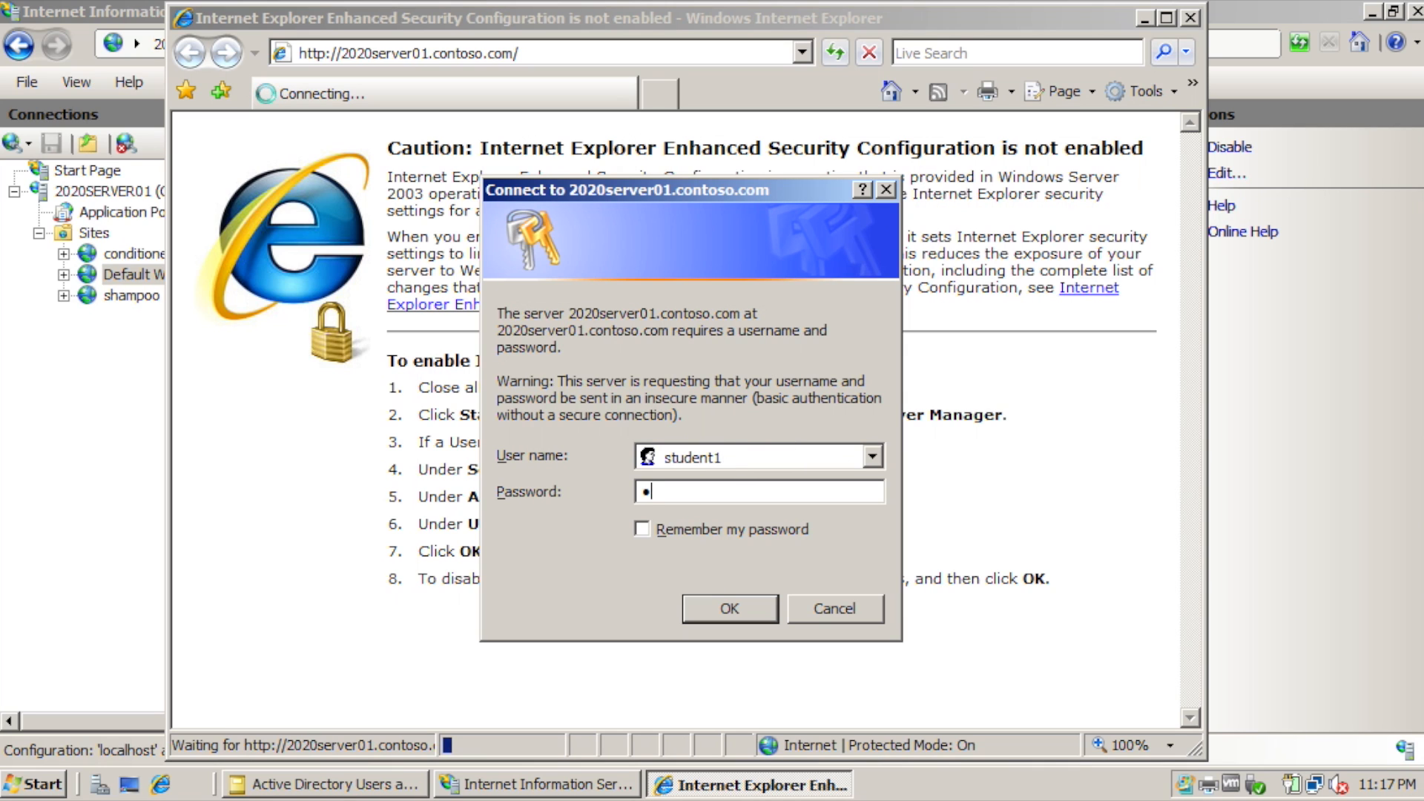
key(Return)
text(P)
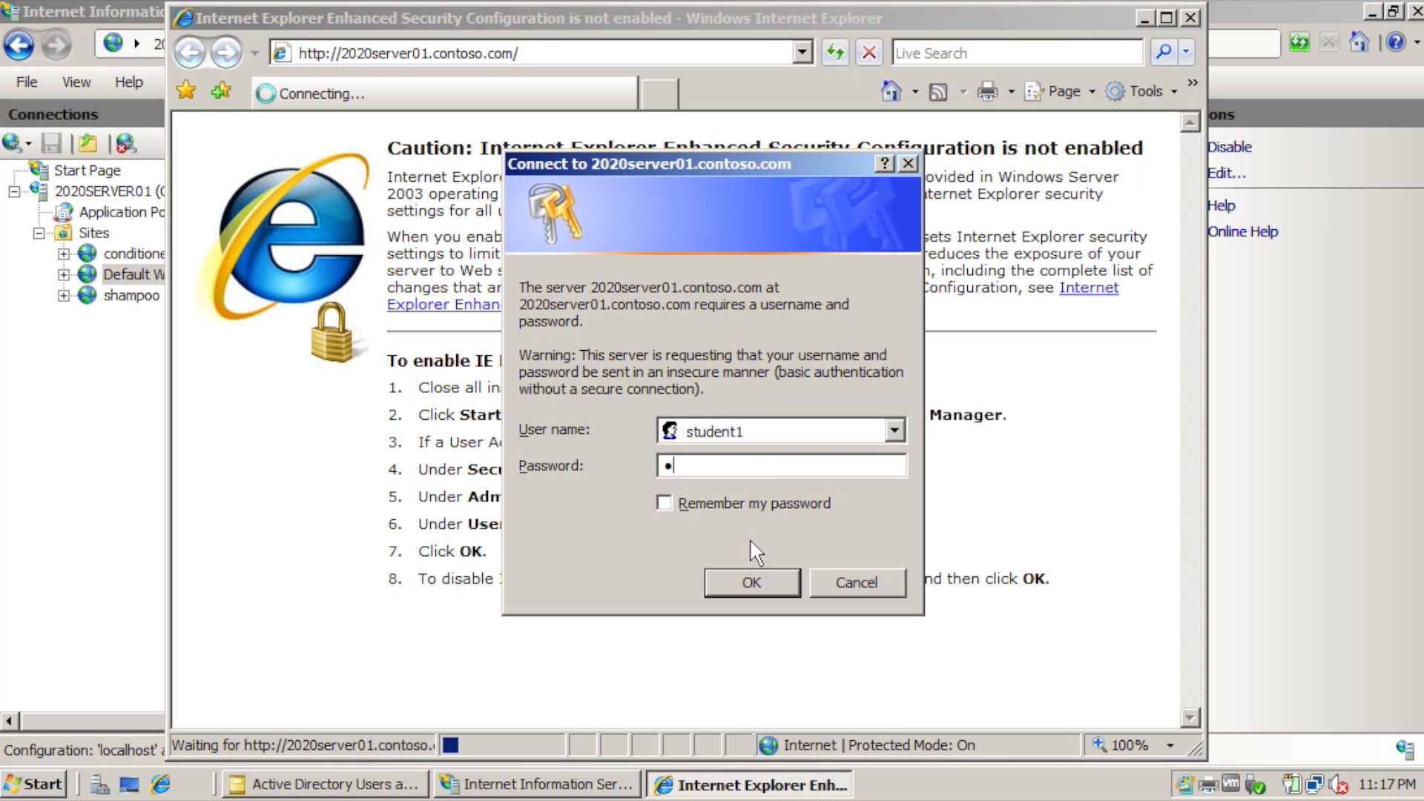
key(Return)
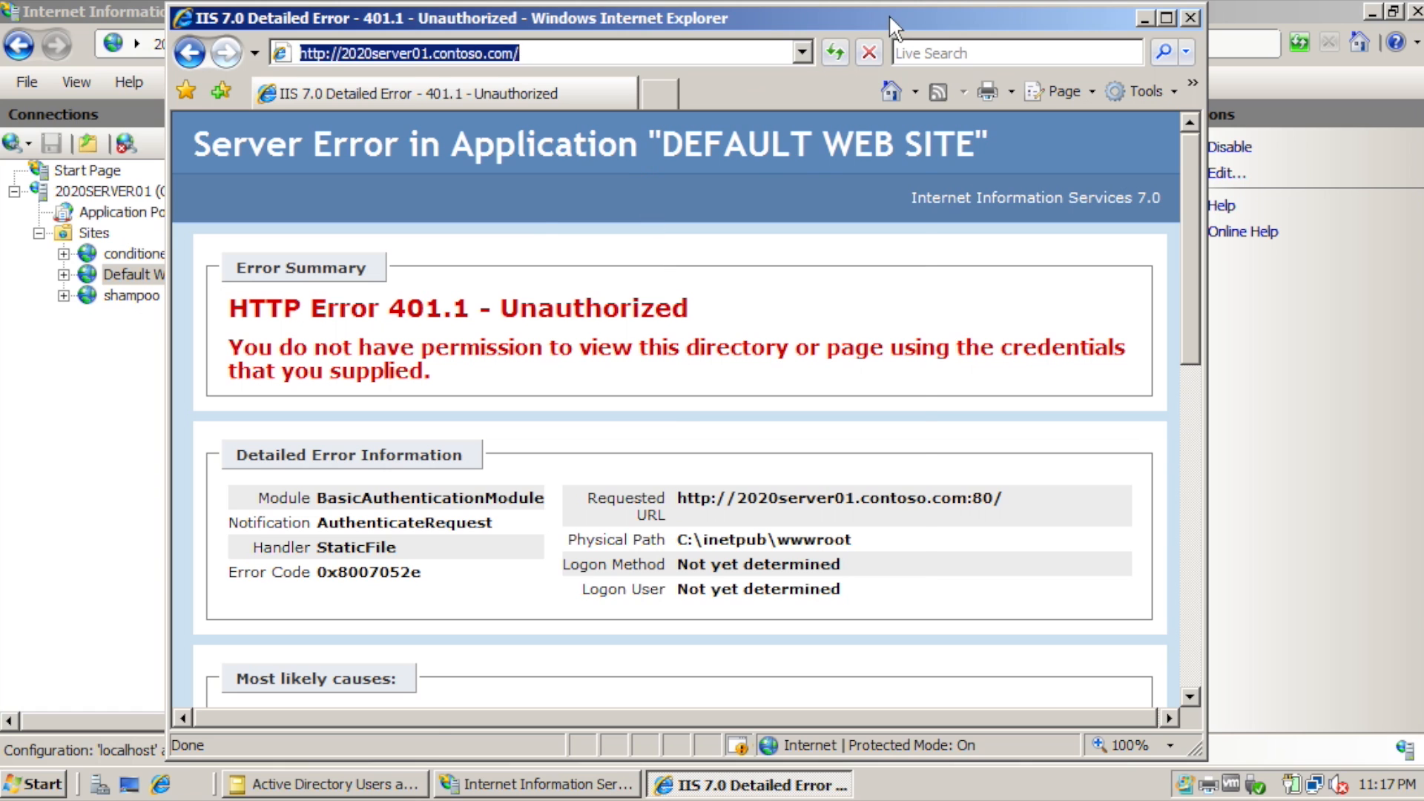
Reload and sign in with the CONTOSO domain-qualified user name, then close the browser.
key(Return)
text(co)
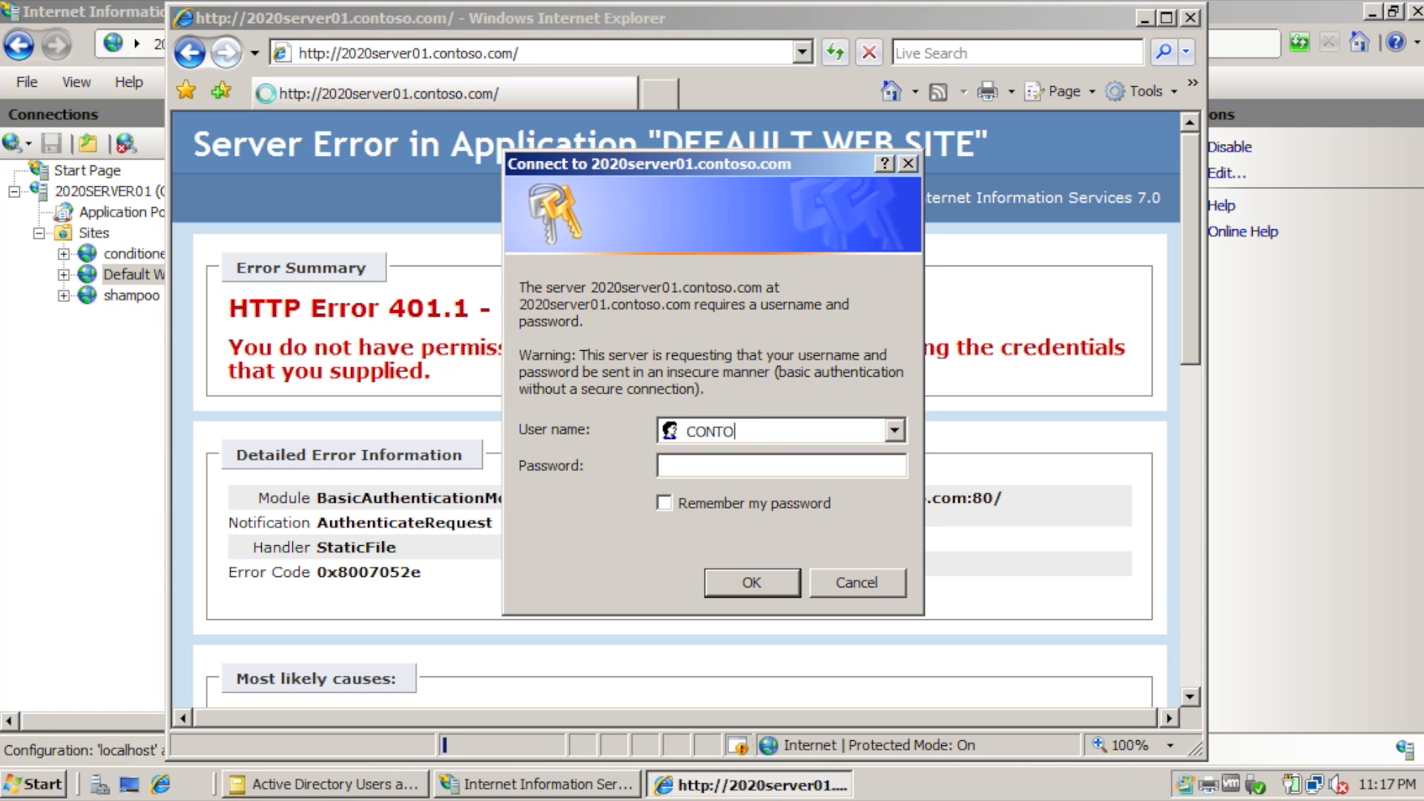
text(\student1)
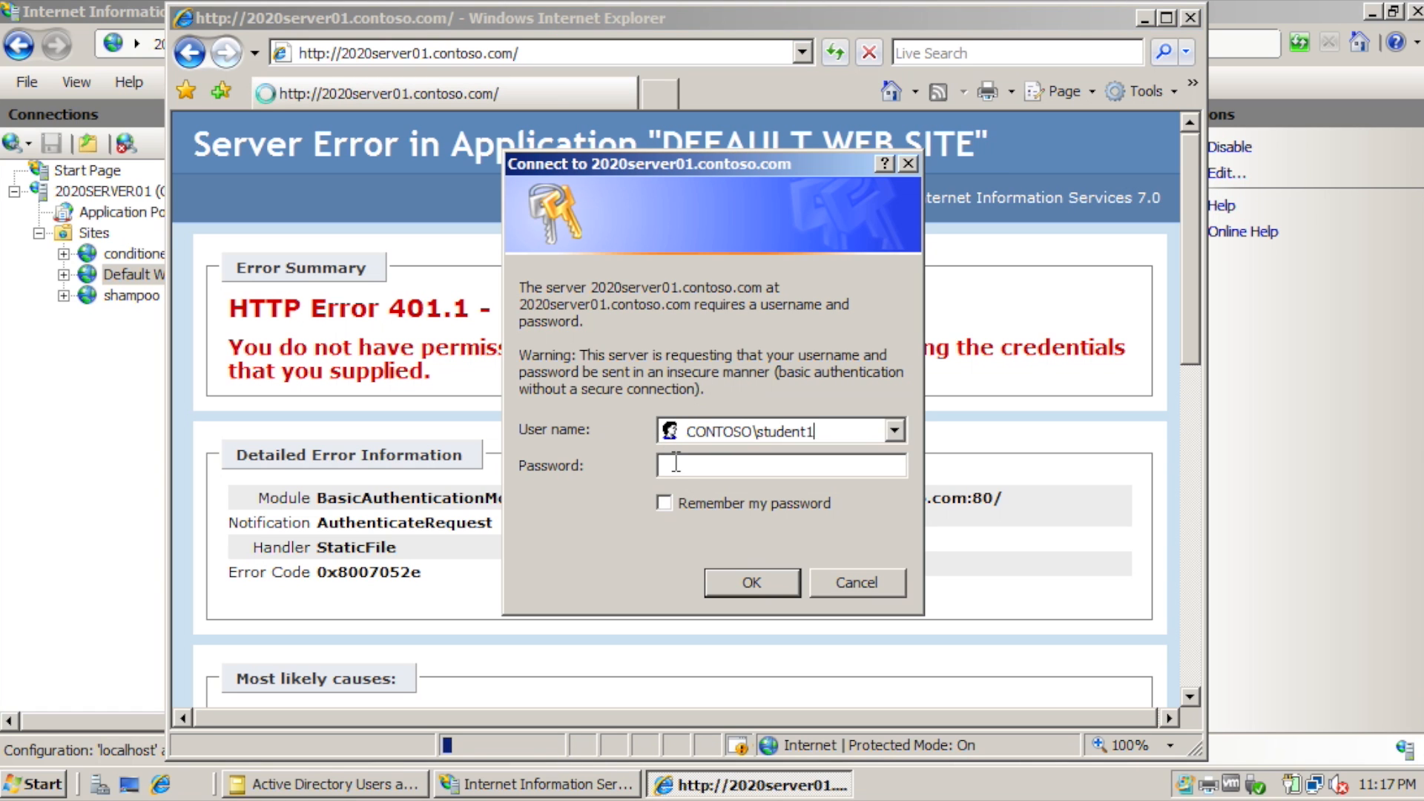
key(Return)
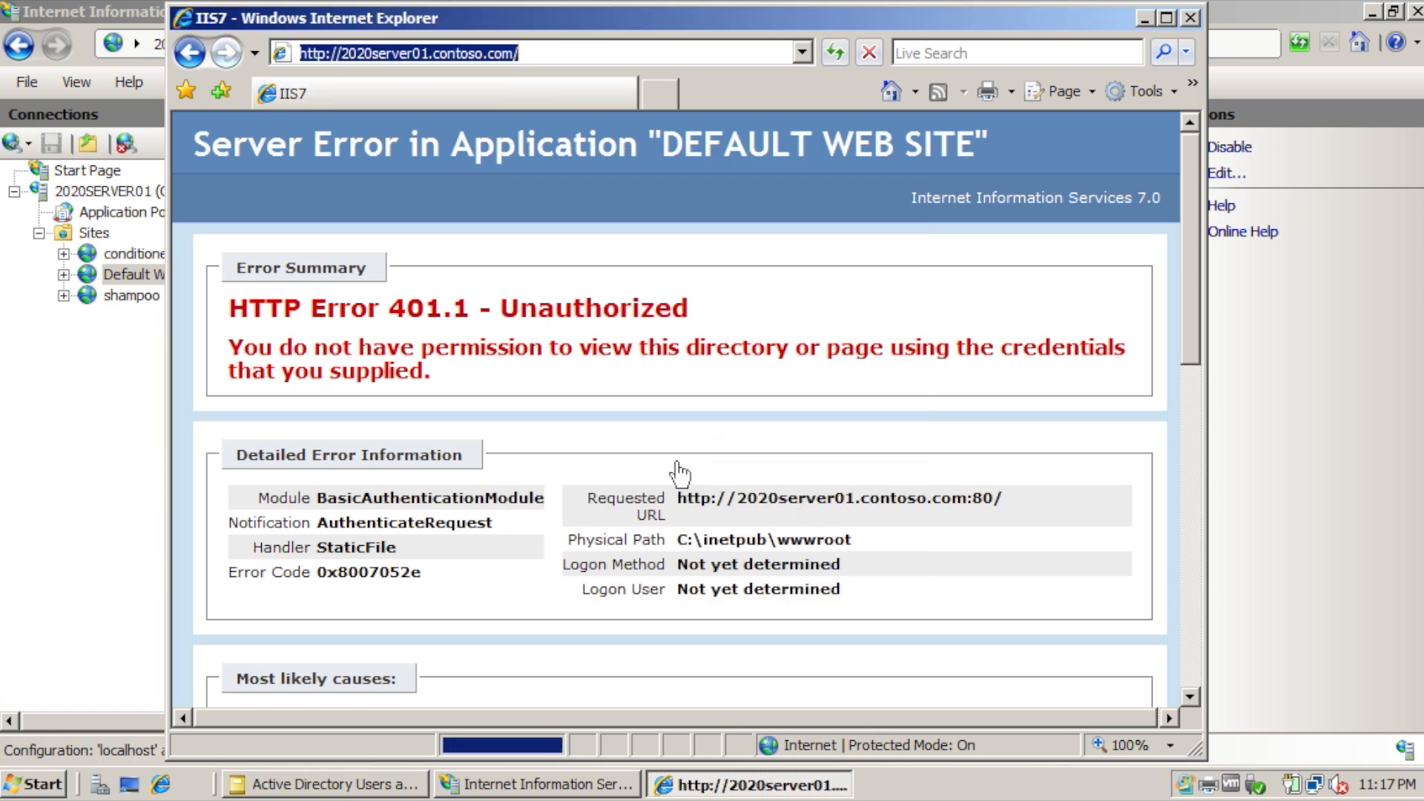
click(1187, 18)
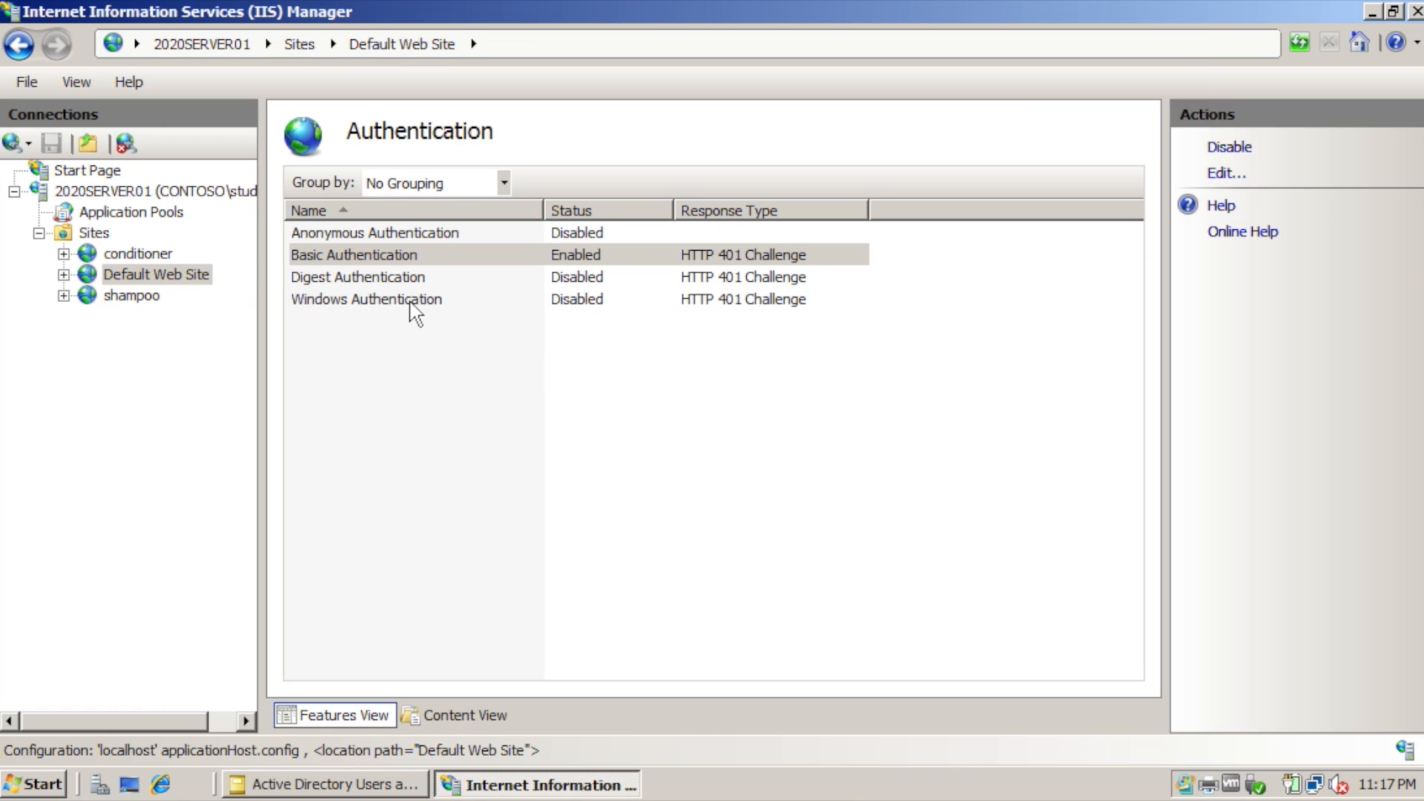
Enable Windows Authentication for Default Web Site and browse to 2020server01.
click(414, 301)
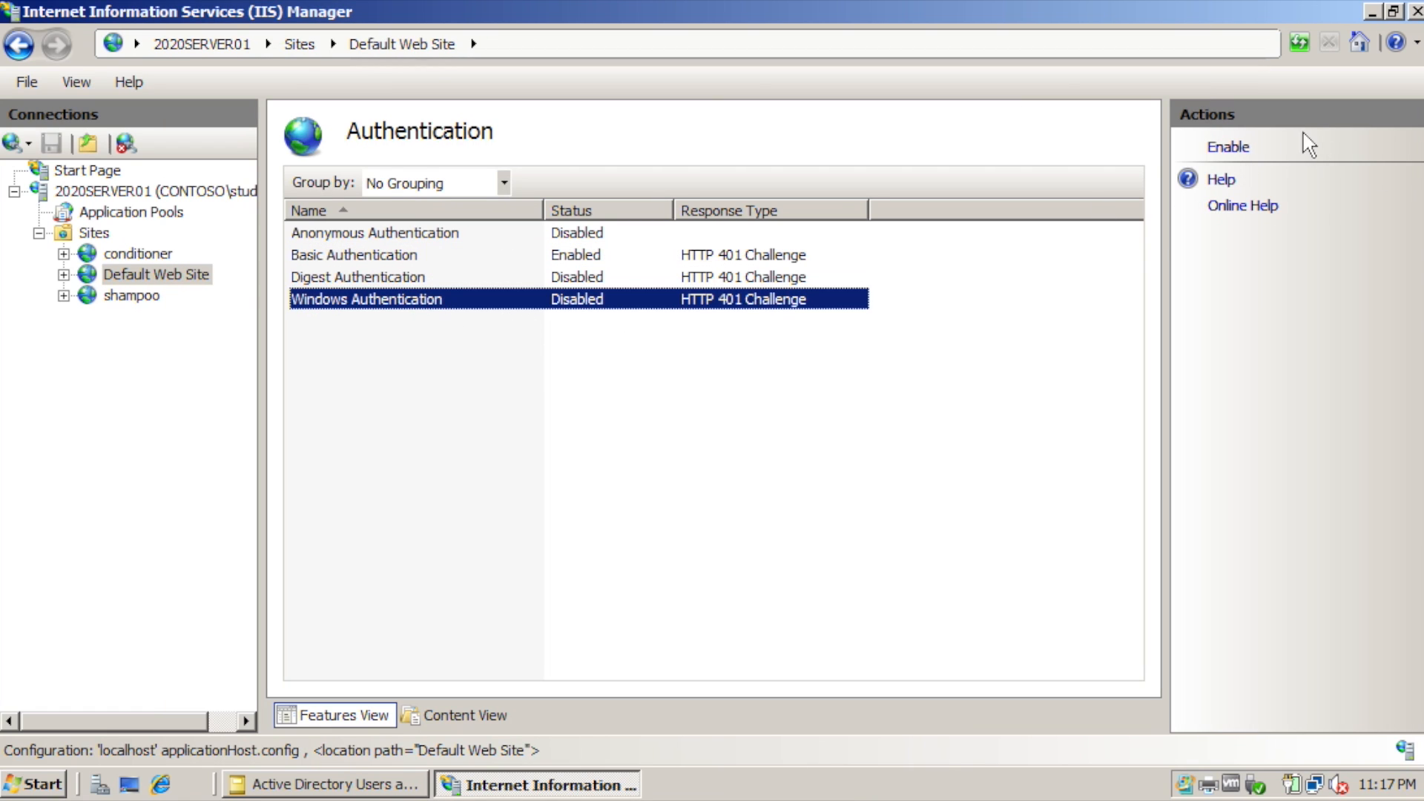
click(1228, 148)
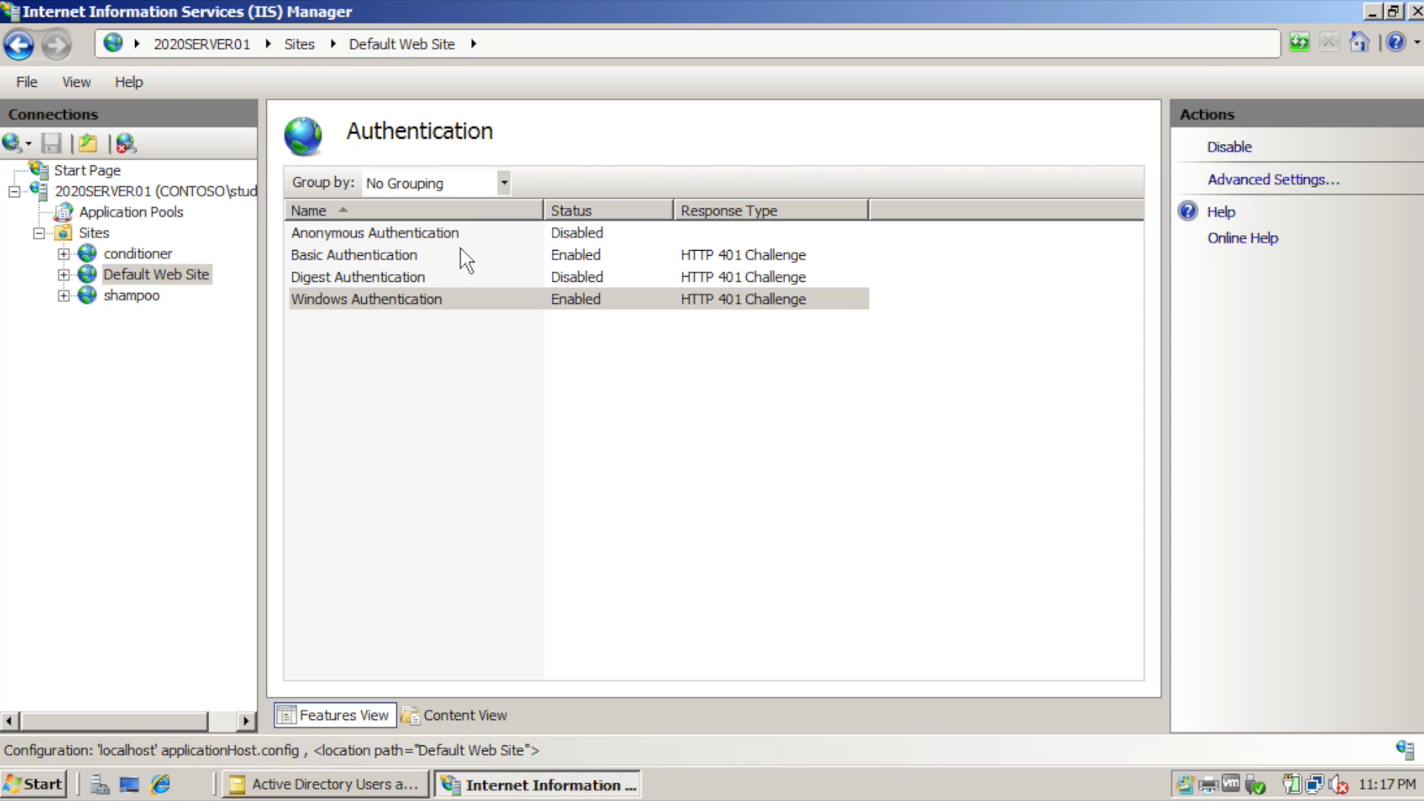
click(160, 783)
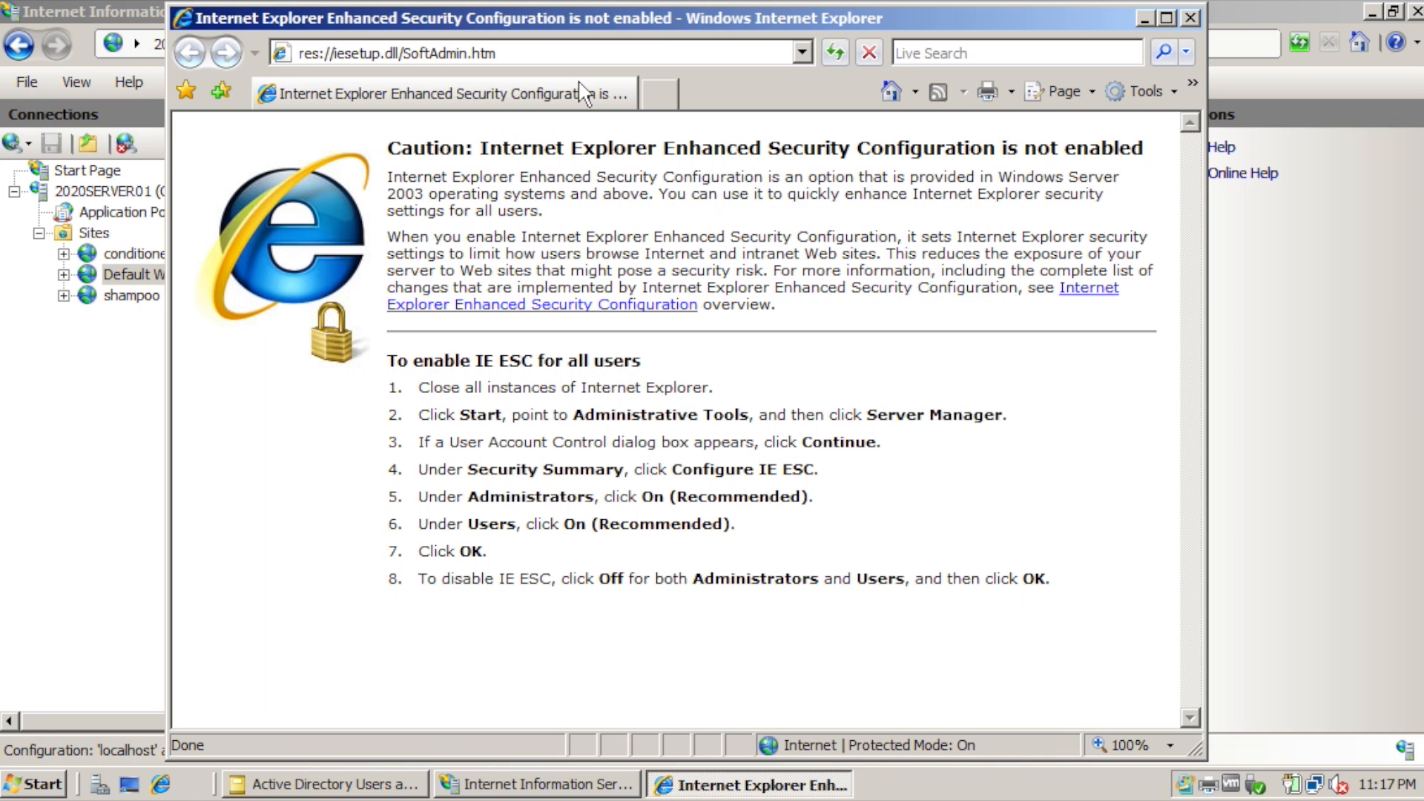
click(545, 52)
text(2020)
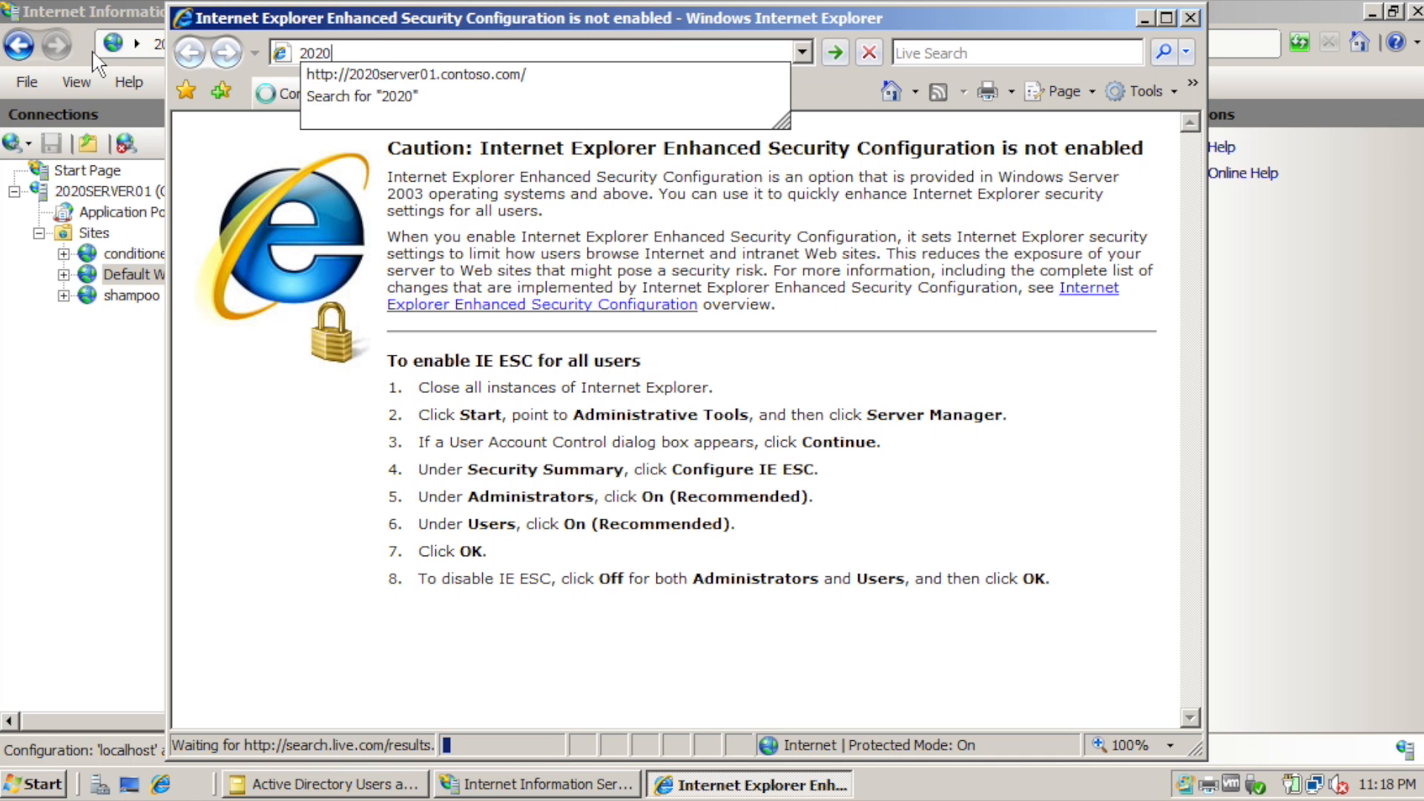
key(Down)
key(Down)
key(Up)
key(Return)
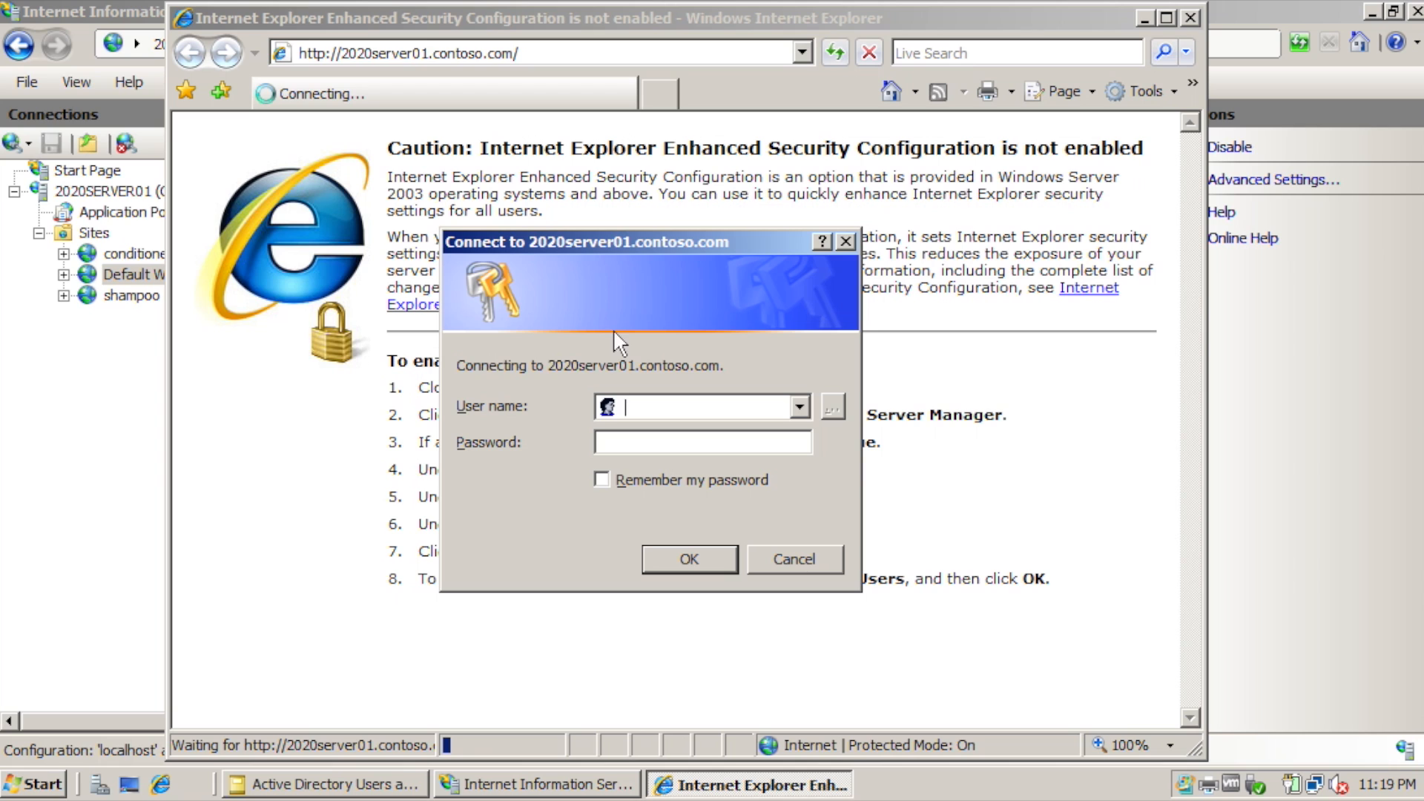
Cancel the login prompt to get the 401.2 error, then close the browser.
drag(457, 367, 738, 367)
click(606, 369)
click(780, 569)
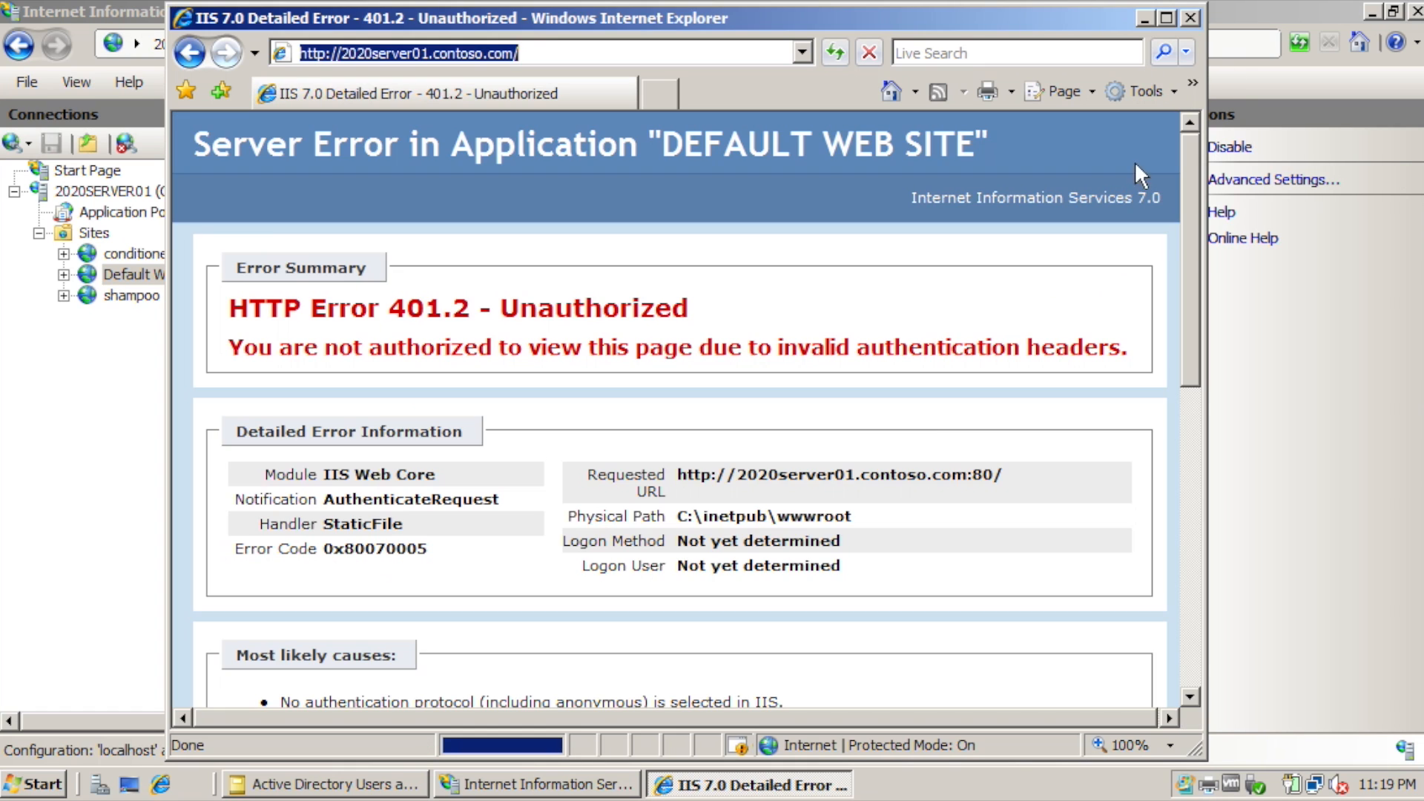
click(1189, 18)
click(365, 264)
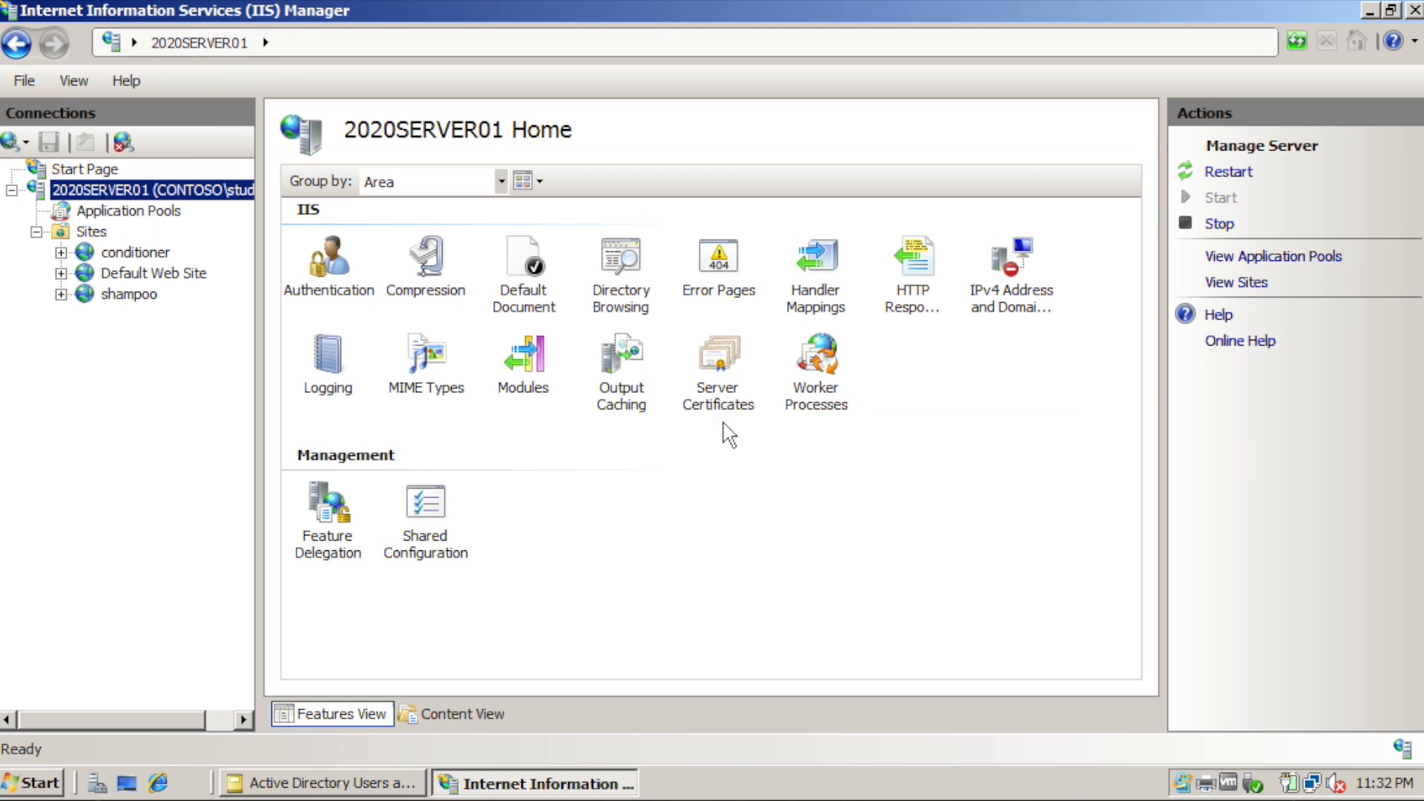
Create a self-signed server certificate named 2020server01.
double_click(717, 357)
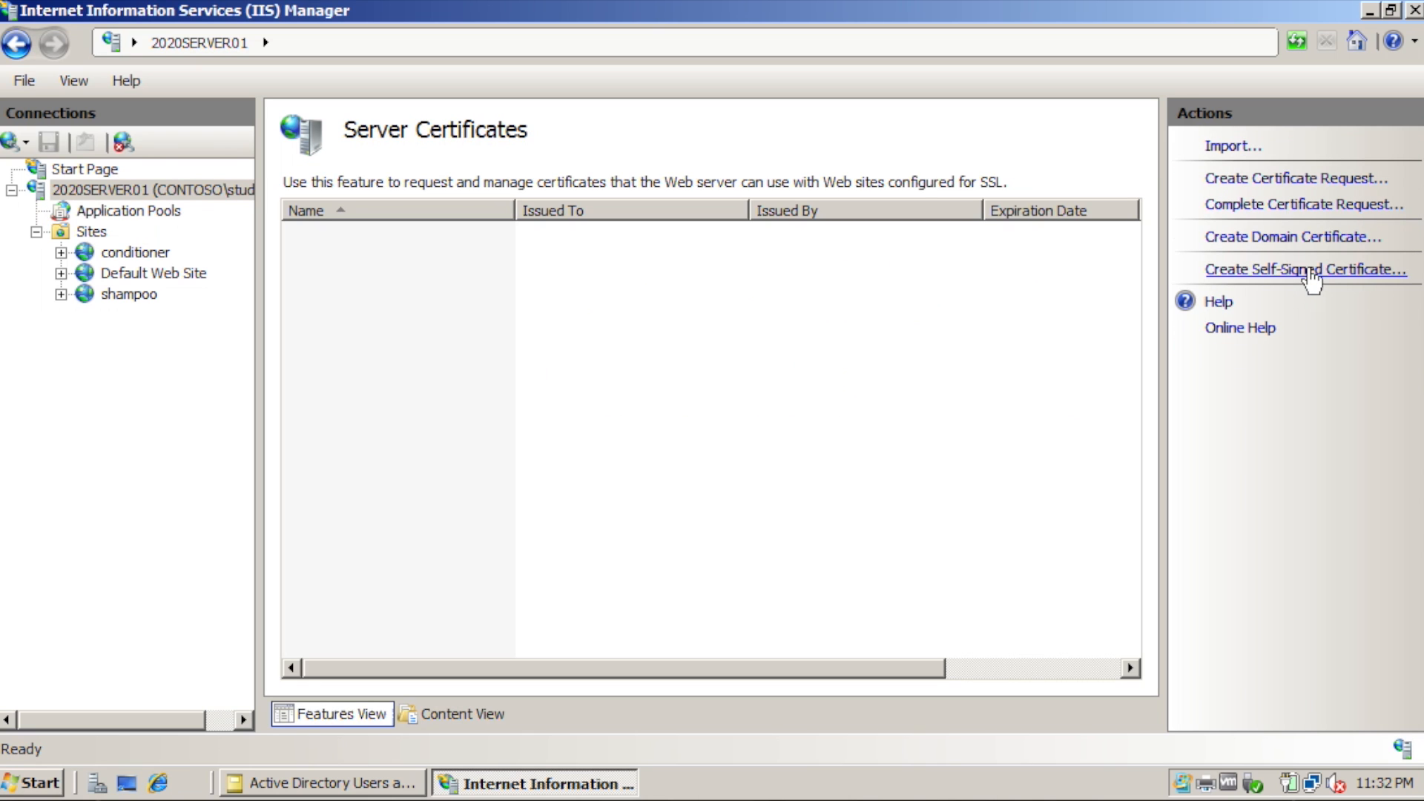
click(1311, 276)
text(2020server01)
click(906, 635)
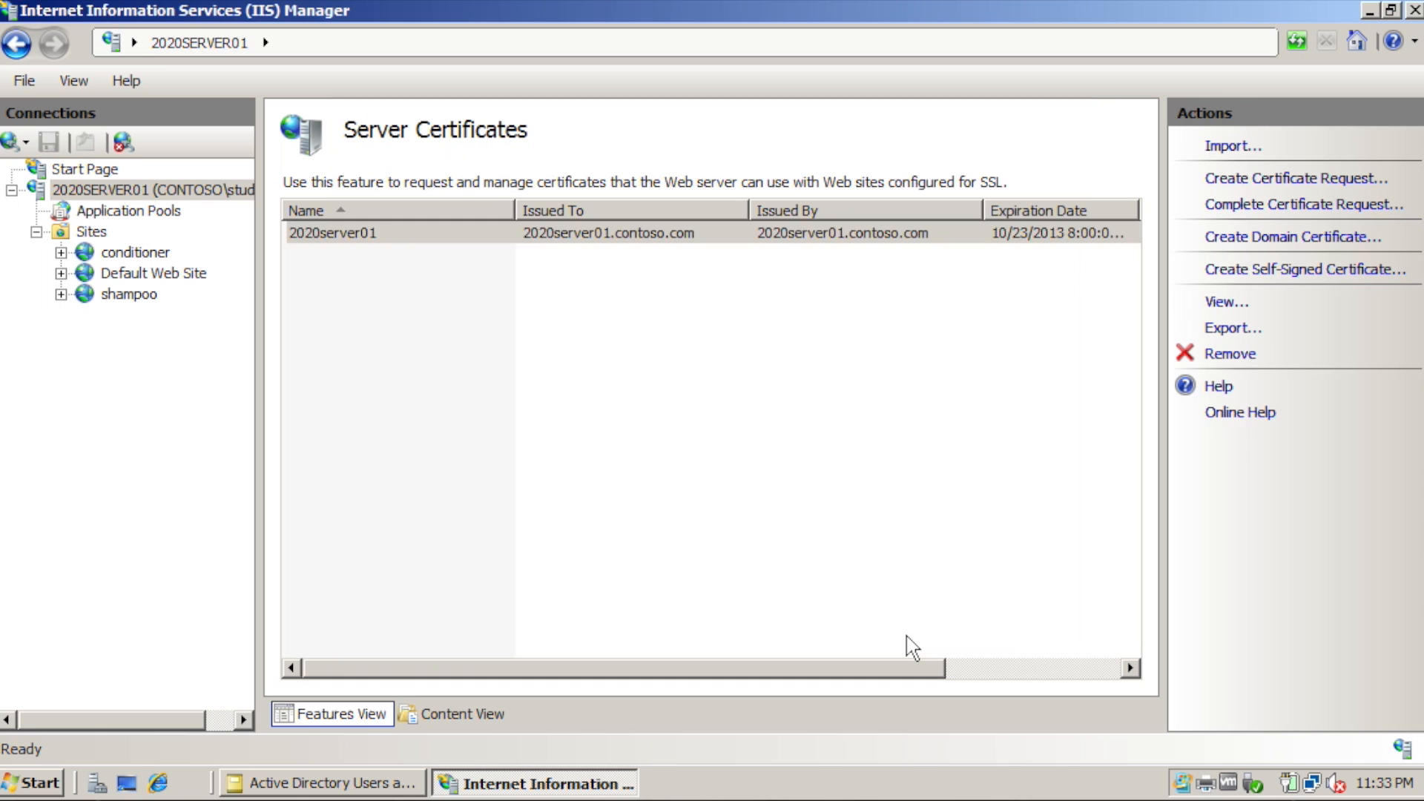
Inspect the 2020server01 certificate's details, then select Default Web Site.
click(370, 236)
click(1231, 303)
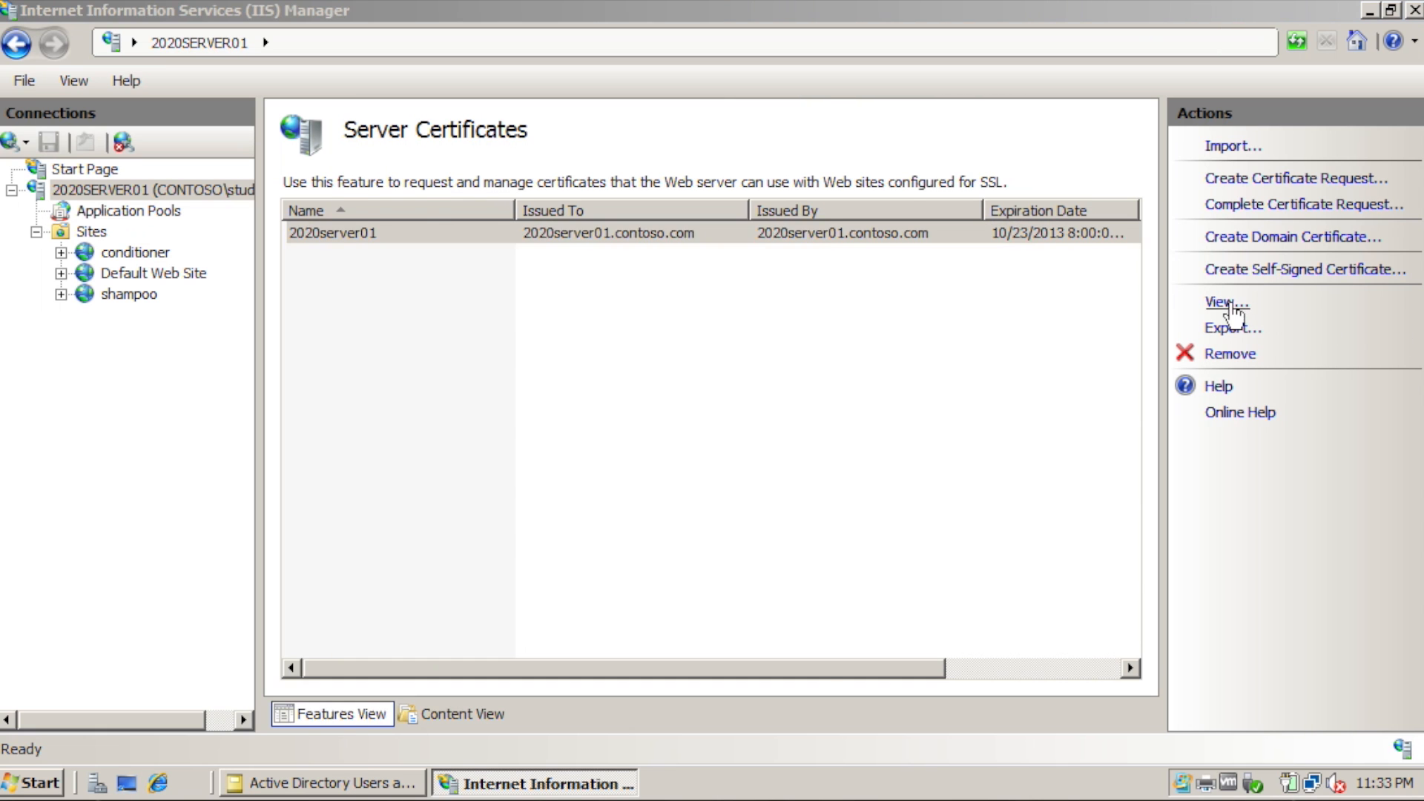
key(Return)
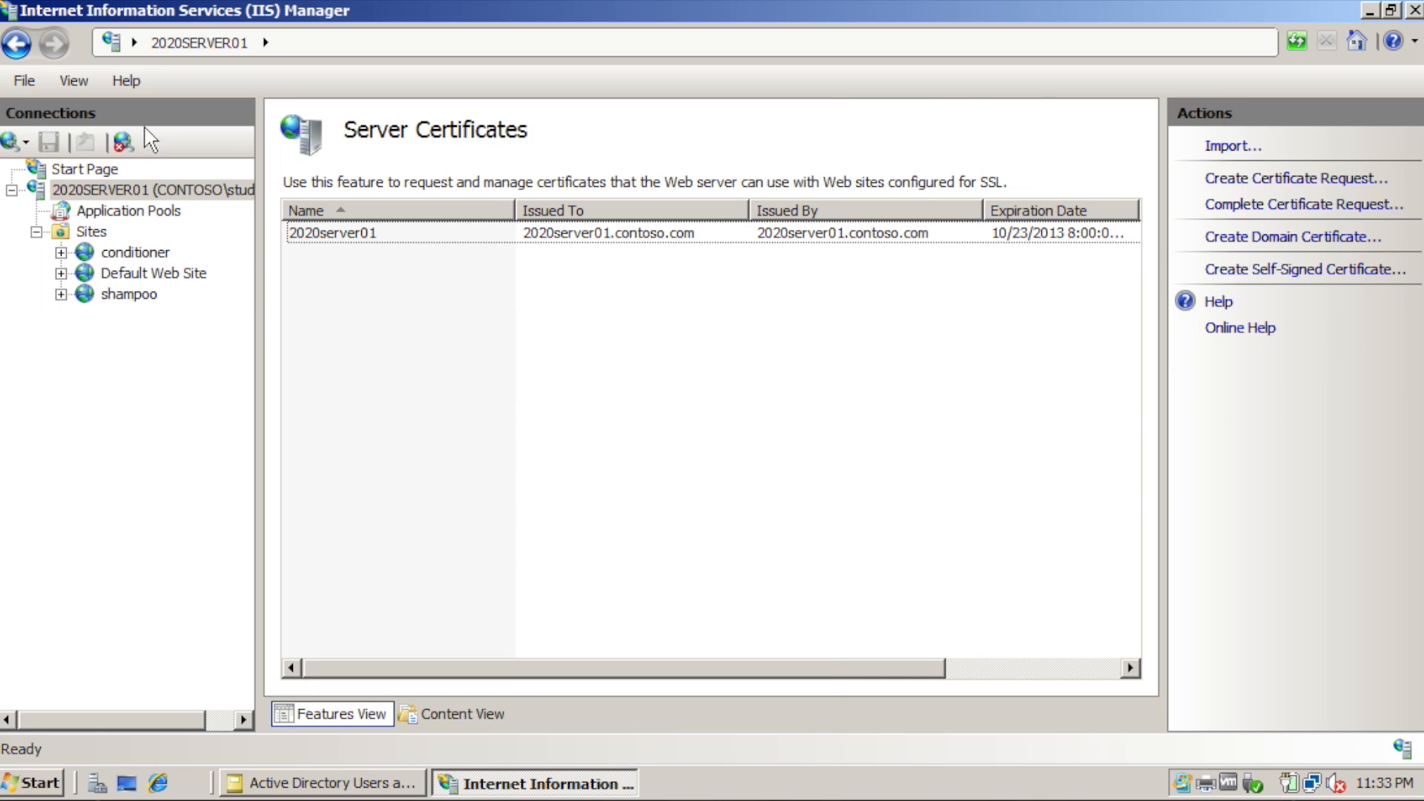
click(146, 274)
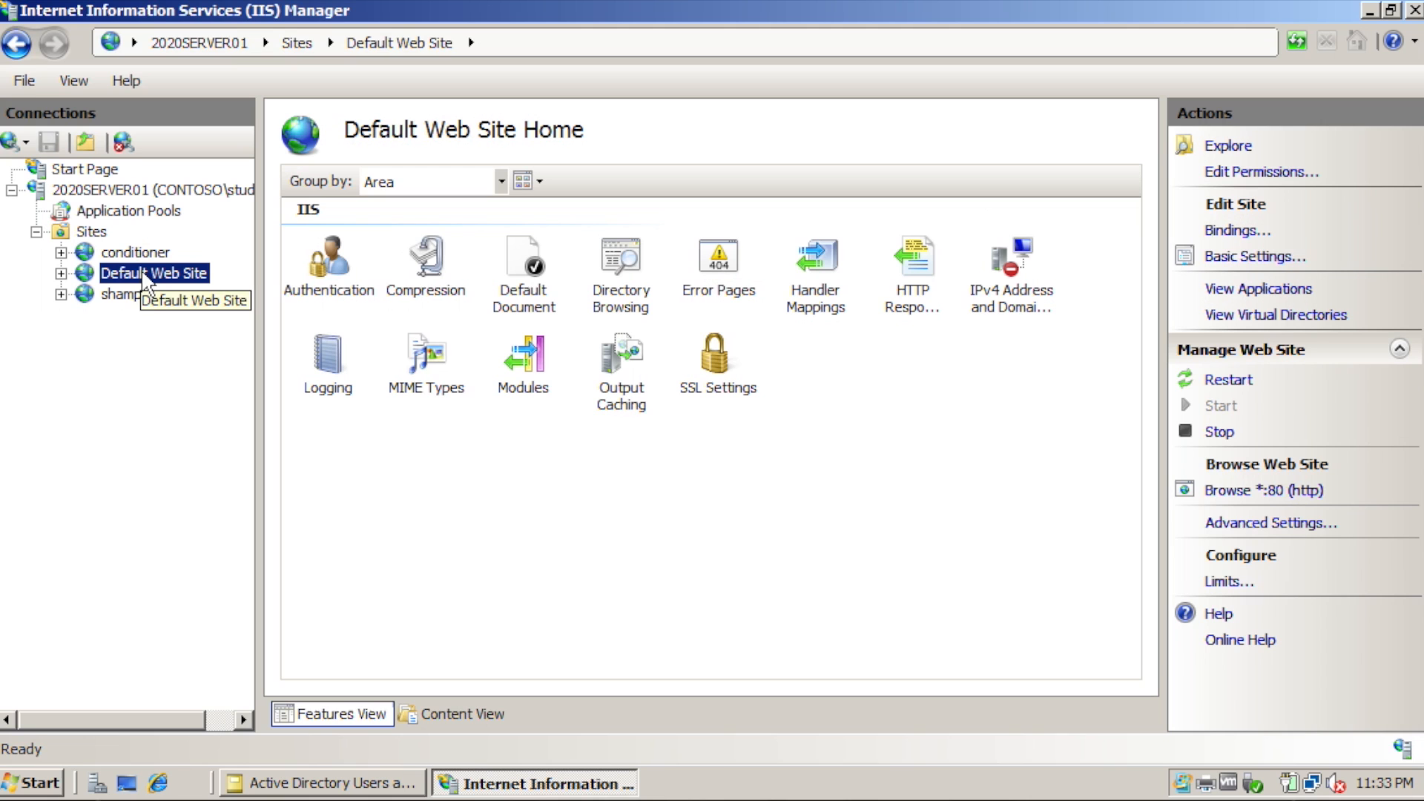
Add an https binding on port 443 to Default Web Site using the 2020server01 certificate.
click(1234, 231)
click(939, 315)
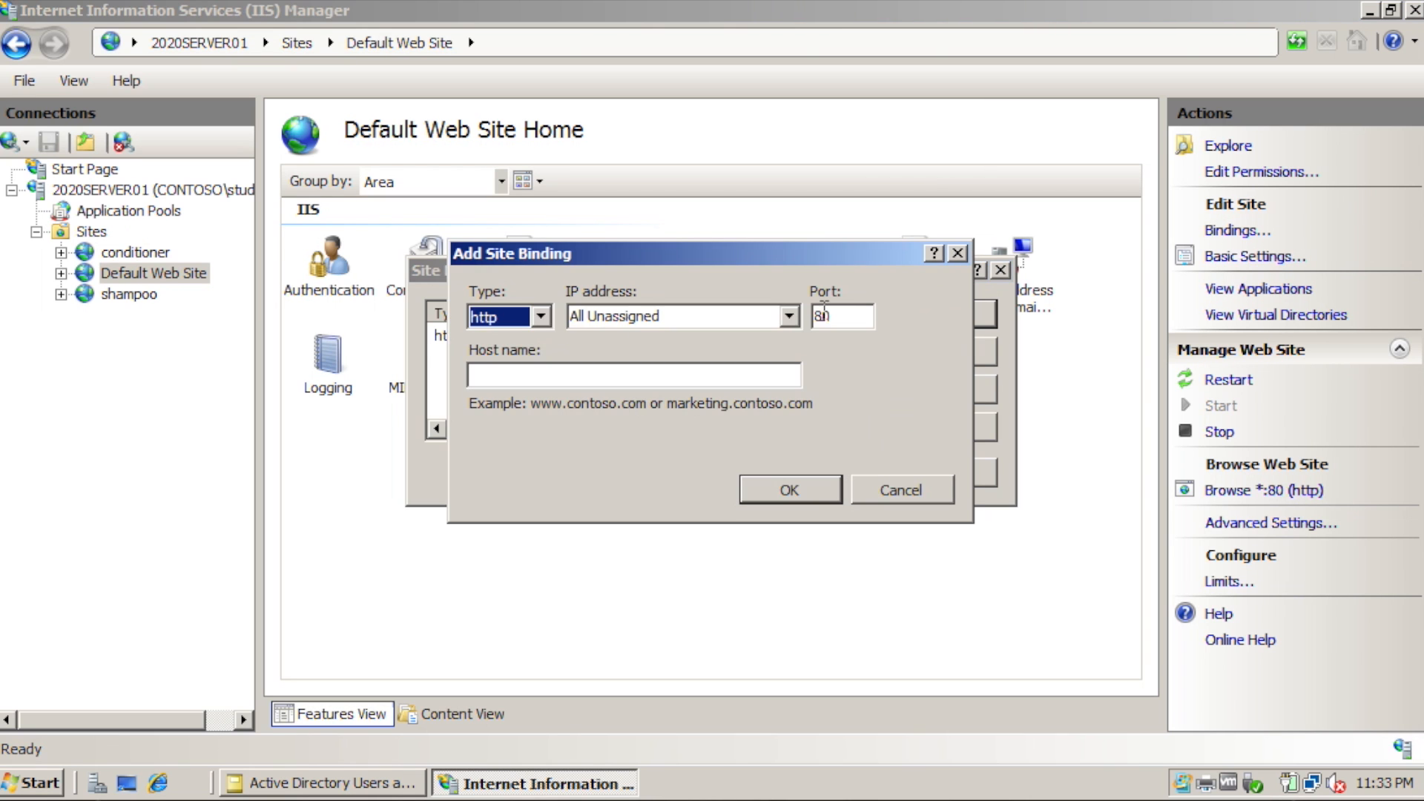
click(541, 317)
click(521, 350)
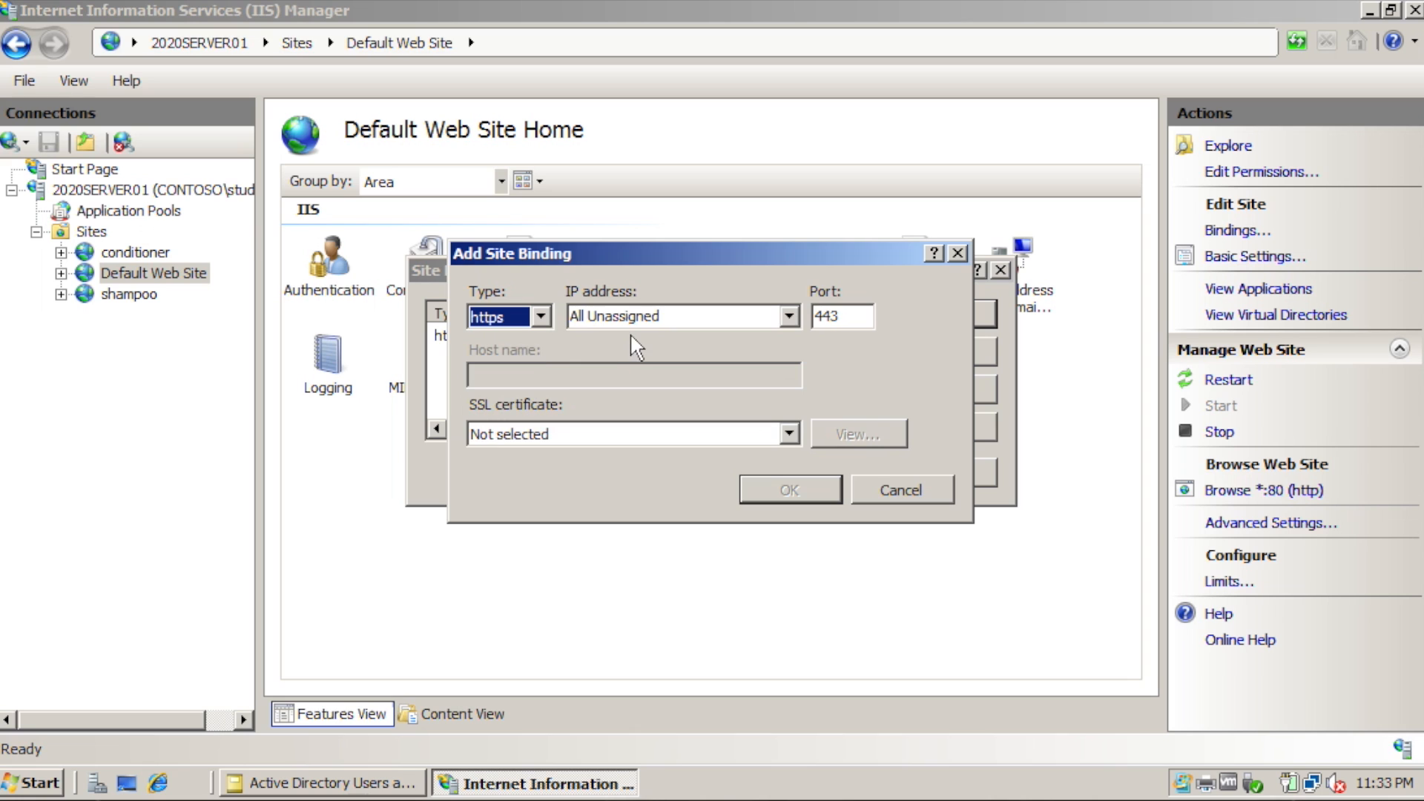
click(788, 433)
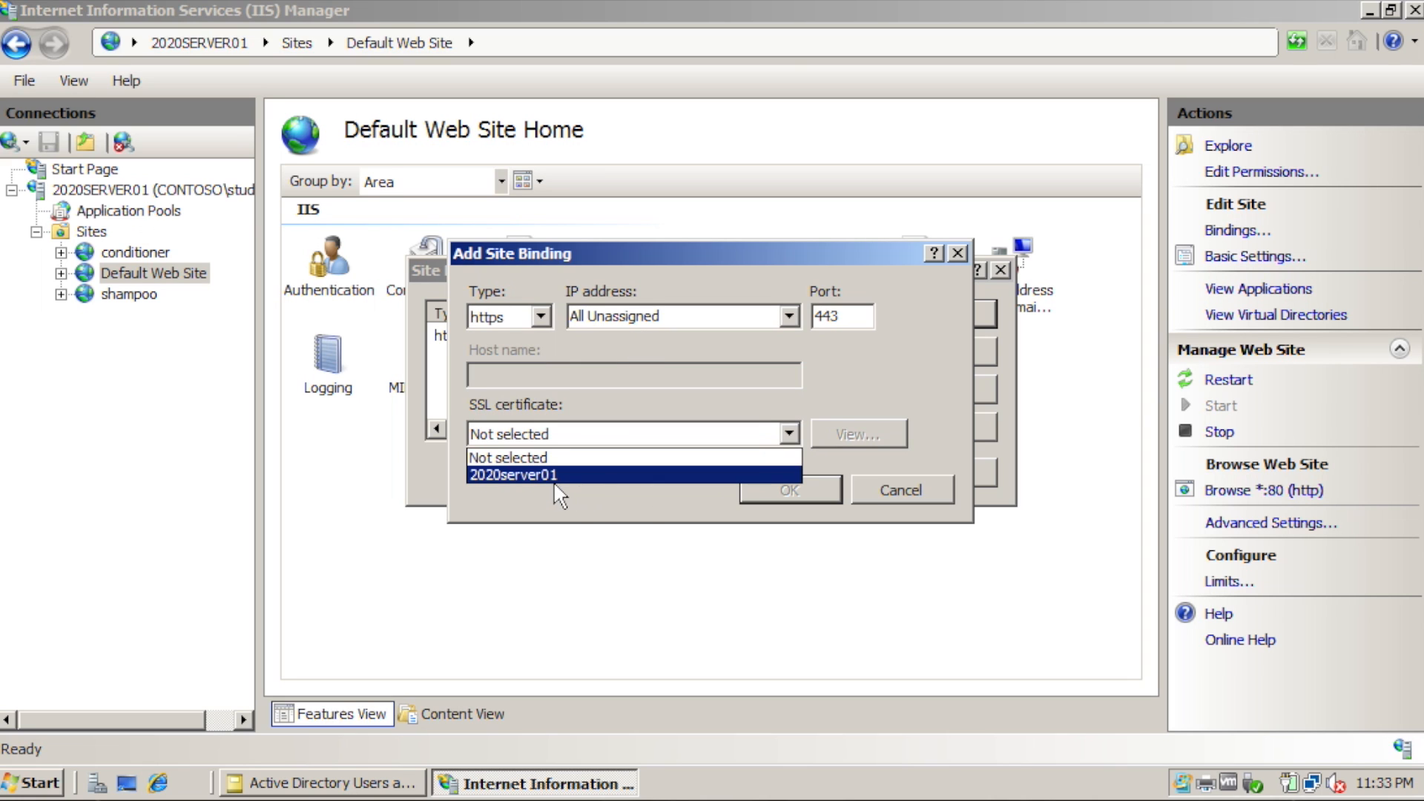
click(534, 476)
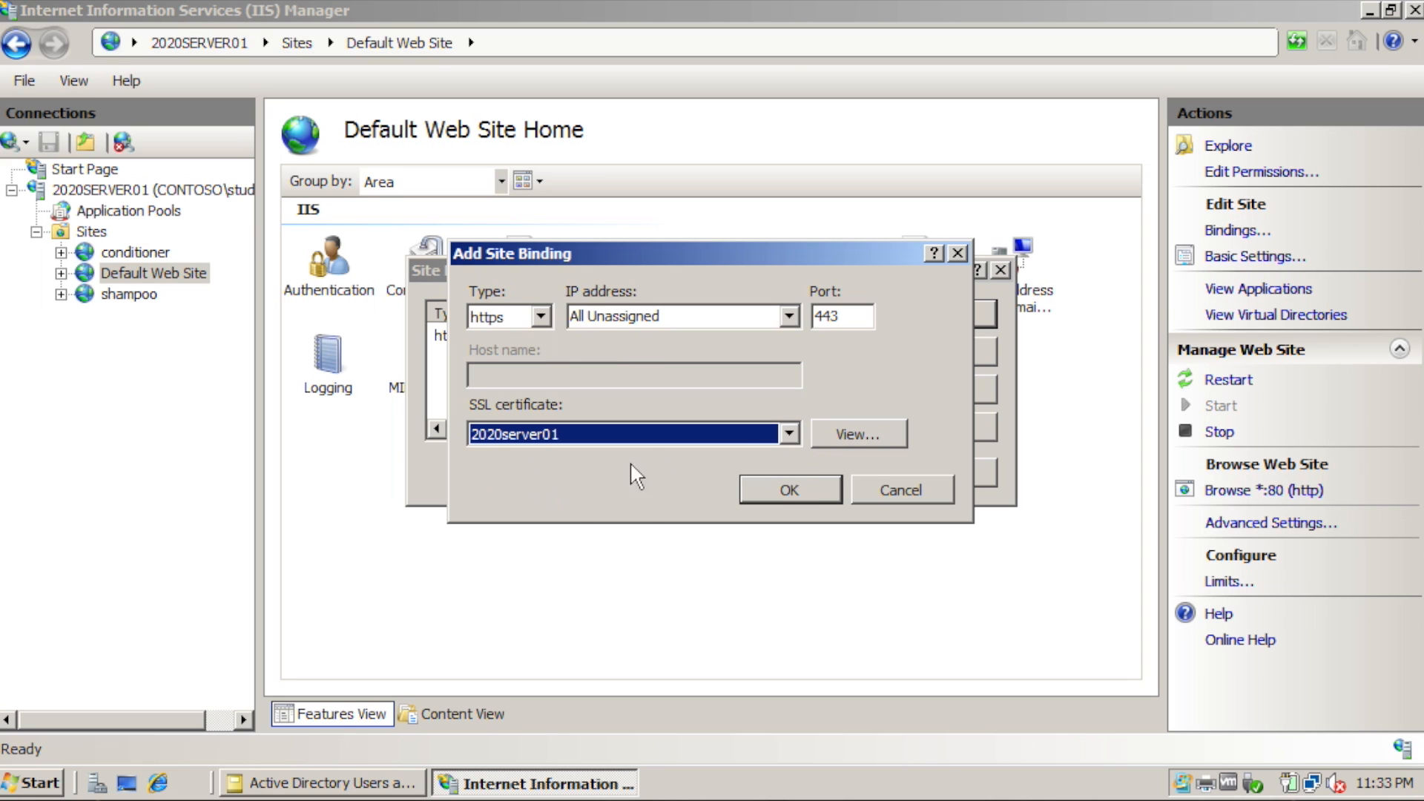
click(790, 489)
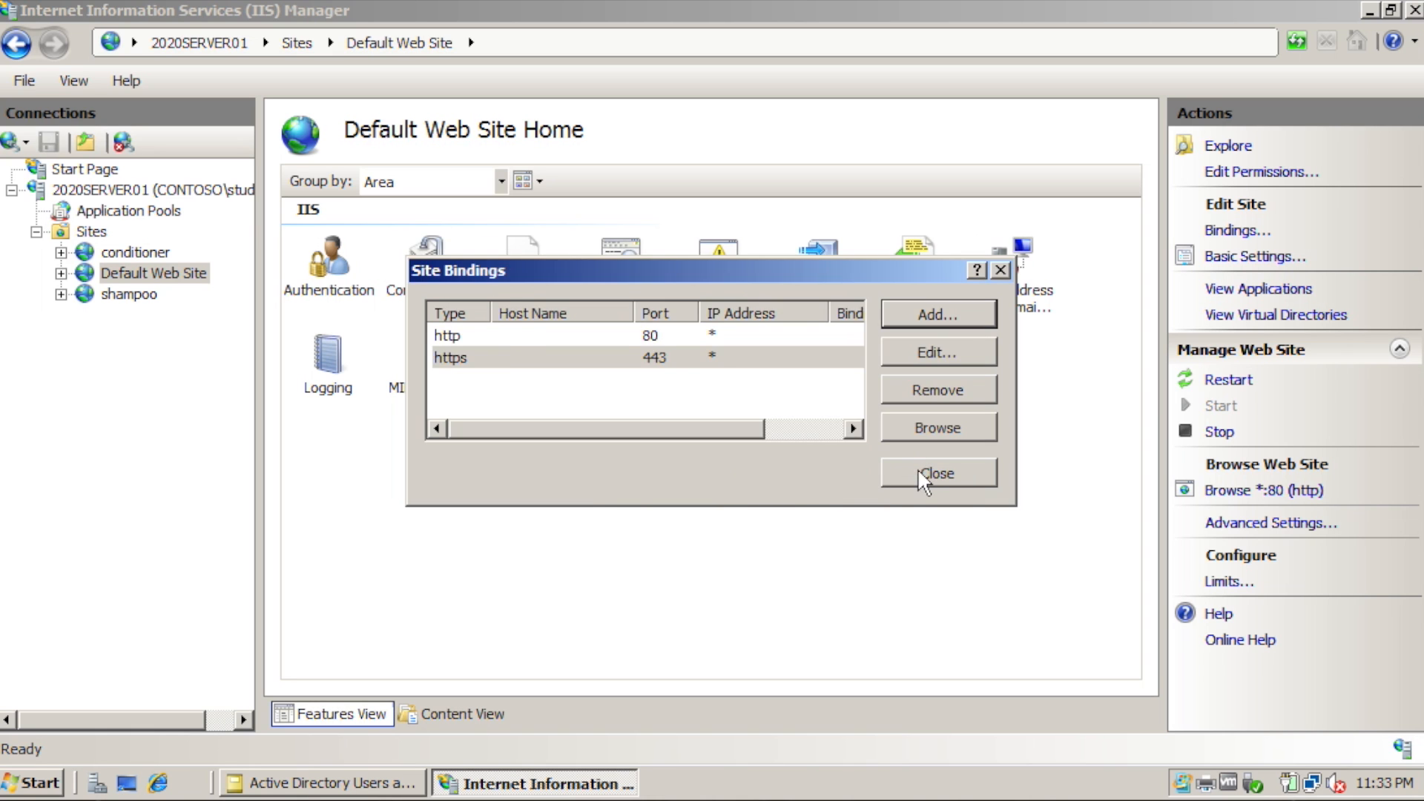
click(919, 473)
double_click(716, 355)
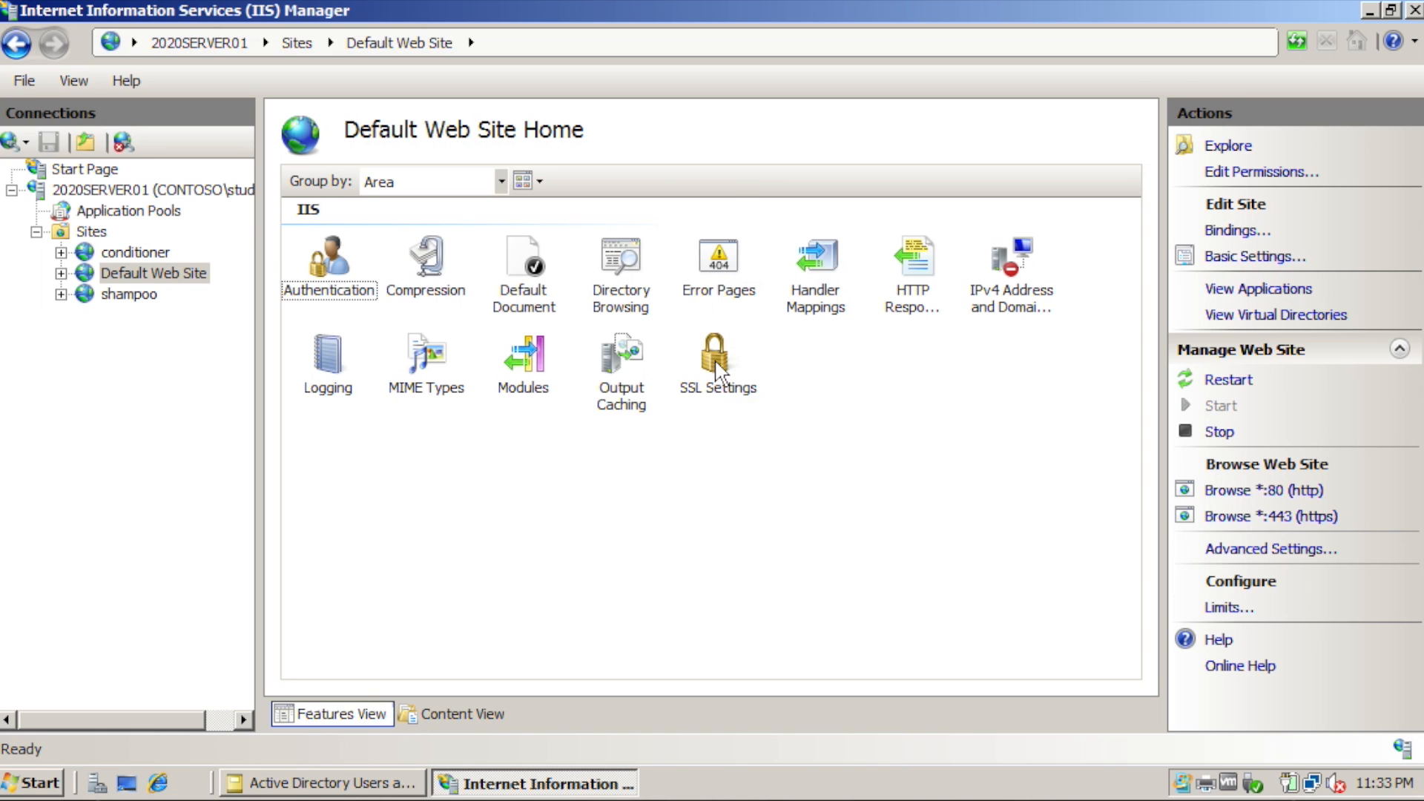
Require SSL for Default Web Site and apply the setting.
click(288, 209)
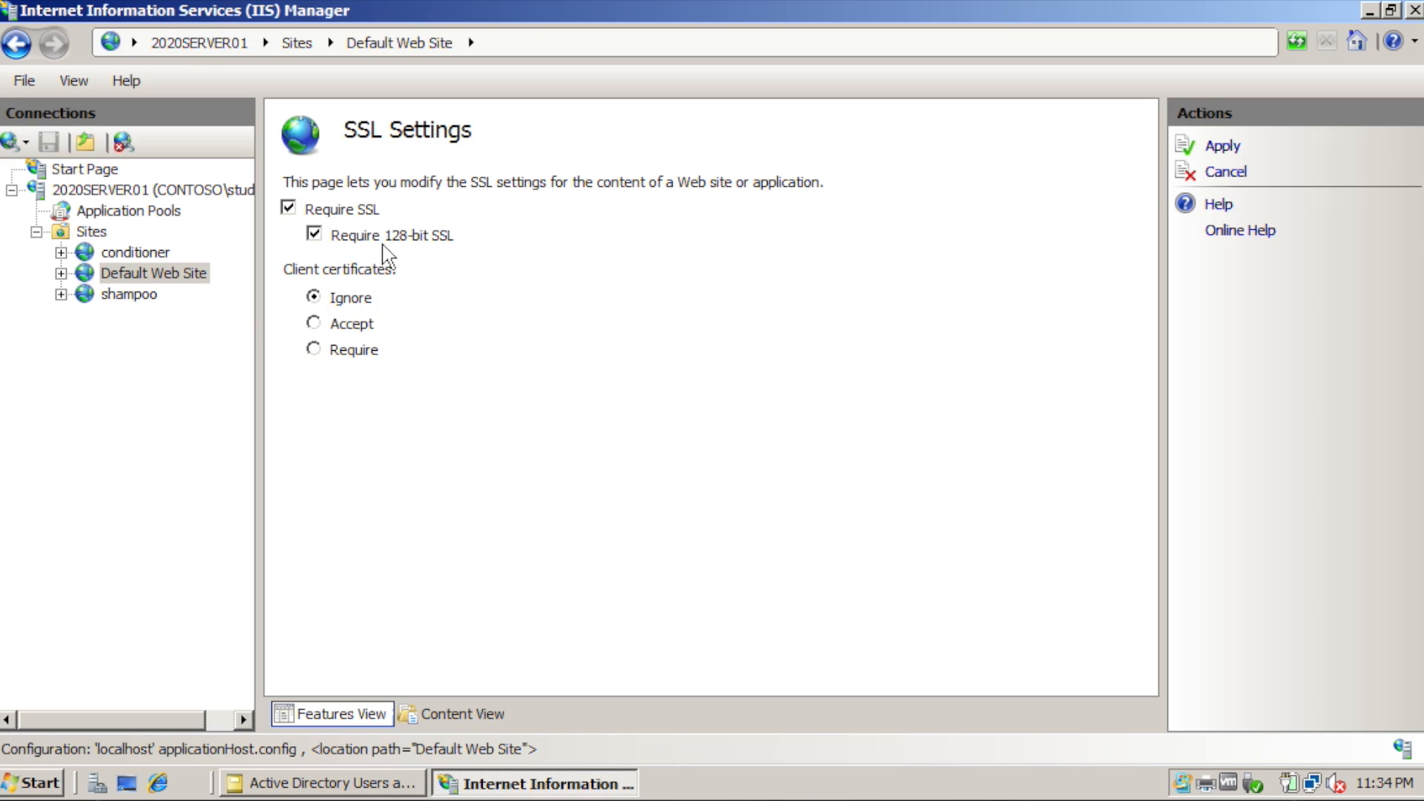
click(1217, 153)
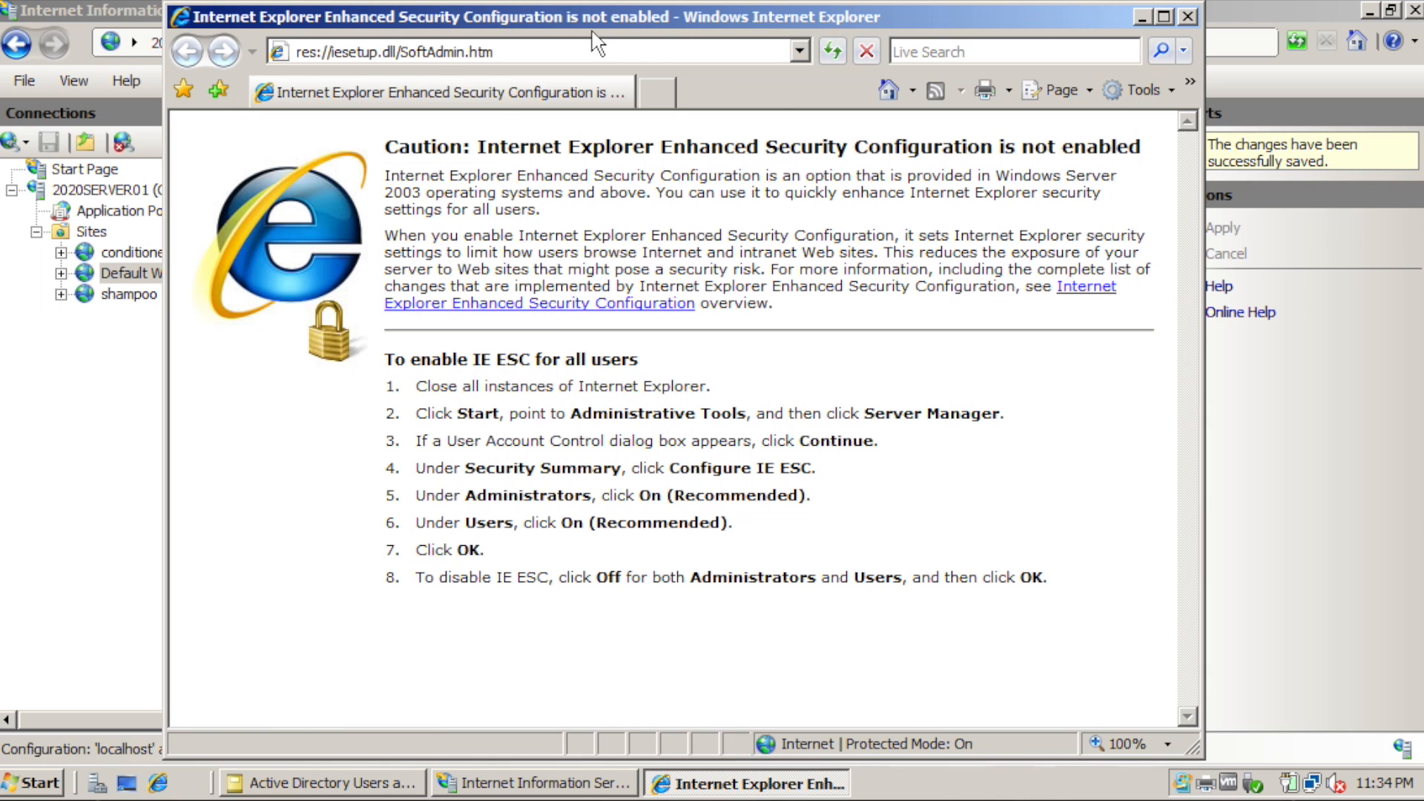
click(597, 51)
text(2020)
click(585, 62)
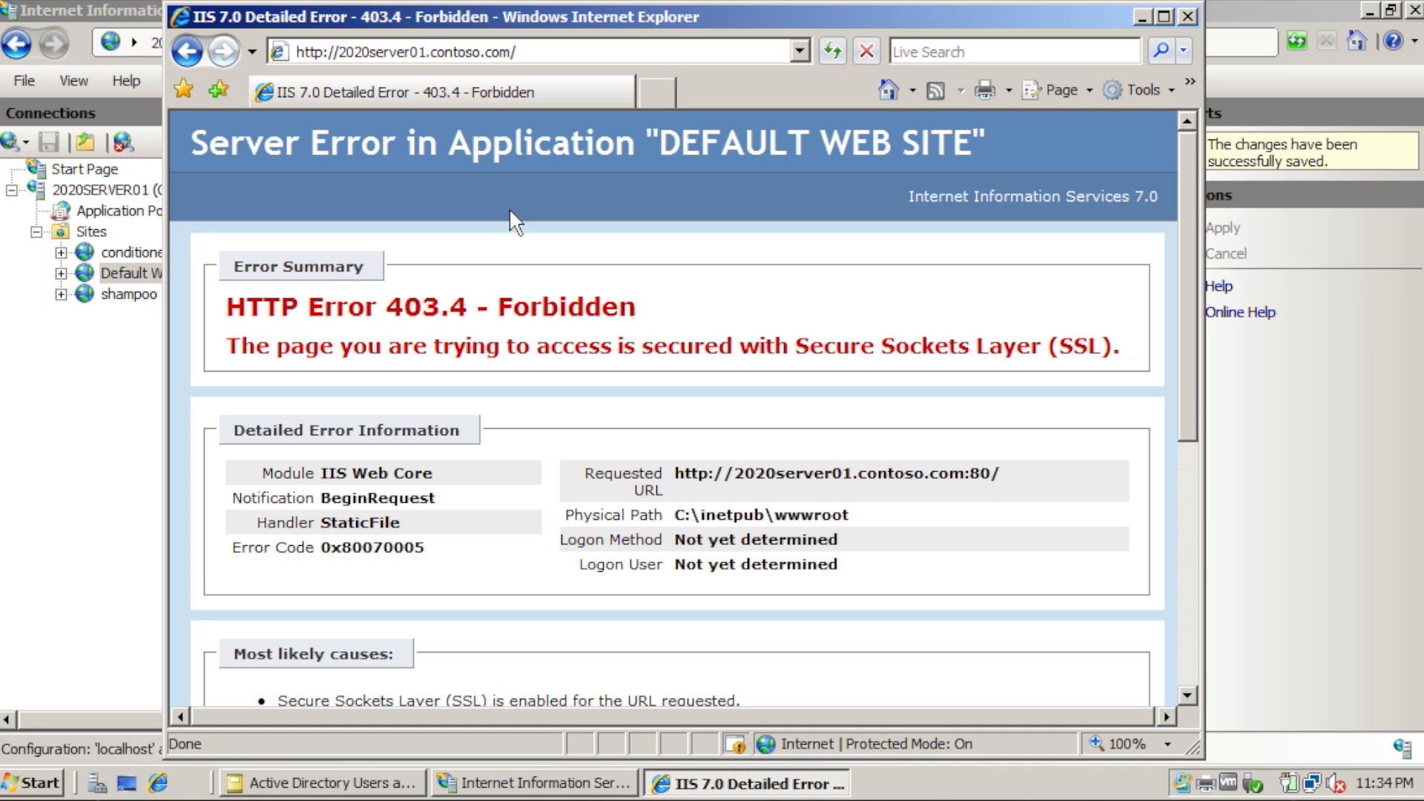
click(321, 52)
click(320, 52)
text(s)
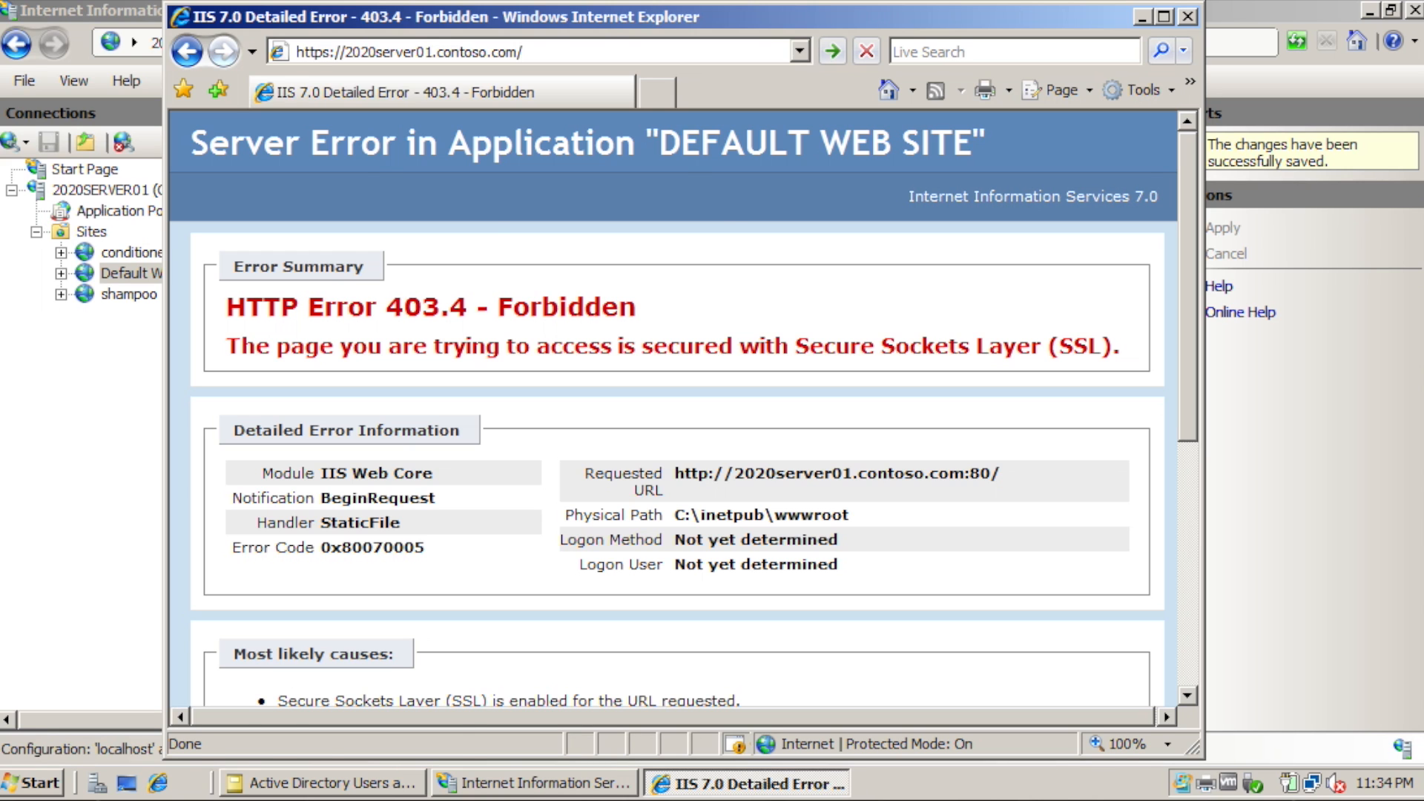
key(Return)
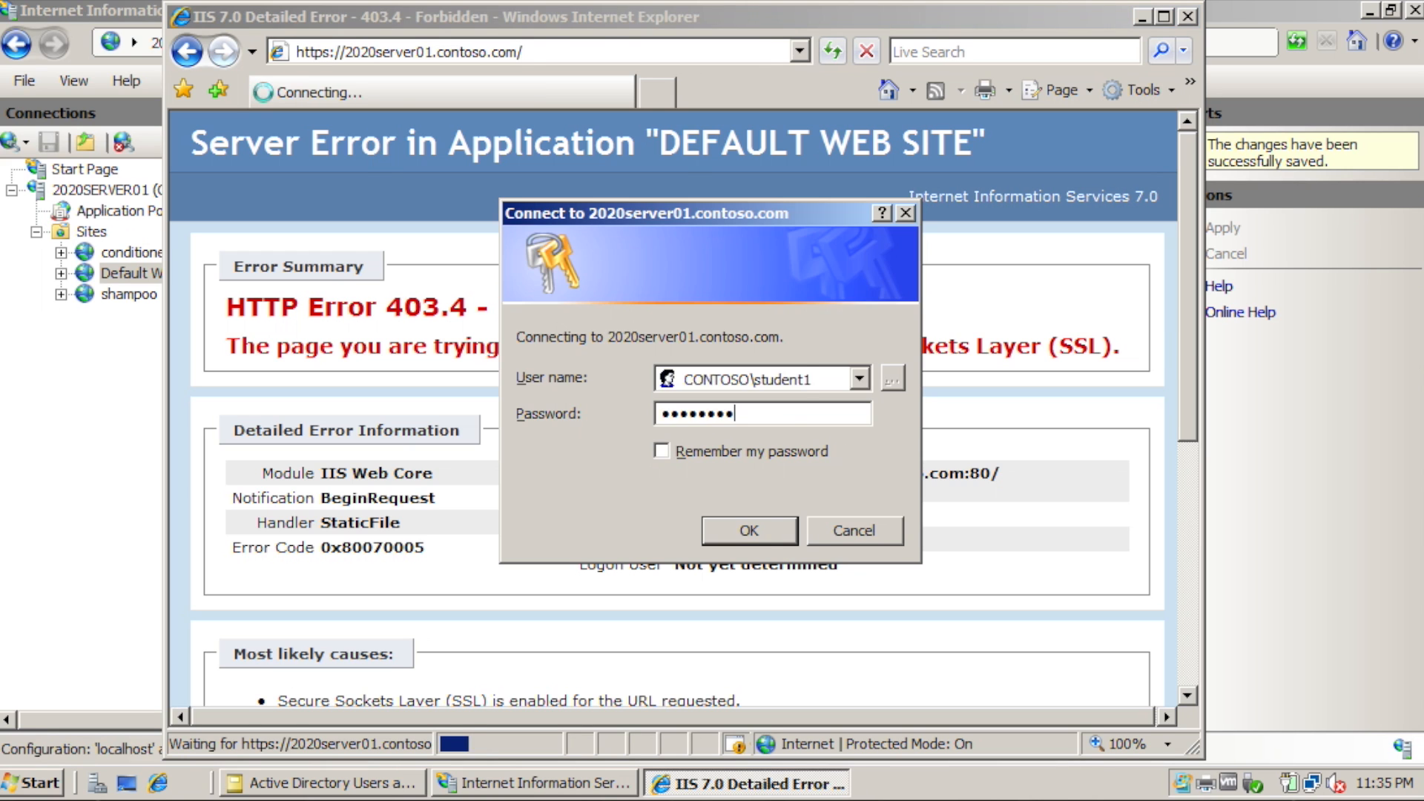
key(Return)
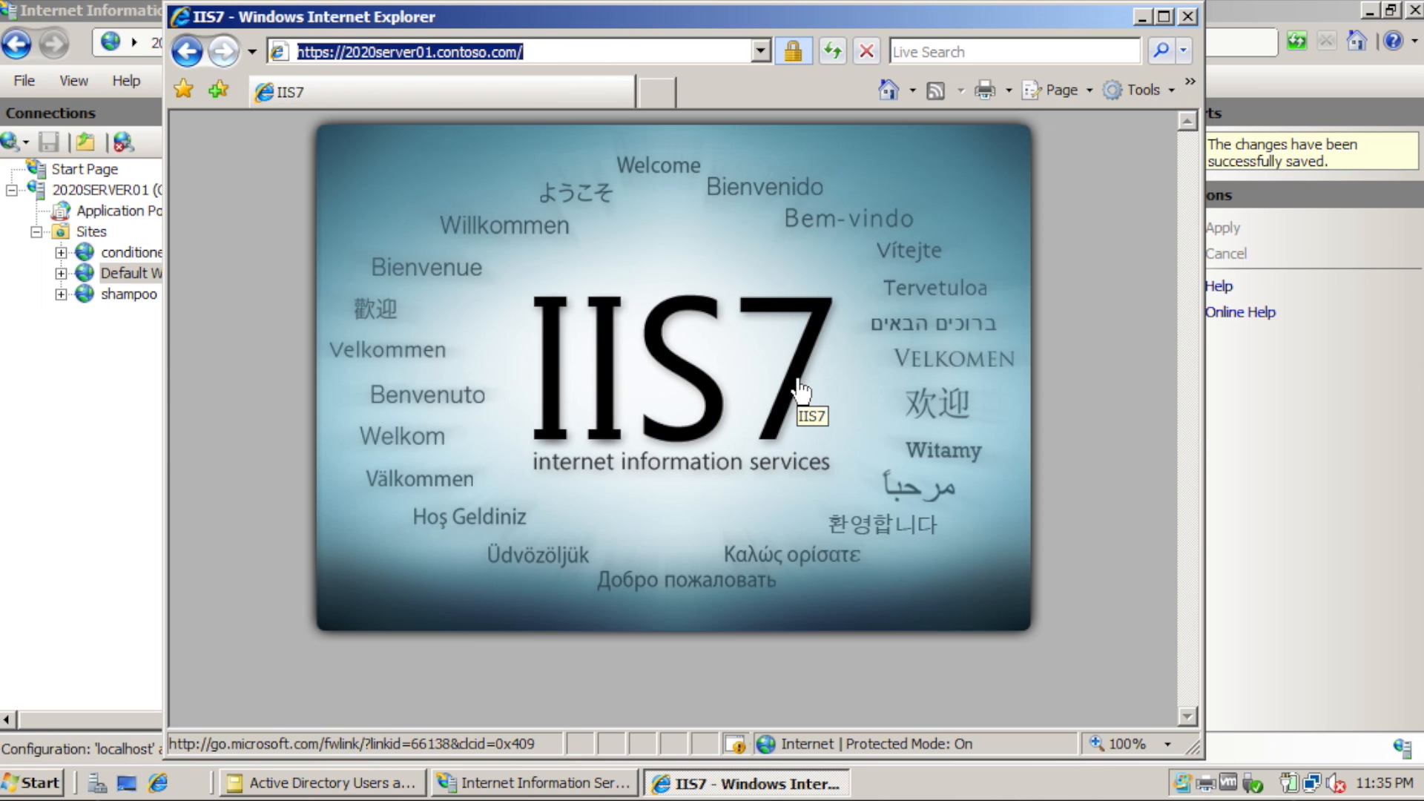